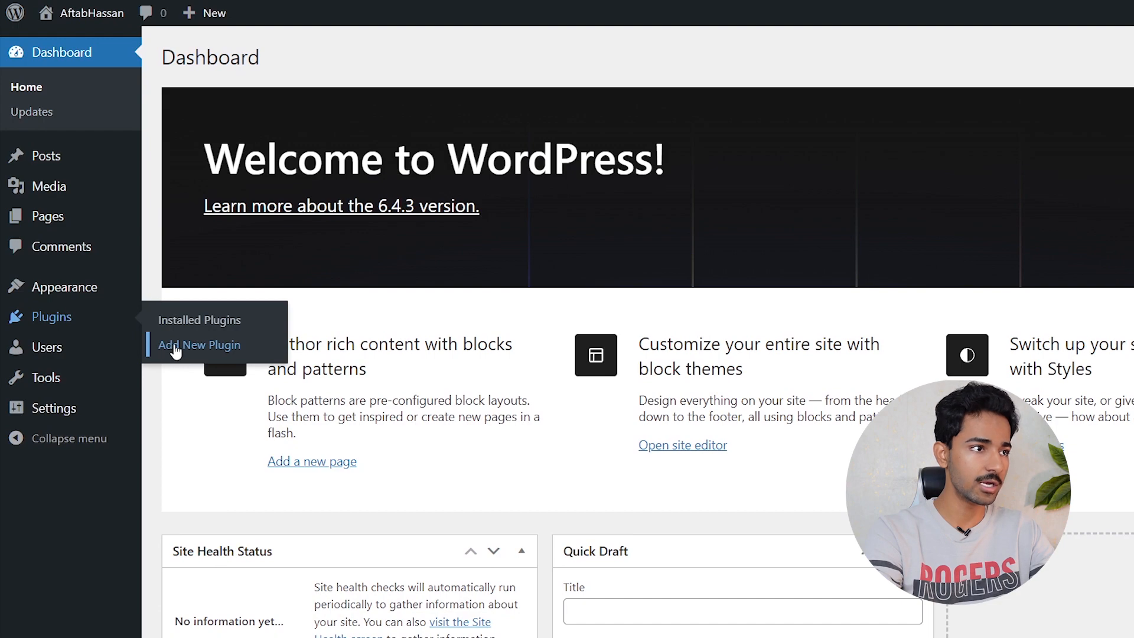
- Search the Add Plugins page for 'rankmath' to find Rank Math SEO
click(177, 350)
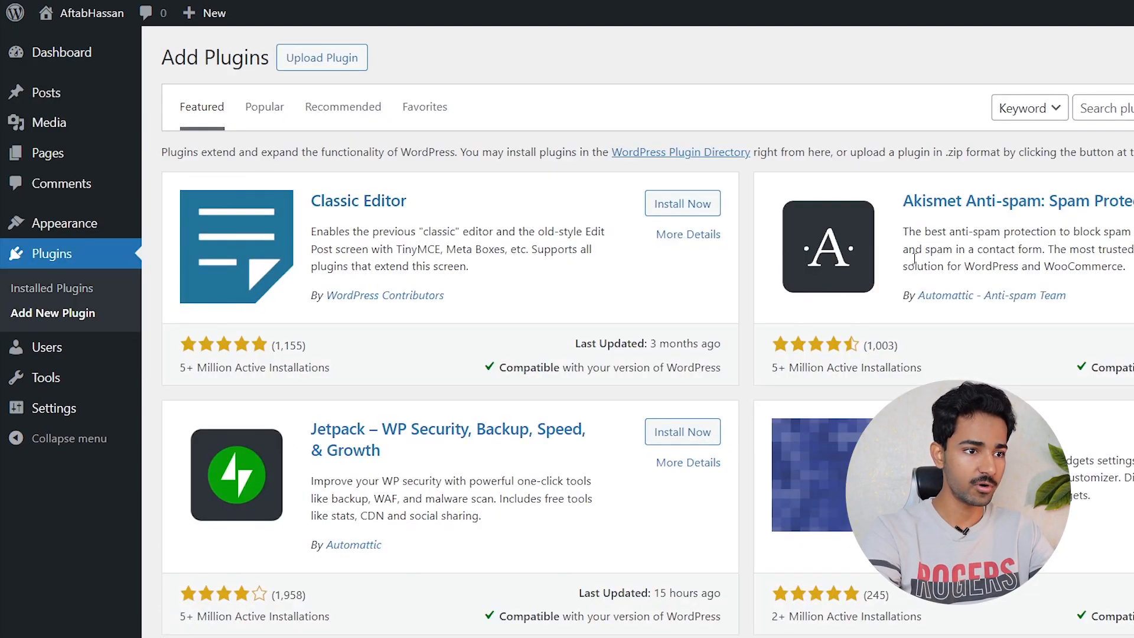
click(1104, 108)
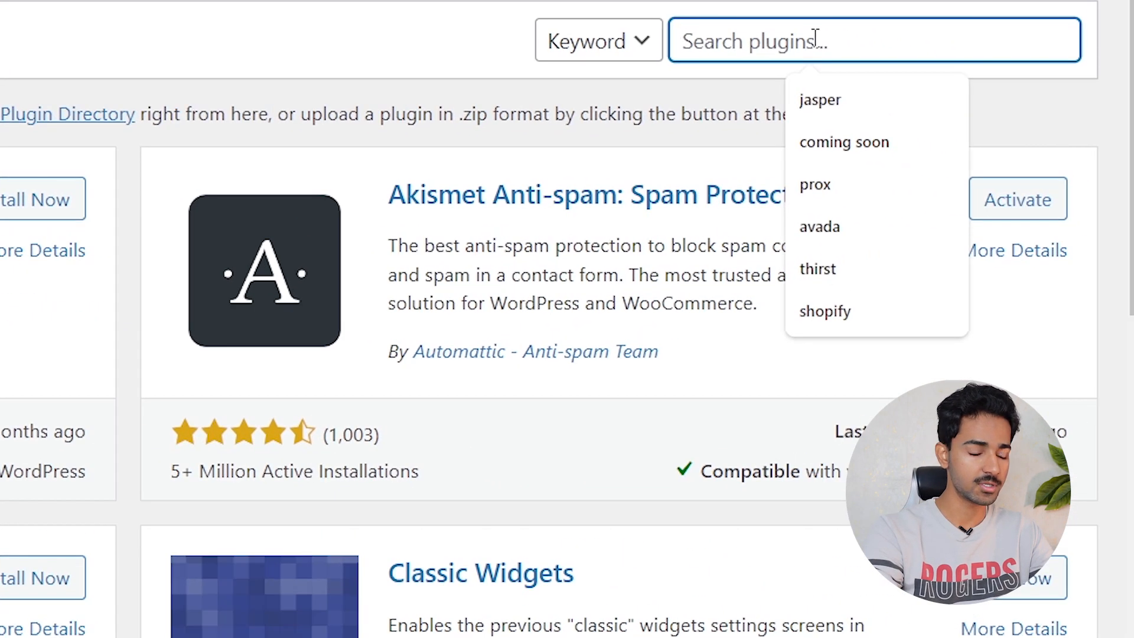
text(rankmath)
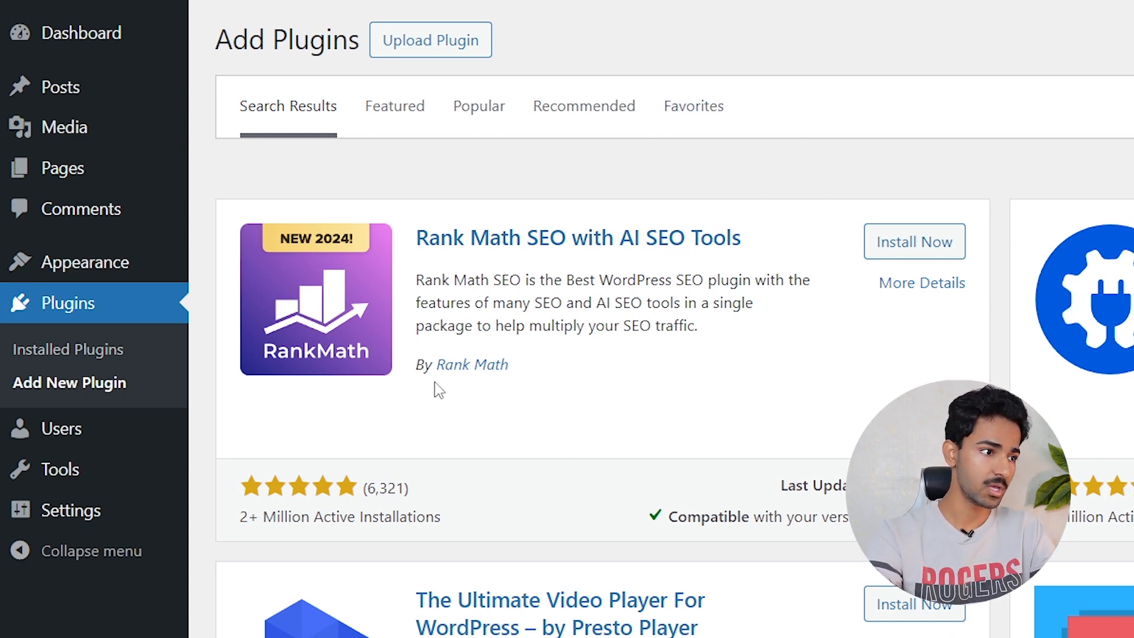
- Install and activate Rank Math SEO with AI SEO Tools
click(945, 243)
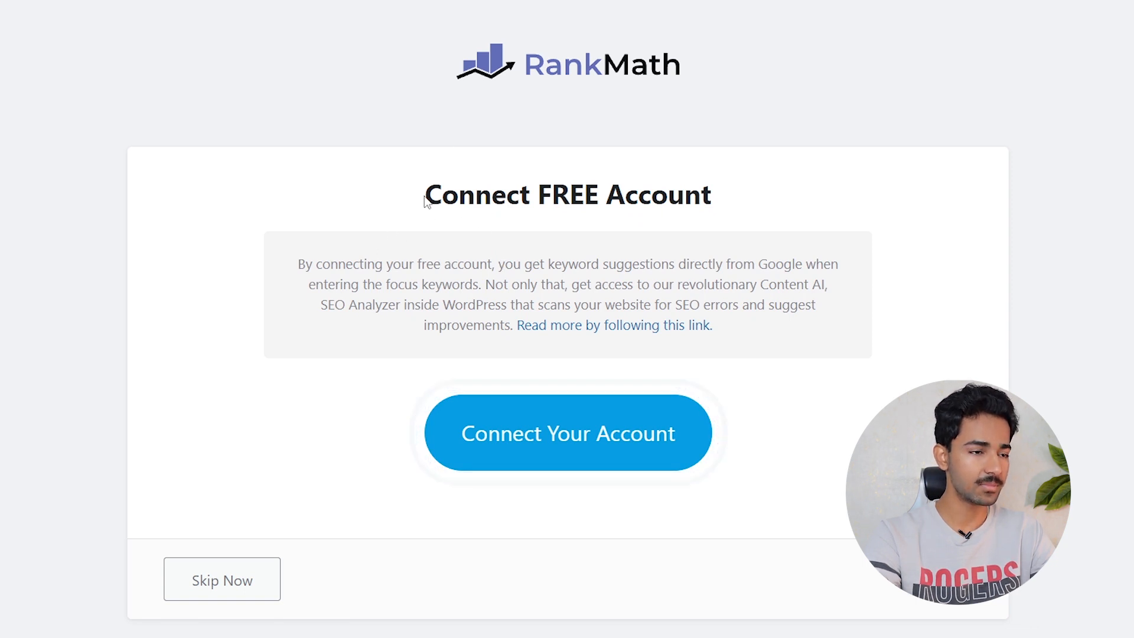
drag(393, 204, 686, 176)
click(774, 178)
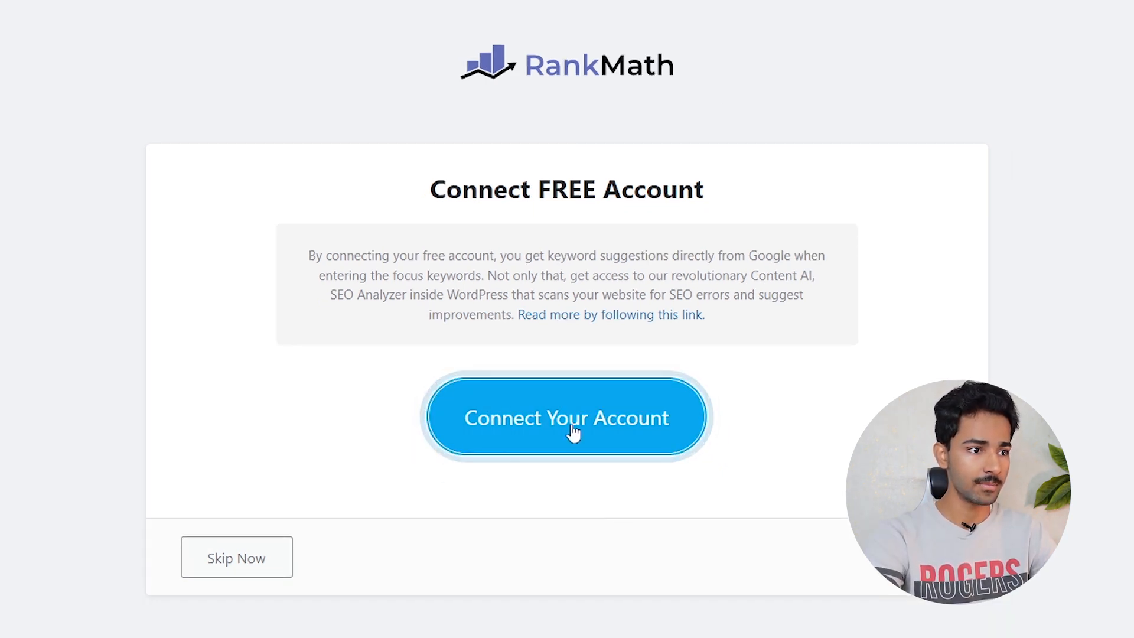
- Connect the free Rank Math account by logging in with email and password
click(572, 424)
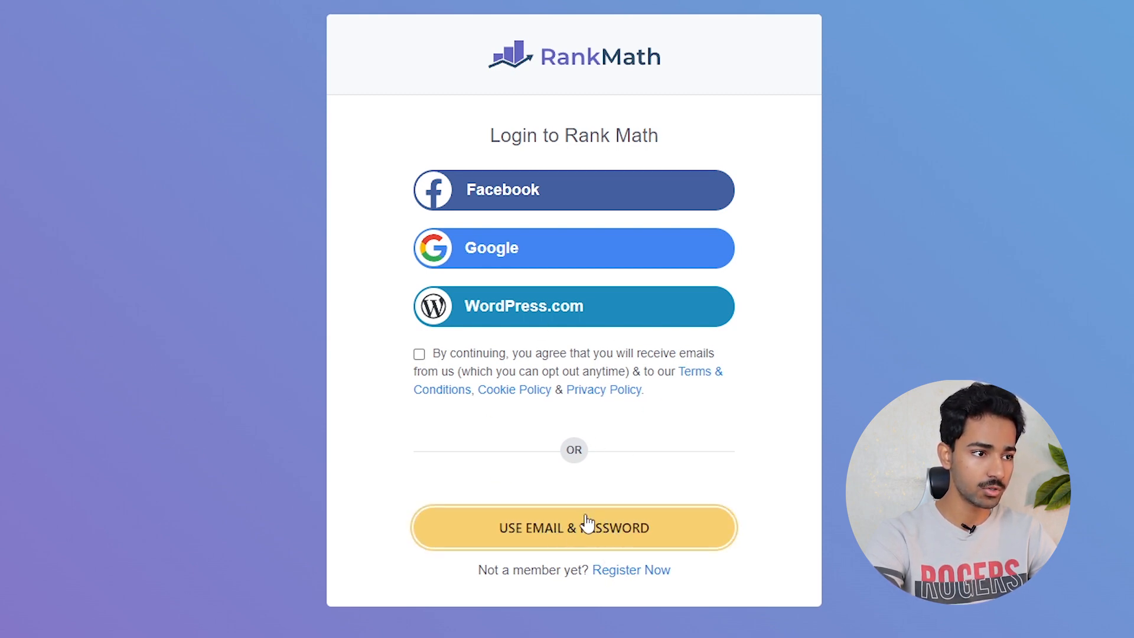
click(524, 527)
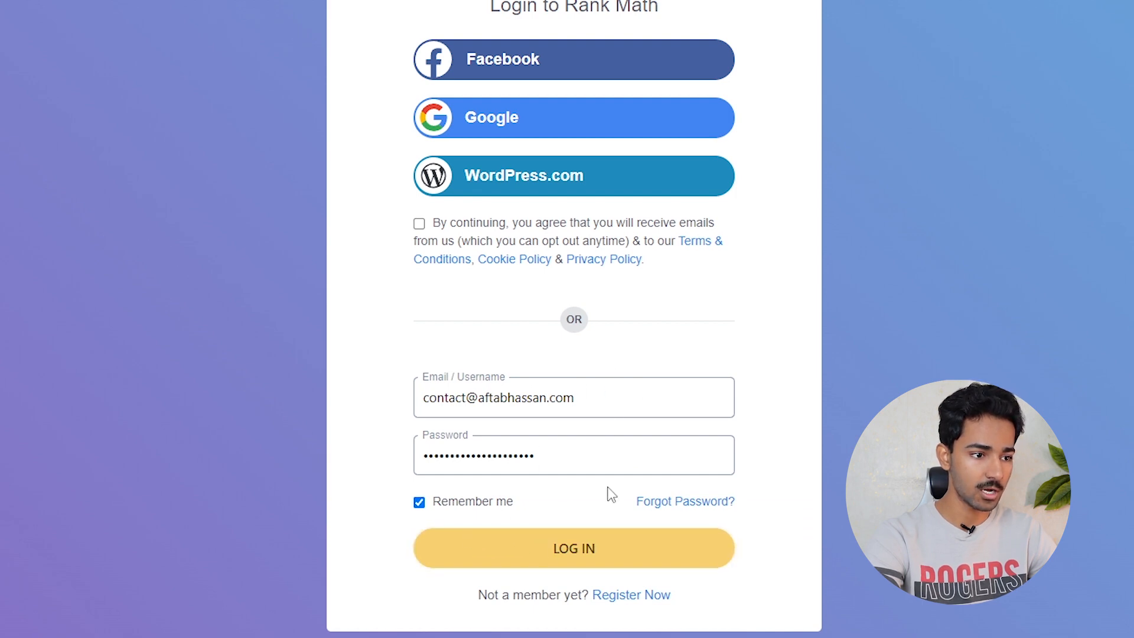
click(585, 555)
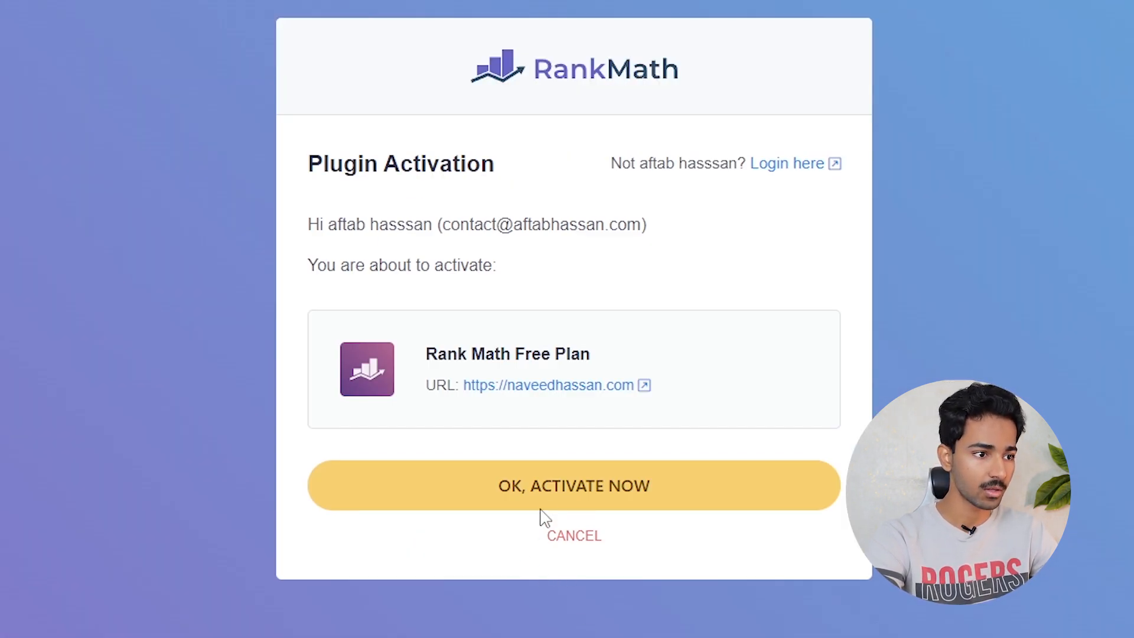
drag(426, 349, 703, 344)
click(704, 345)
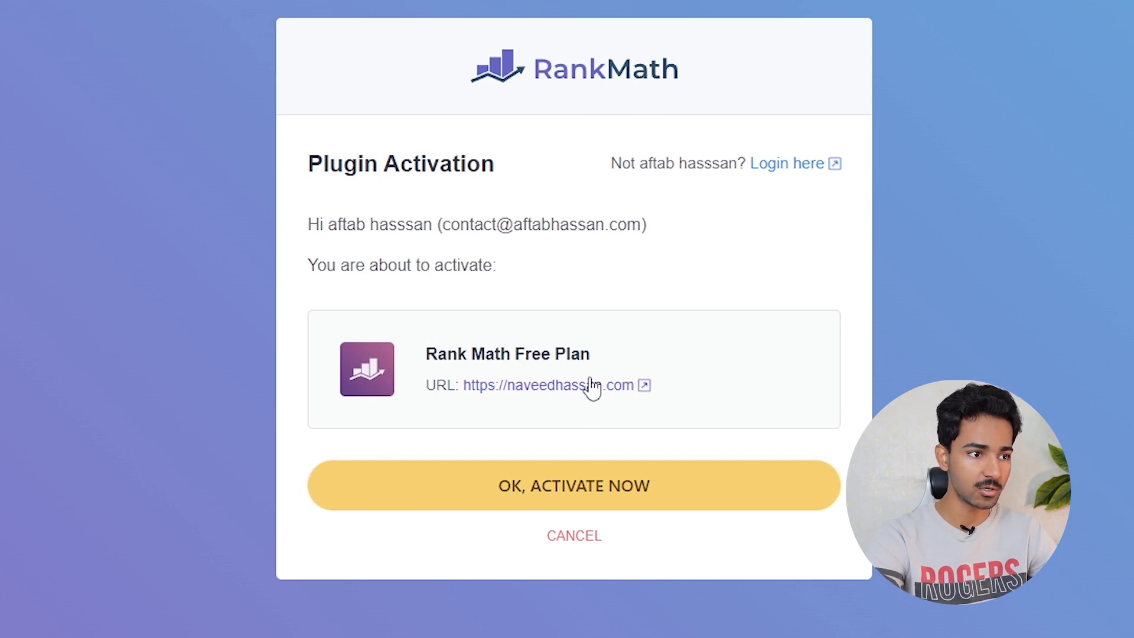
- Activate the Rank Math Free Plan and start the wizard in Advanced mode
click(587, 490)
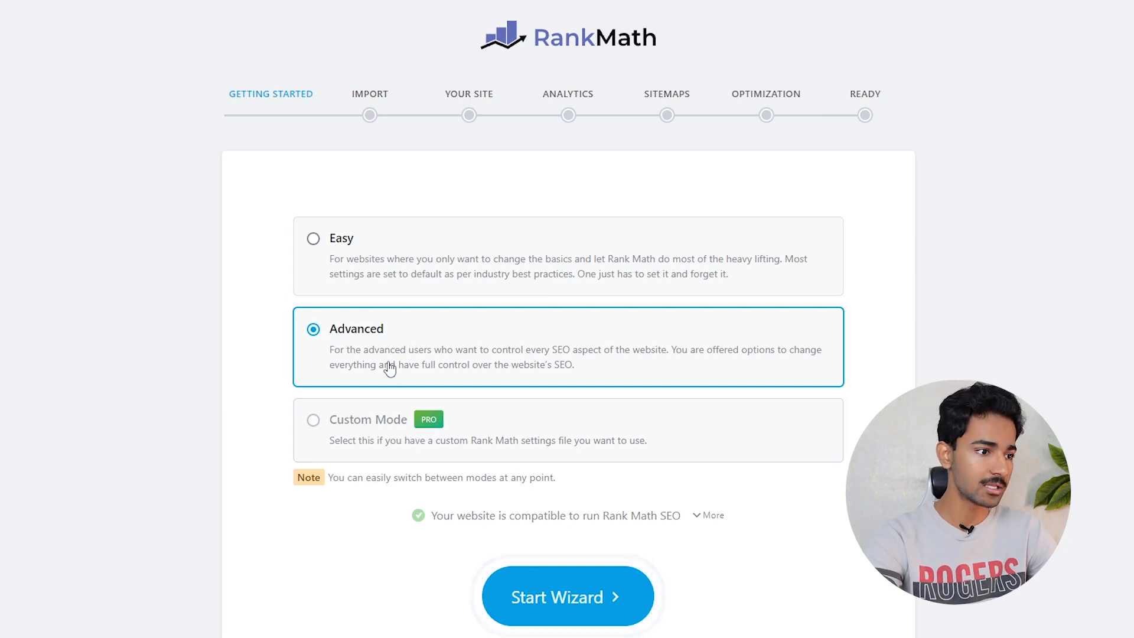
click(552, 591)
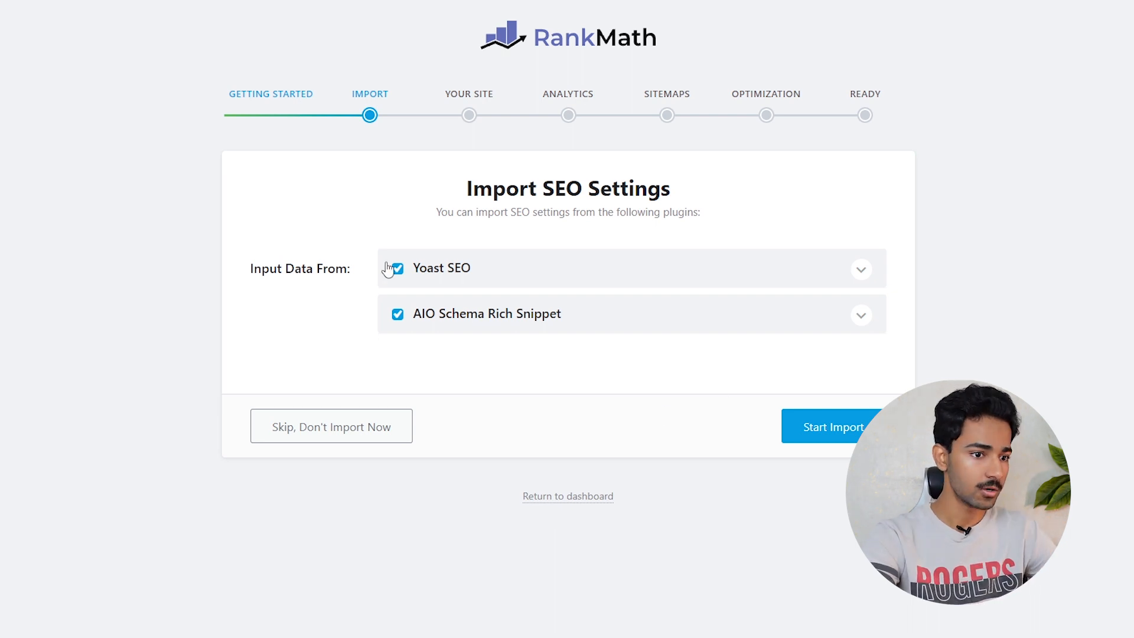
- Import the Yoast SEO and AIO Schema Rich Snippet settings, then continue to Your Site
click(834, 428)
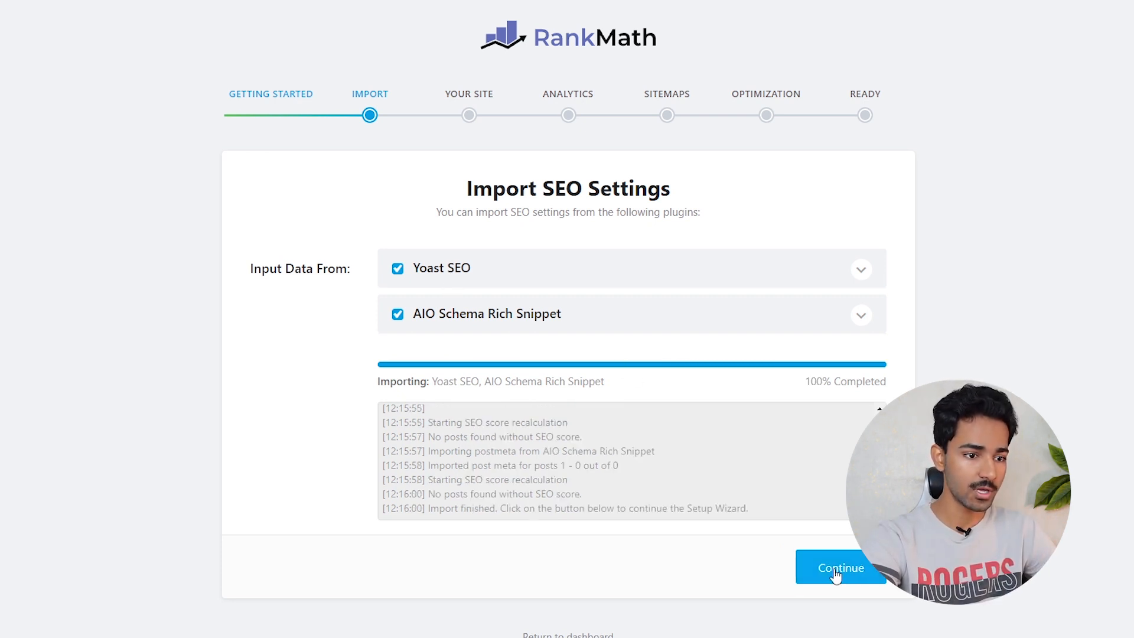
click(835, 576)
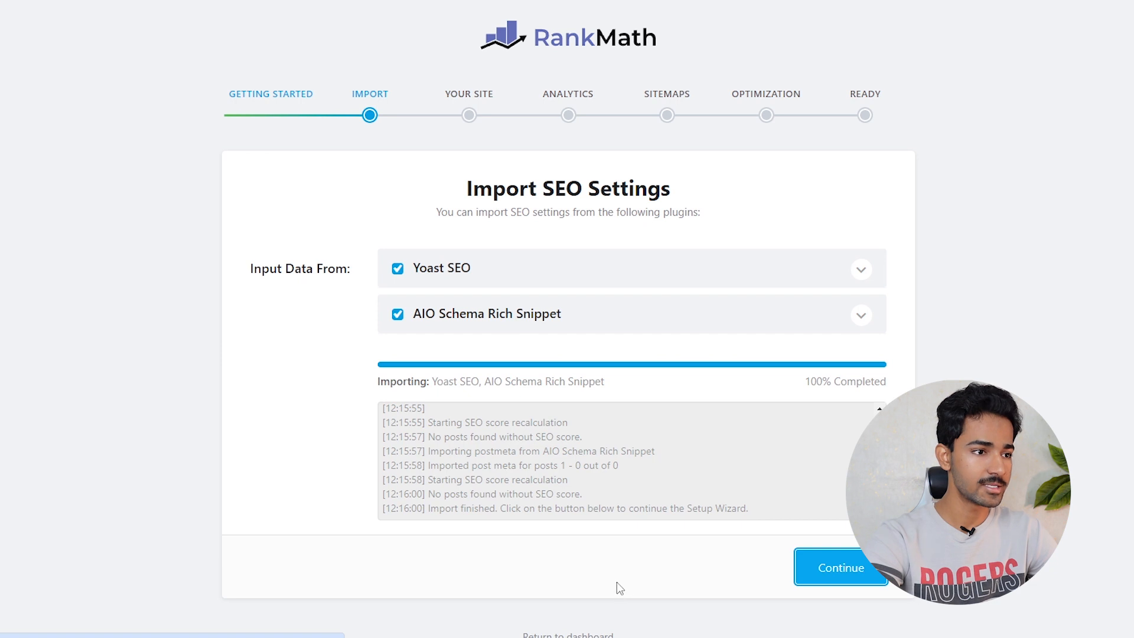
click(479, 317)
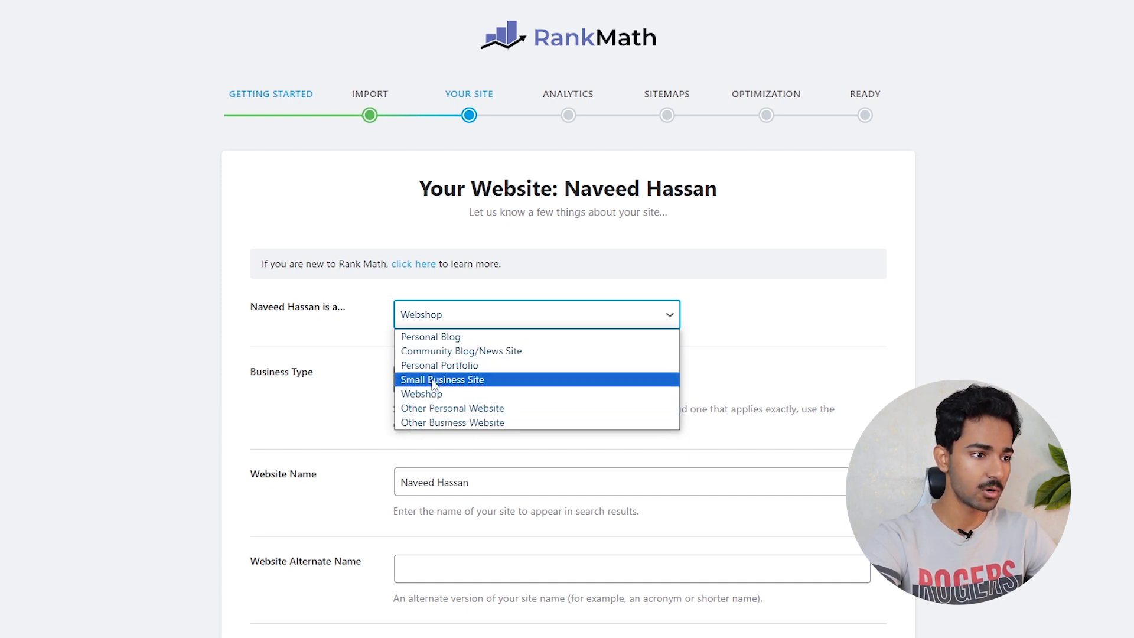
- Set the site type to Personal Blog and enter the site owner's name as alternate name
click(423, 338)
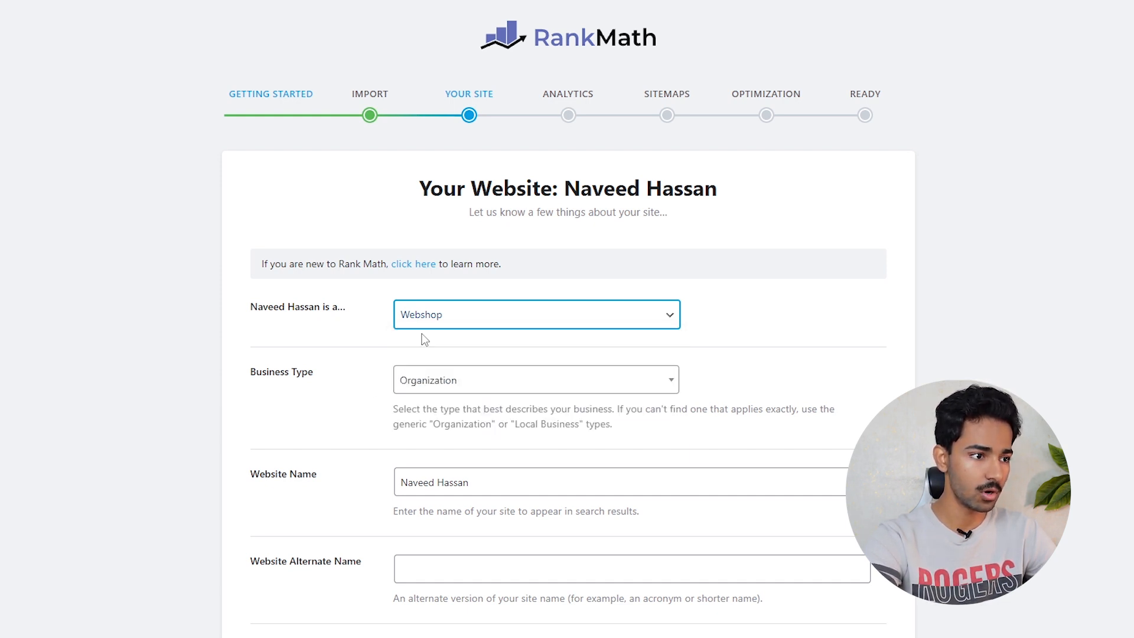
scroll(542, 327, down, 2)
key(Tab)
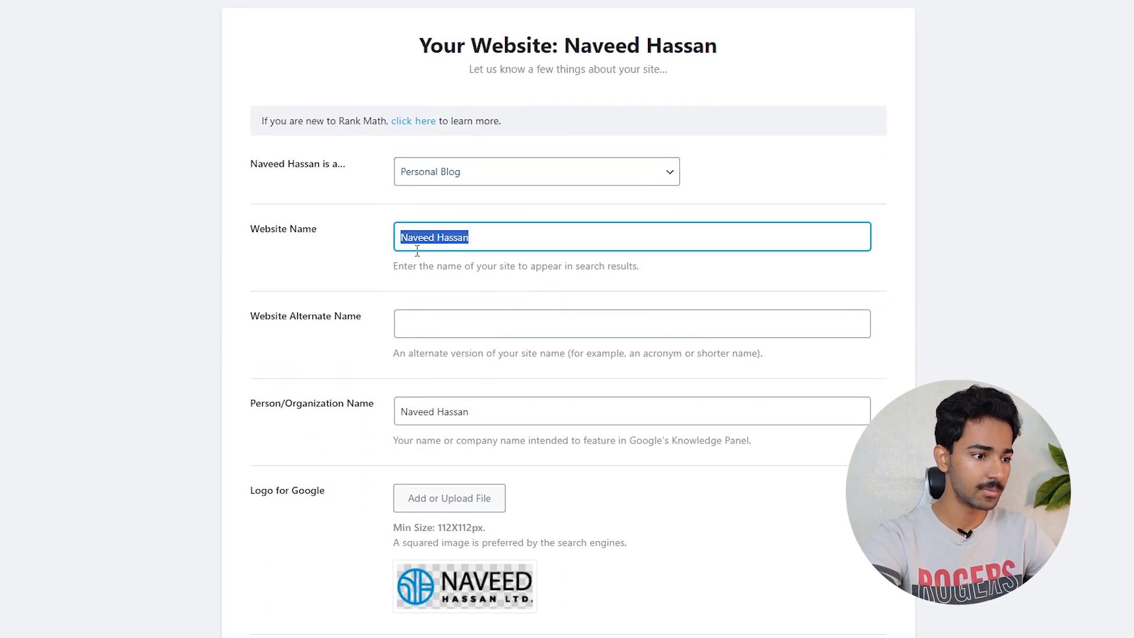
click(450, 335)
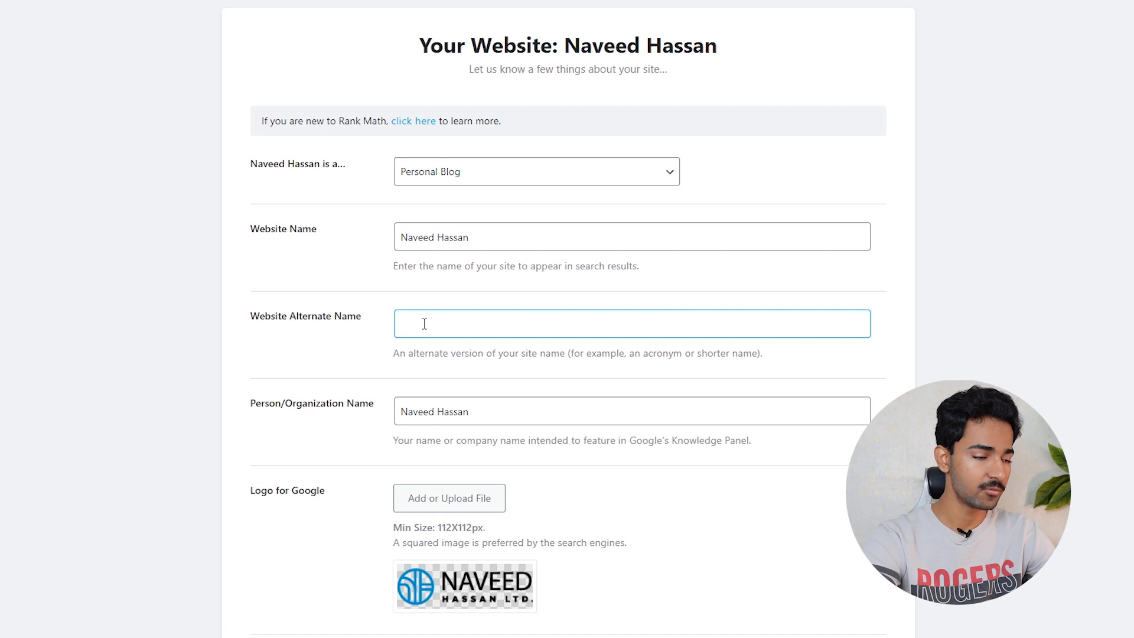
scroll(612, 372, down, 5)
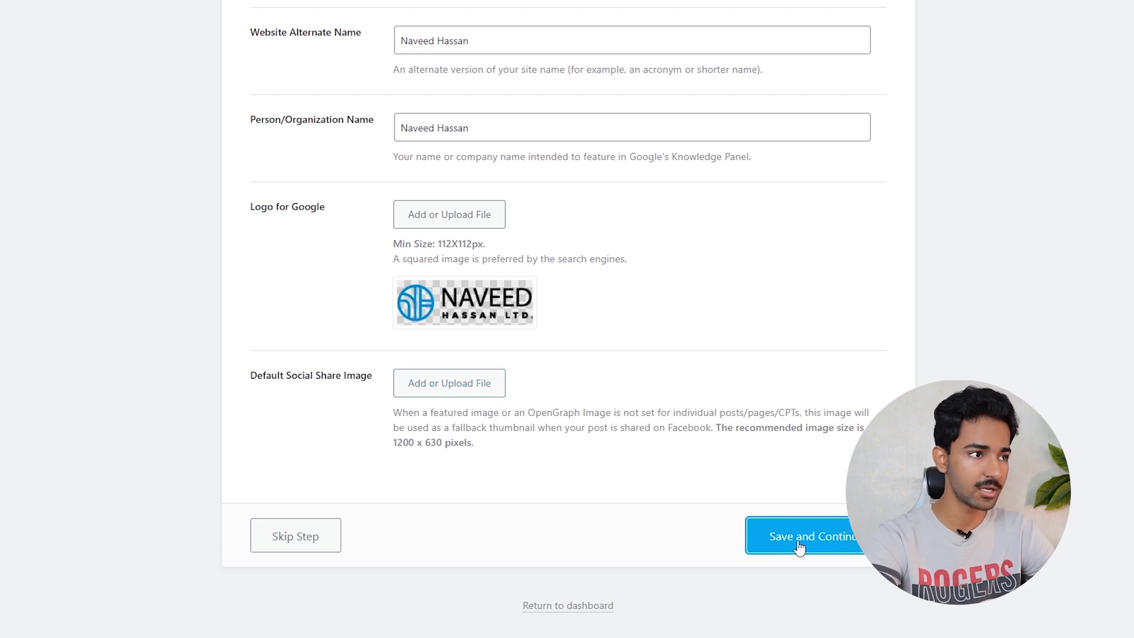
scroll(463, 426, up, 2)
scroll(464, 428, up, 1)
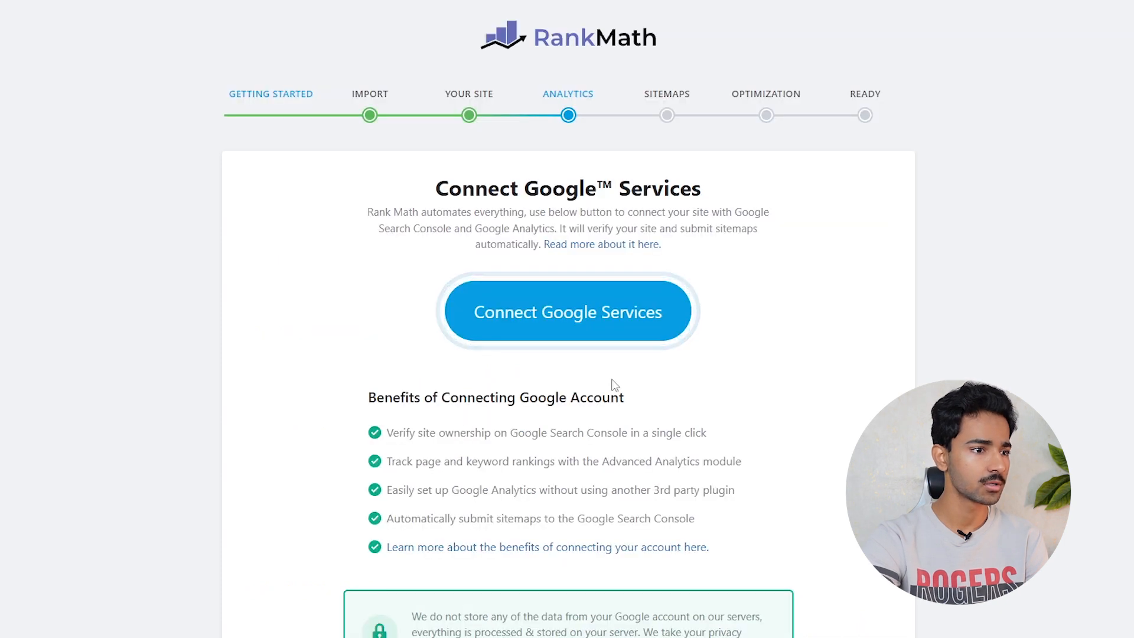
- Skip connecting Google Services and continue to the Sitemap step
drag(431, 197, 697, 177)
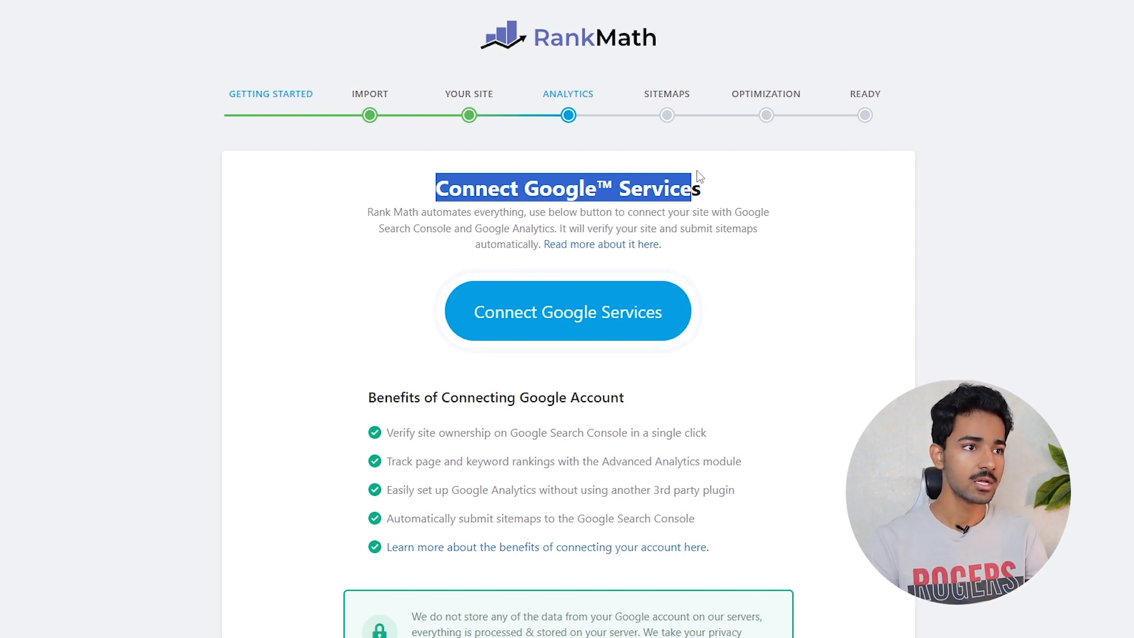
click(781, 301)
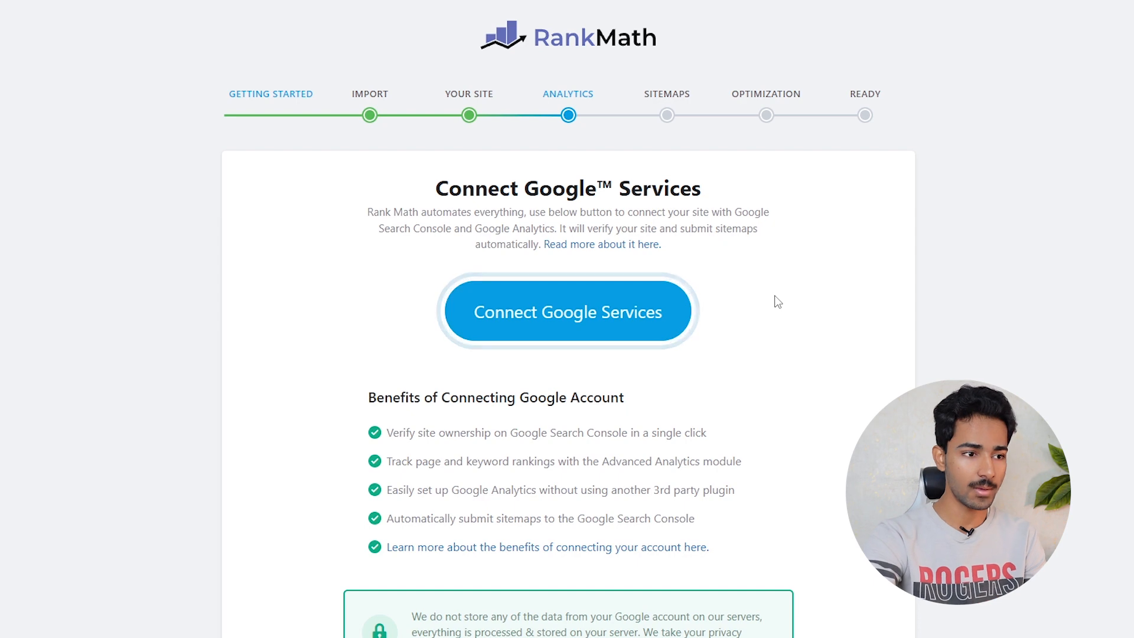
scroll(777, 304, down, 4)
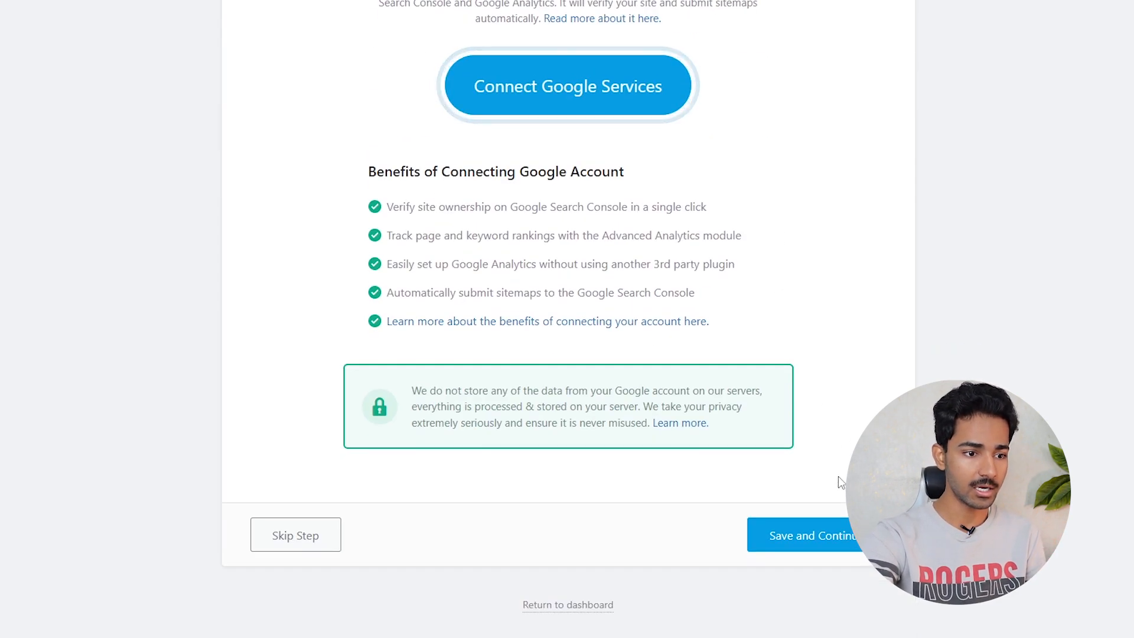
click(832, 538)
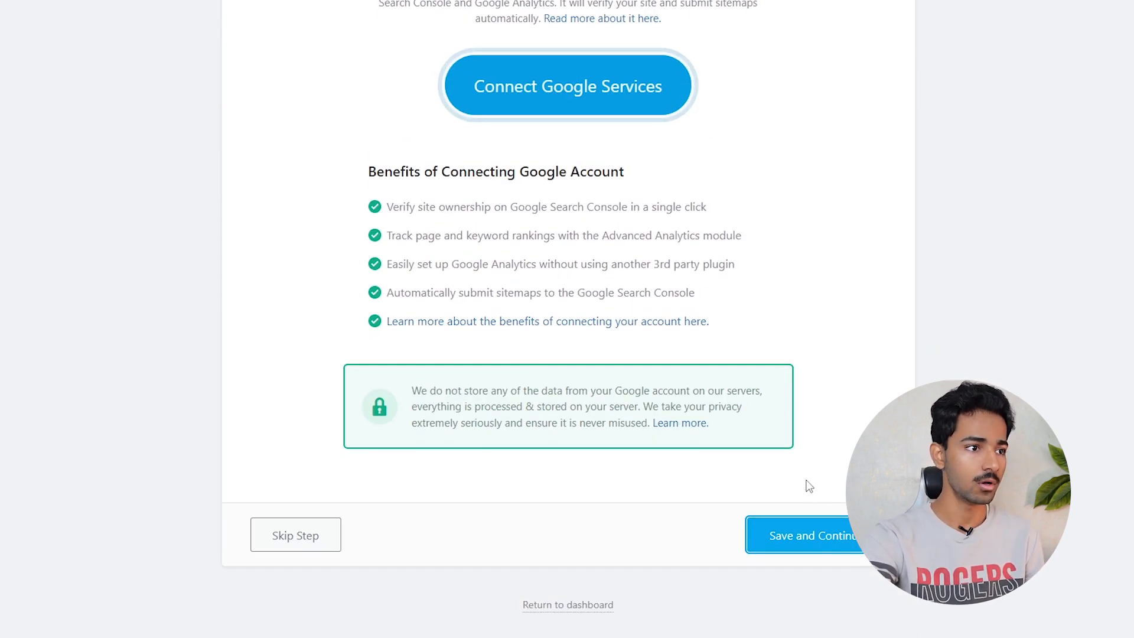
scroll(815, 490, up, 4)
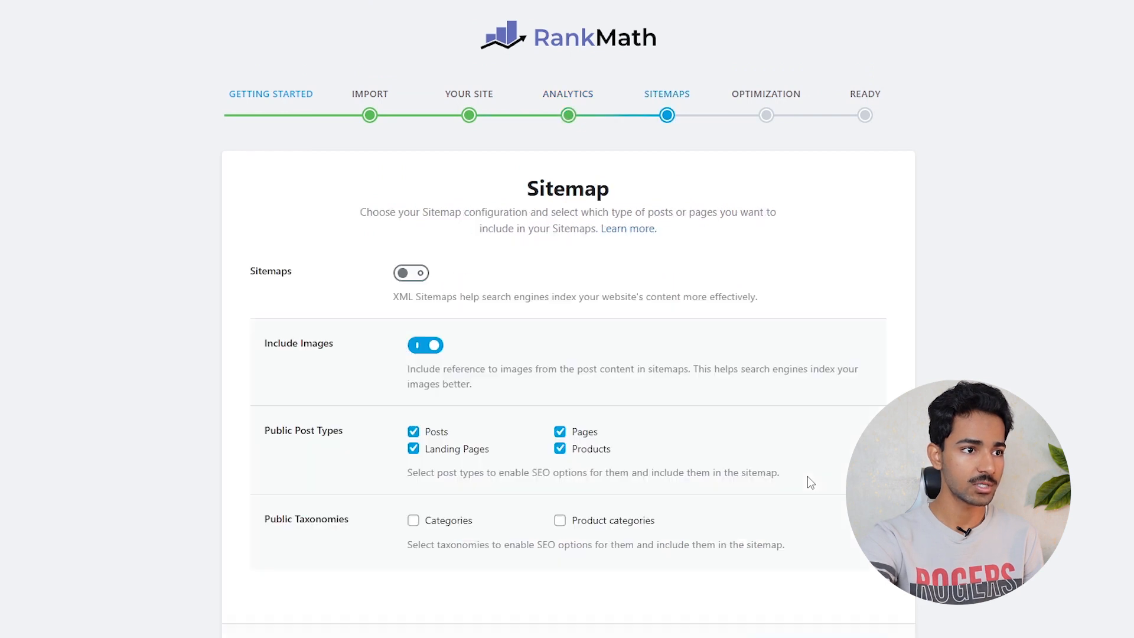
- Enable XML sitemaps with images, posts, pages, landing pages and products included
click(413, 273)
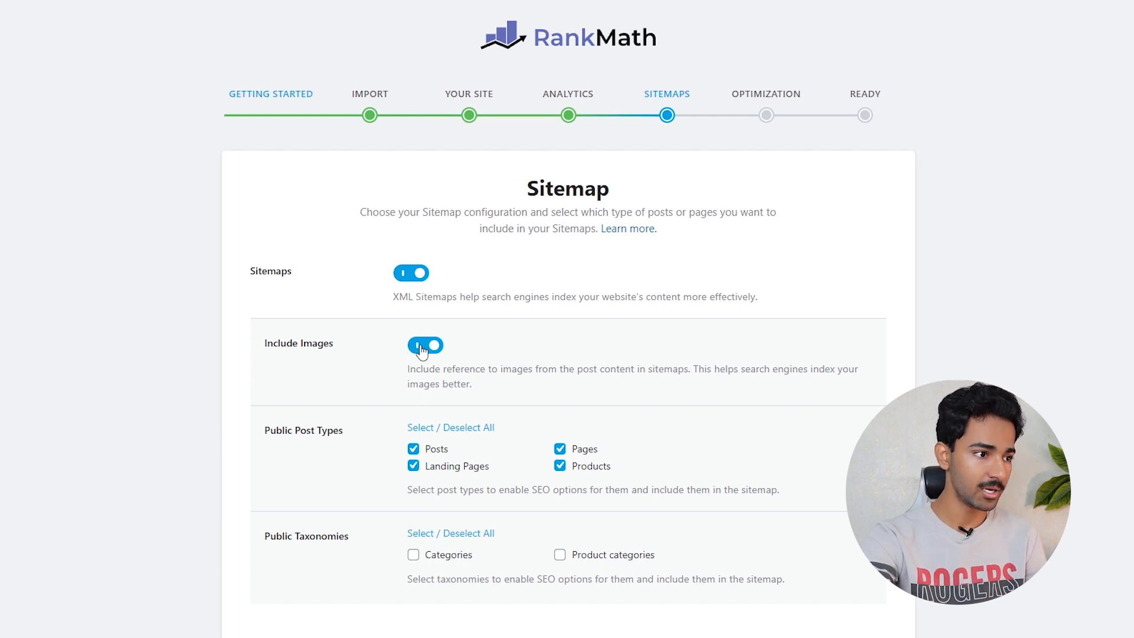
scroll(441, 360, down, 2)
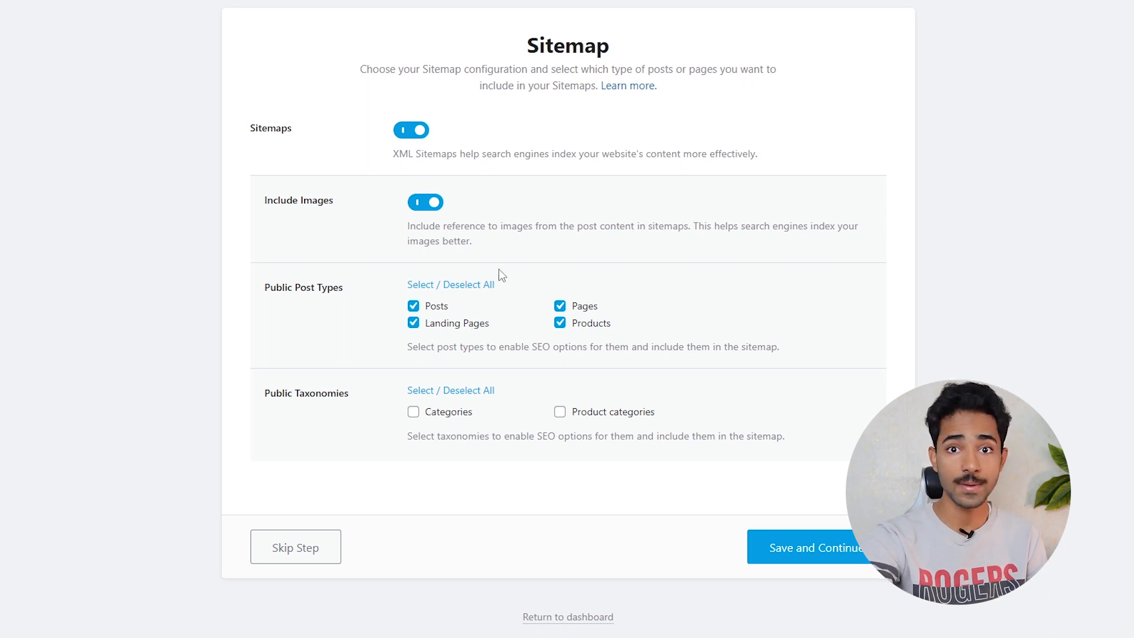
click(775, 558)
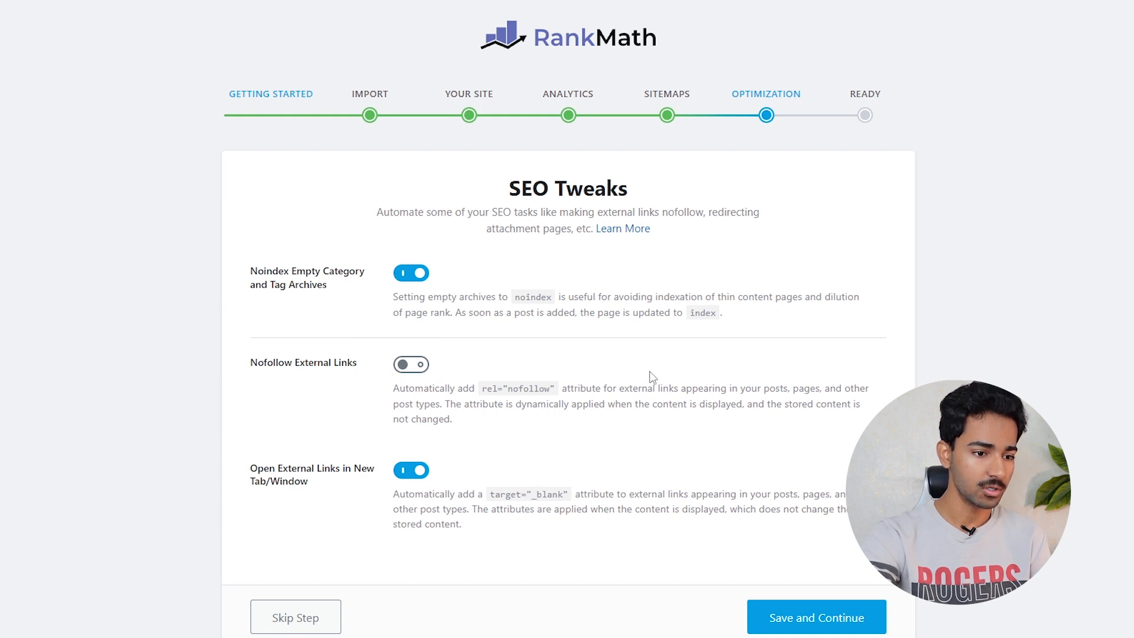
- Accept the default SEO tweaks and begin the advanced options setup
click(823, 622)
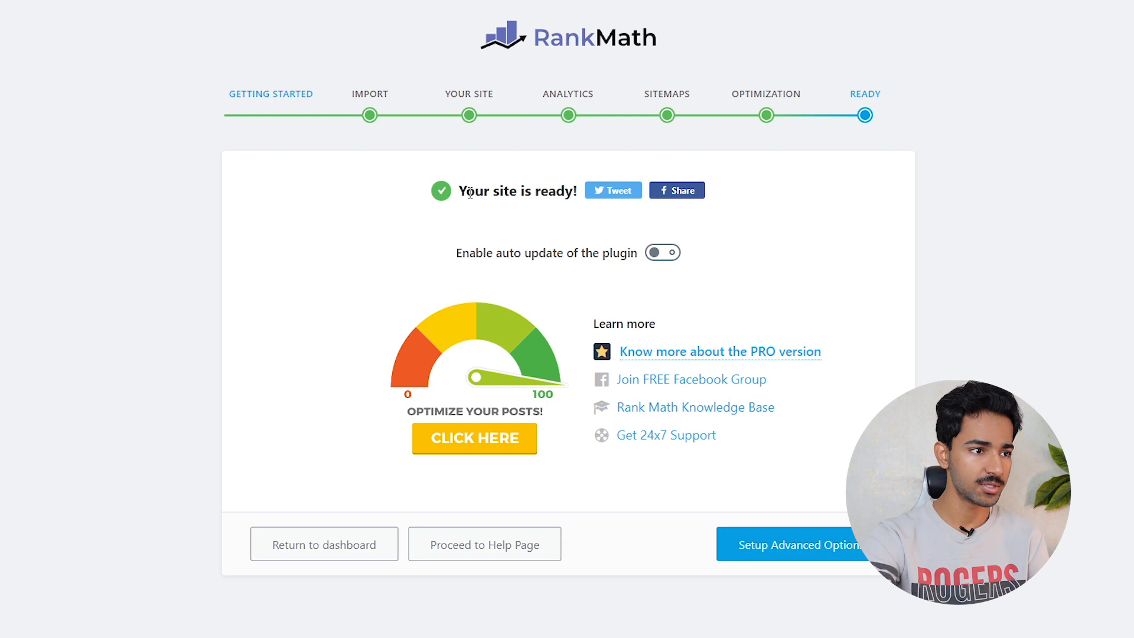
drag(470, 192, 627, 255)
click(784, 547)
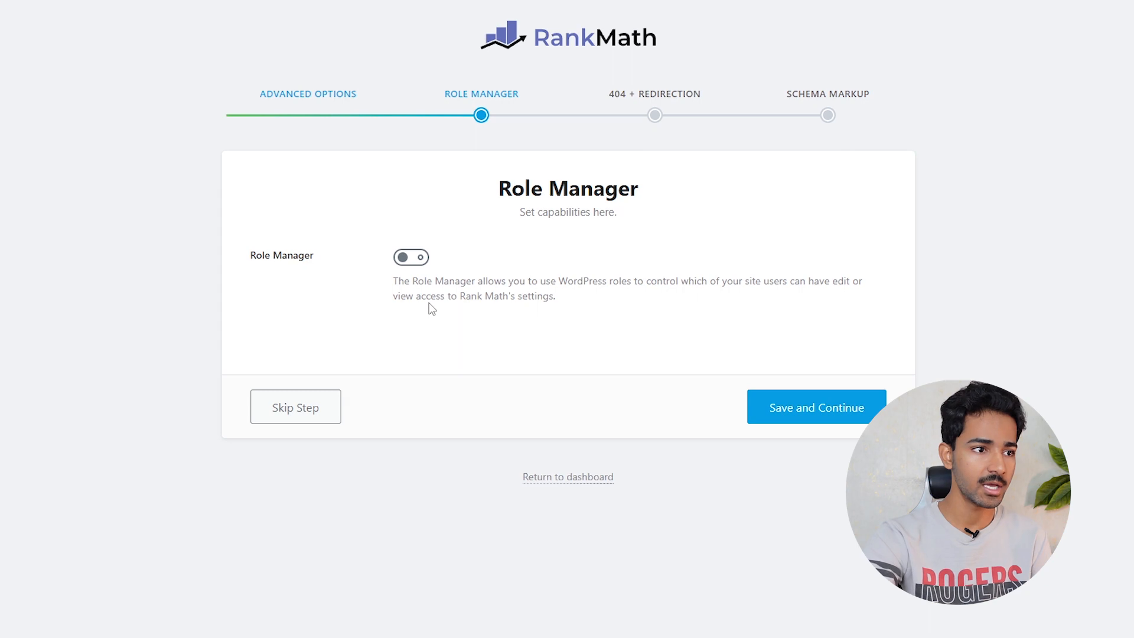
- Switch on Role Manager and review the default capabilities for each user role
click(418, 255)
scroll(549, 322, down, 5)
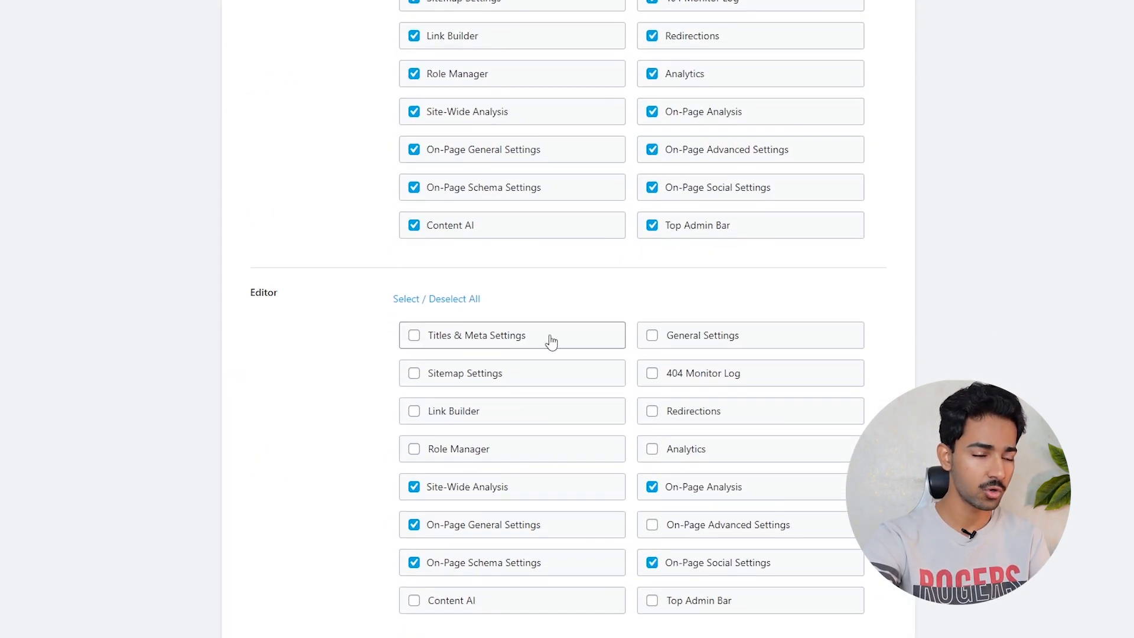
scroll(549, 322, up, 5)
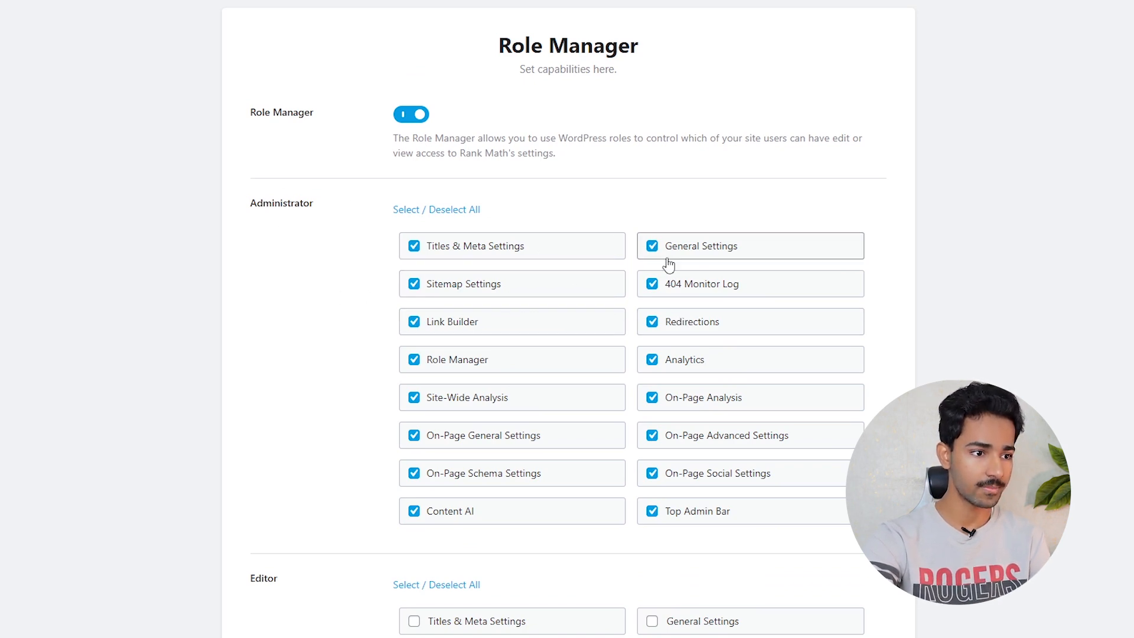
scroll(523, 470, down, 8)
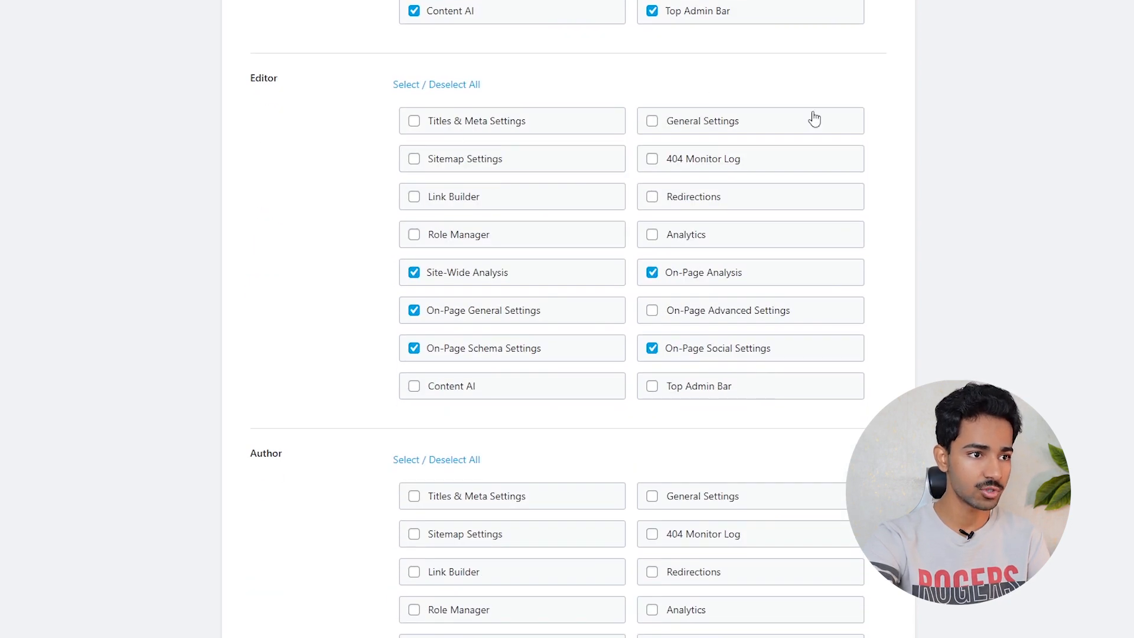
scroll(693, 333, down, 6)
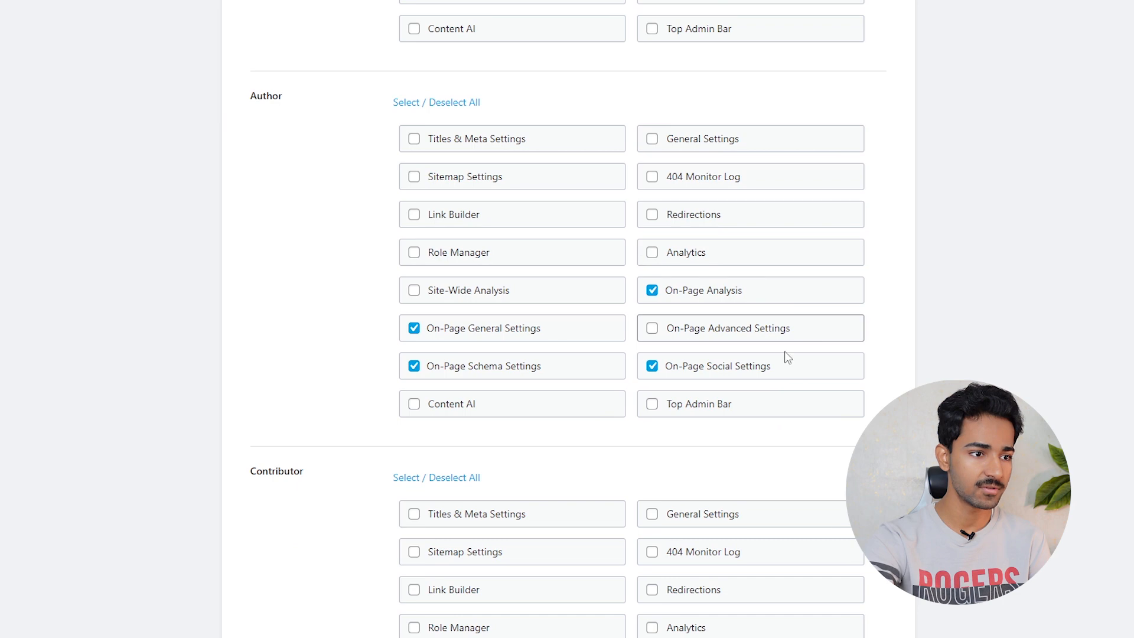
scroll(399, 423, down, 7)
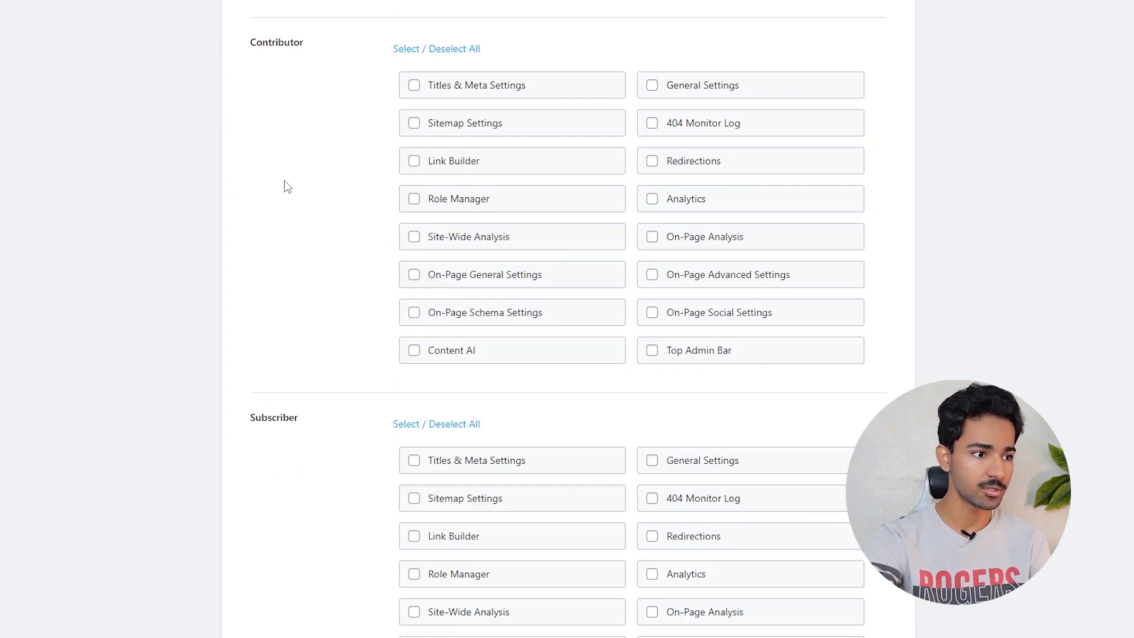
scroll(615, 283, down, 6)
scroll(586, 289, down, 10)
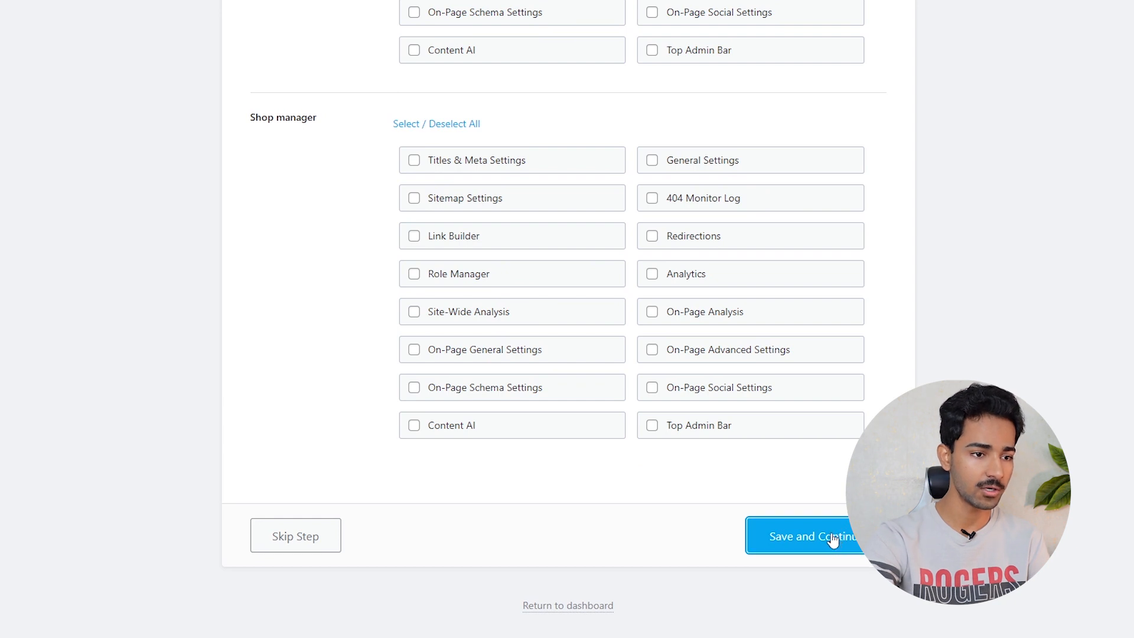
- Enable the 404 Monitor and Redirections in the setup wizard, then save and continue
click(419, 285)
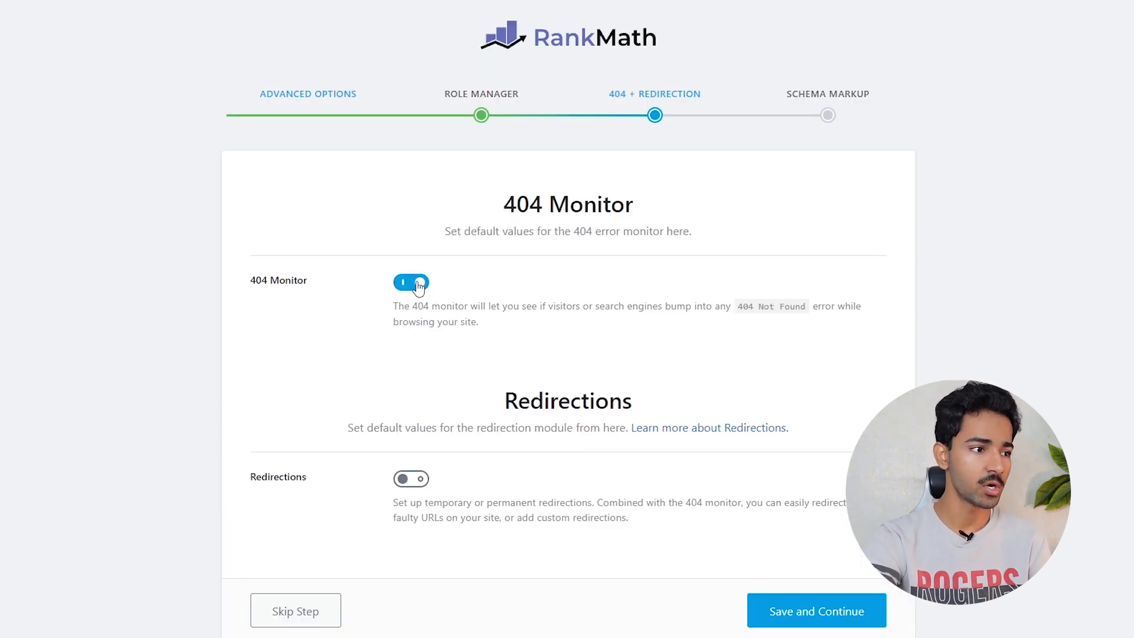
click(413, 482)
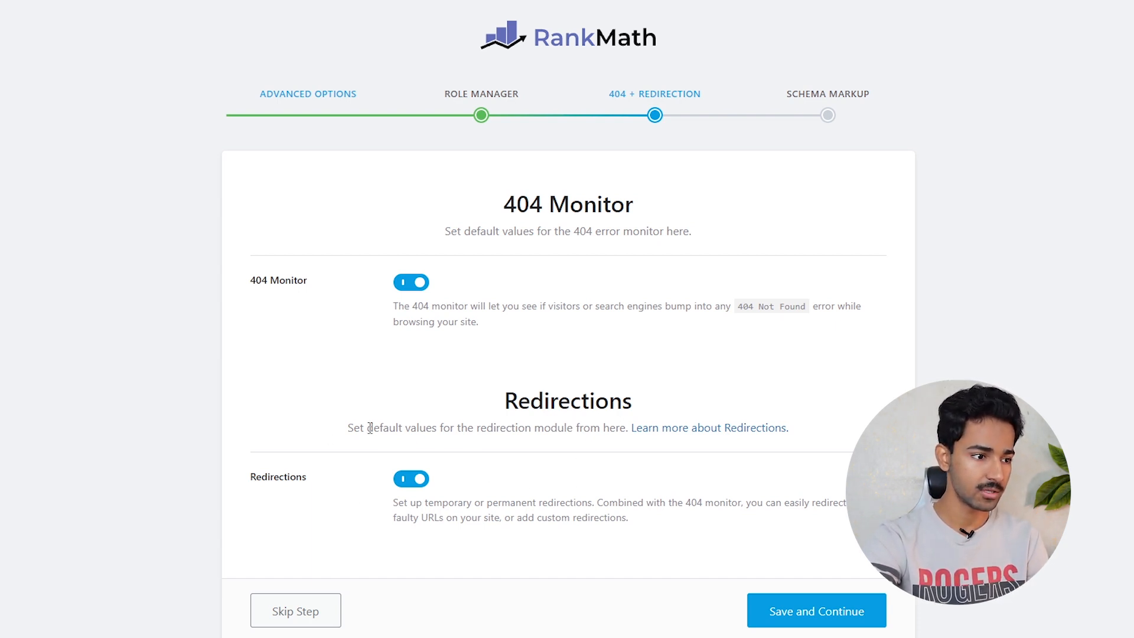
click(818, 613)
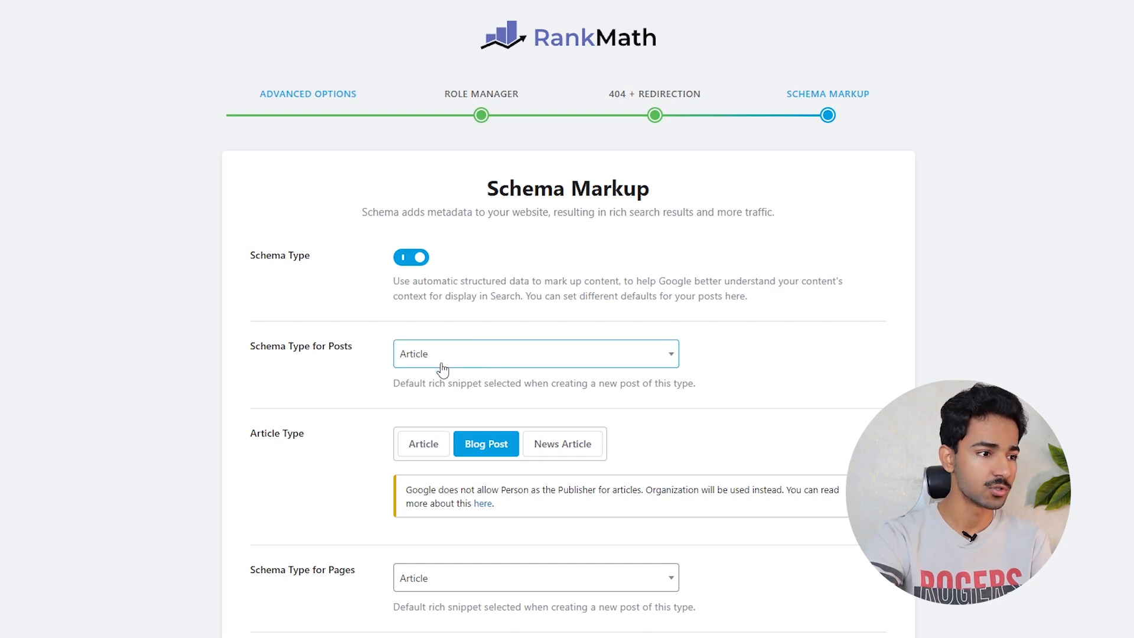
- Keep Article as the schema type for posts after browsing the schema list
click(479, 354)
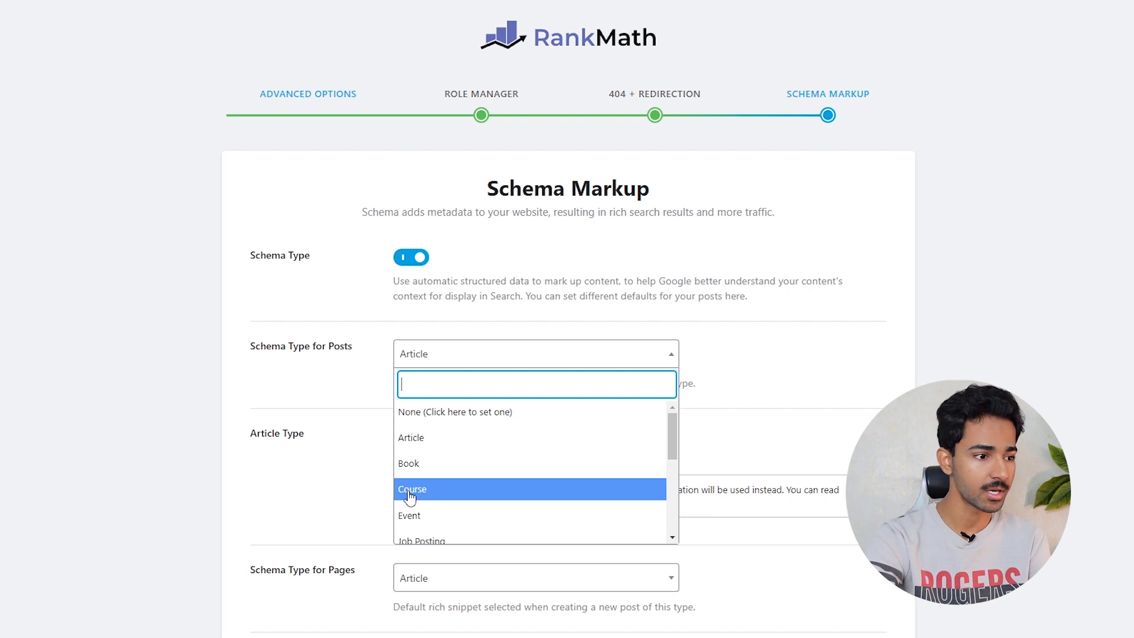
scroll(438, 528, down, 3)
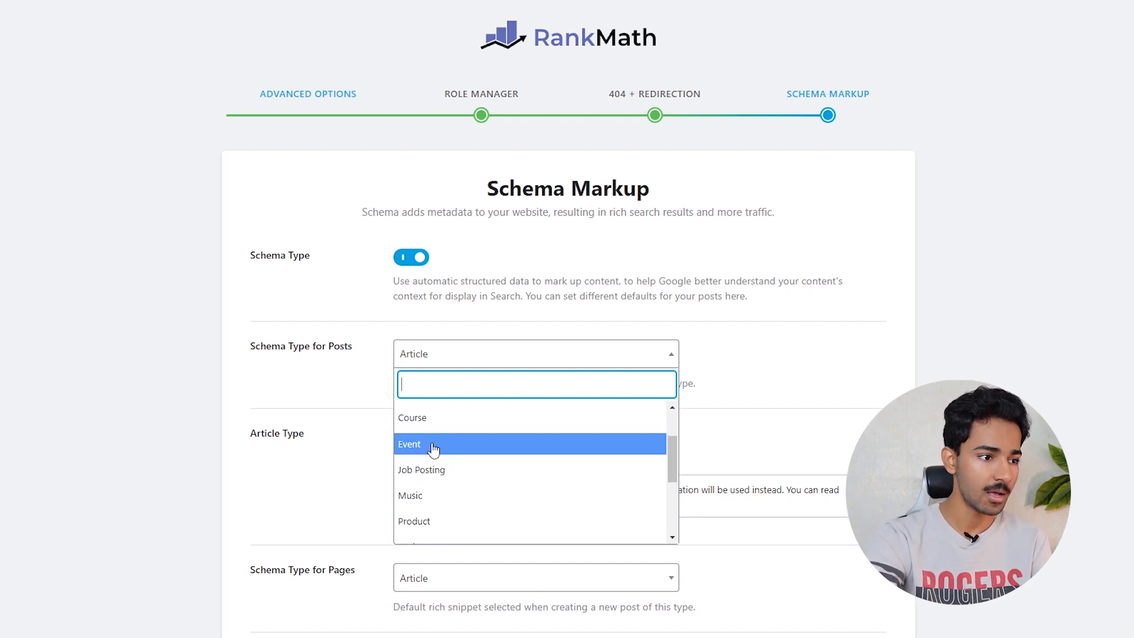
scroll(433, 449, up, 3)
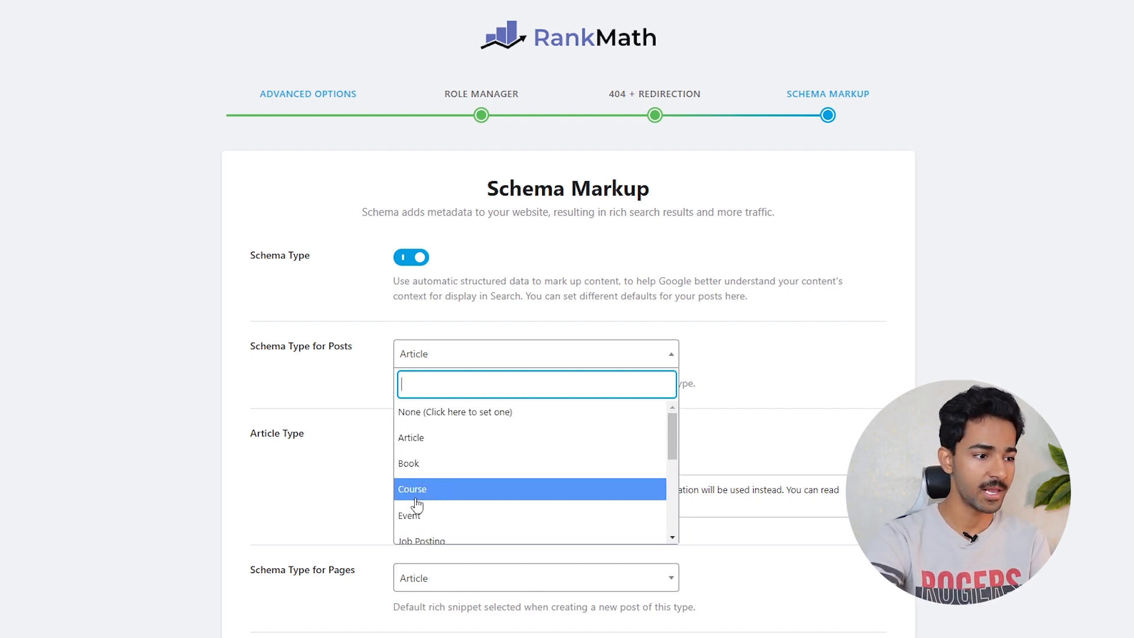
click(333, 397)
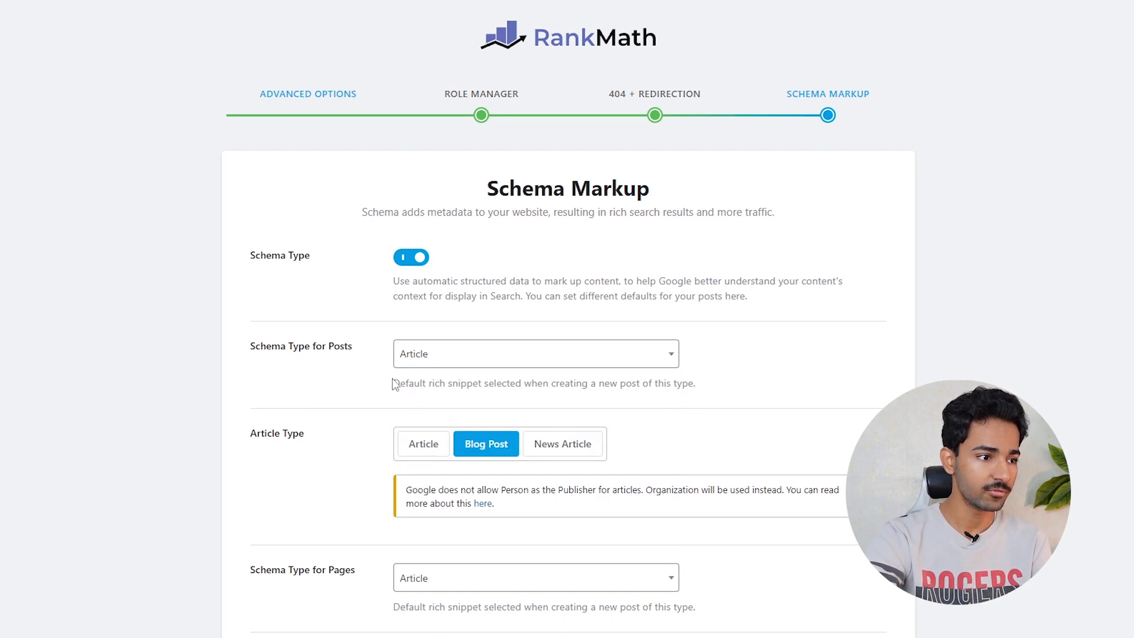
click(421, 358)
scroll(436, 498, down, 3)
scroll(435, 502, down, 3)
scroll(435, 499, up, 5)
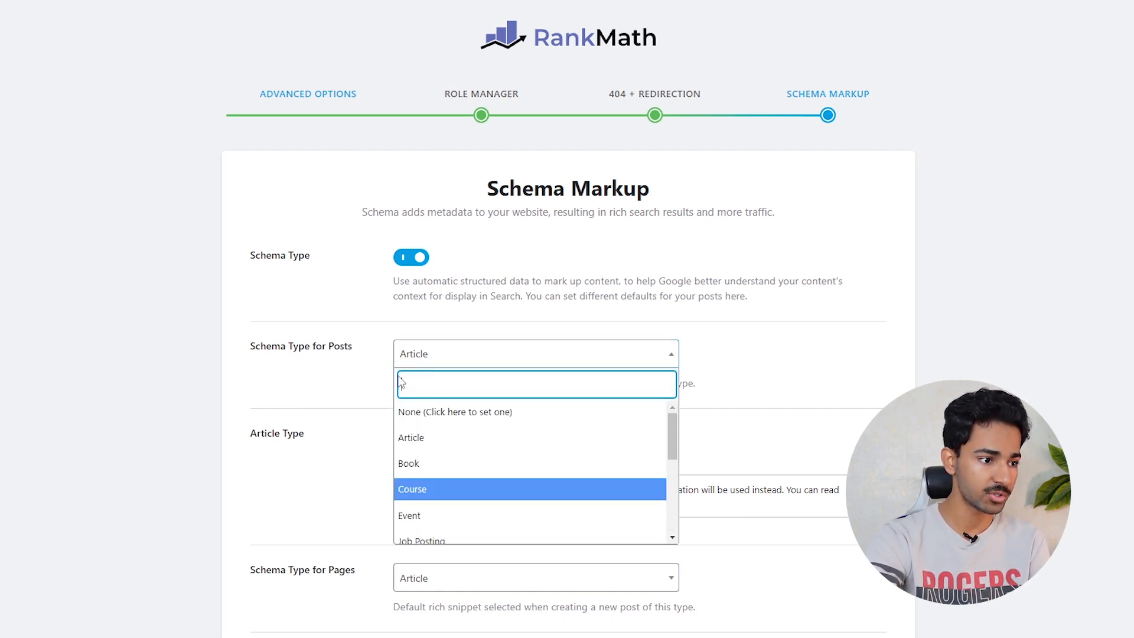
click(413, 438)
- Leave pages on the Article type and save the schema step
scroll(472, 343, down, 3)
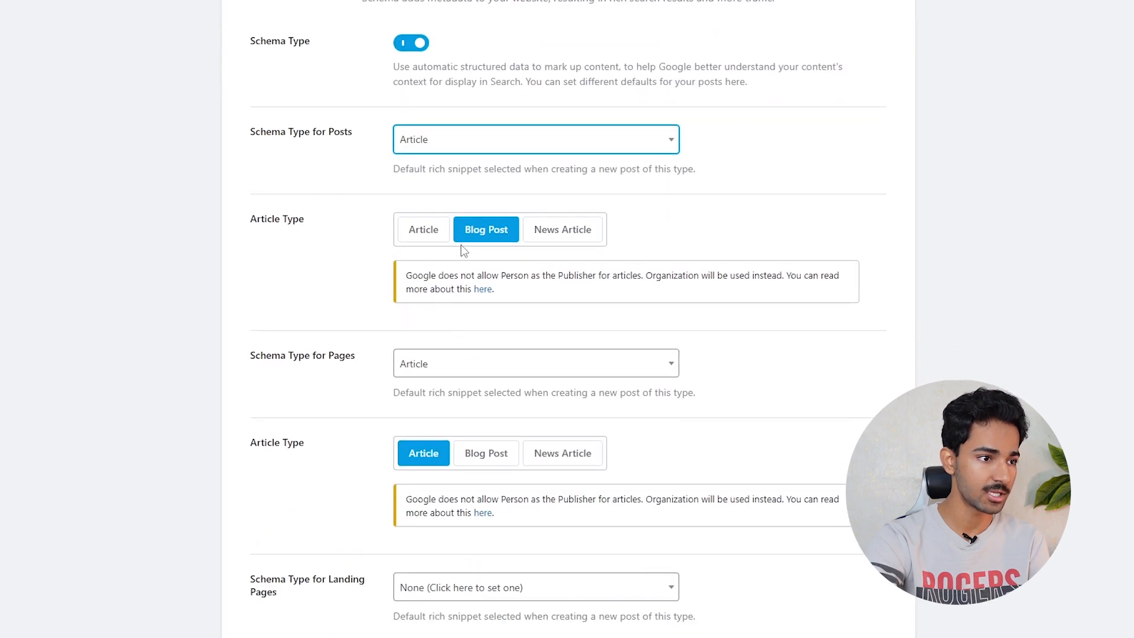
scroll(464, 251, down, 2)
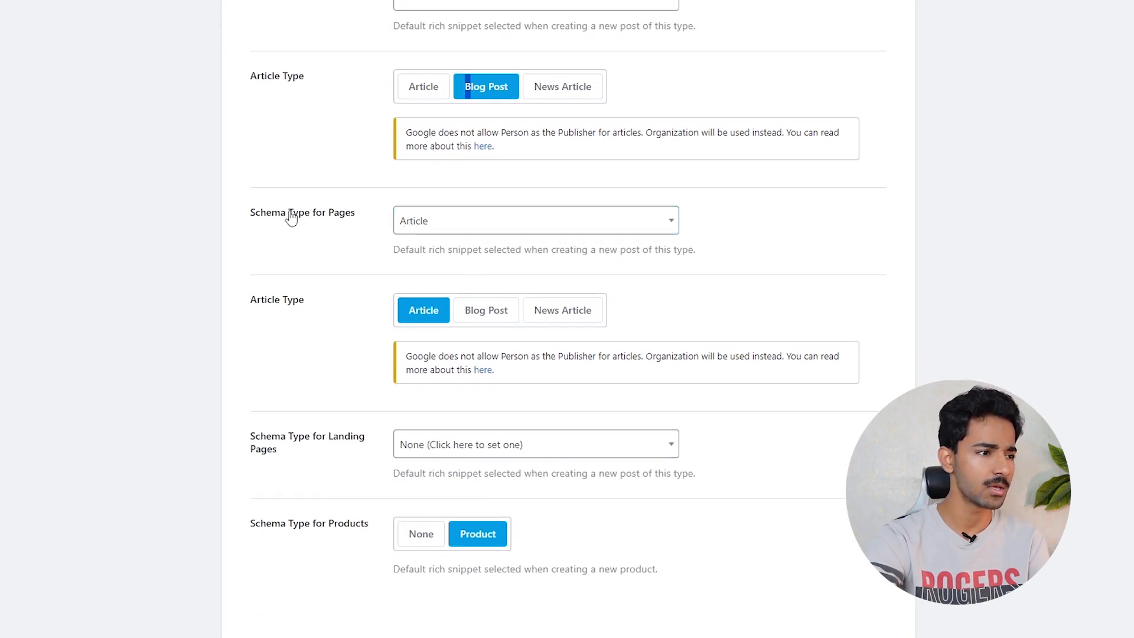
drag(233, 216, 360, 202)
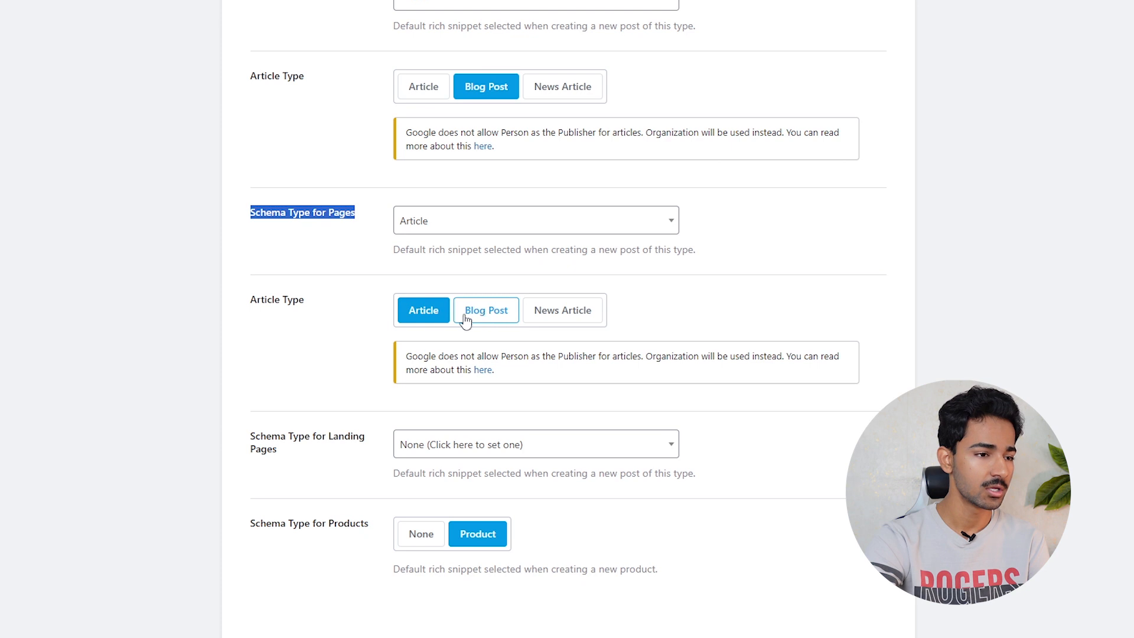
click(426, 324)
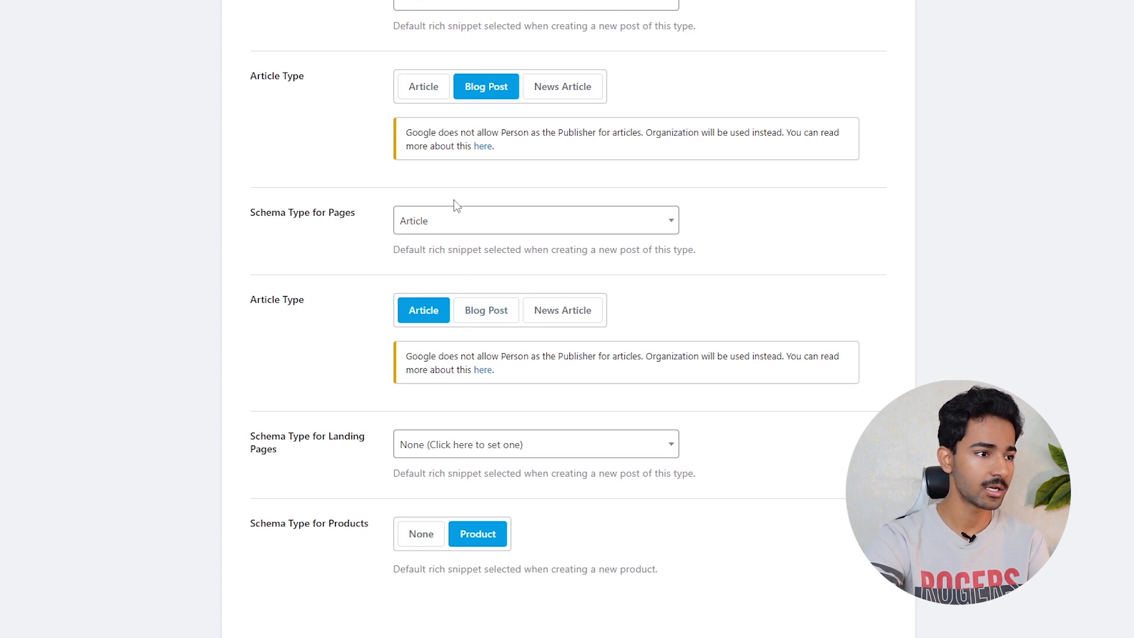
scroll(502, 284, down, 2)
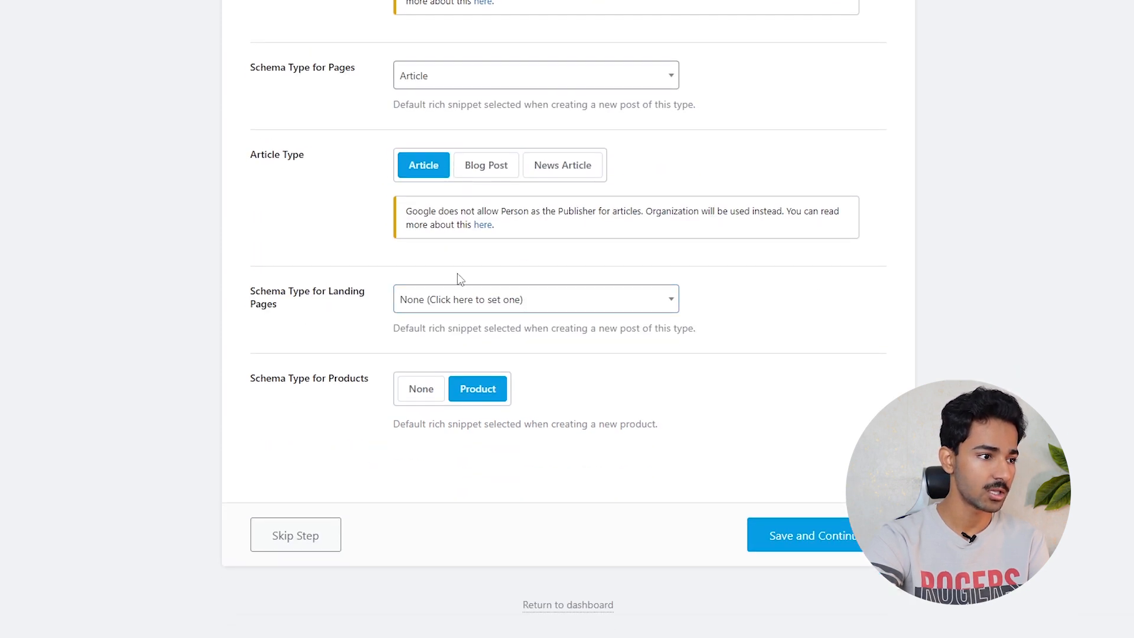
click(785, 535)
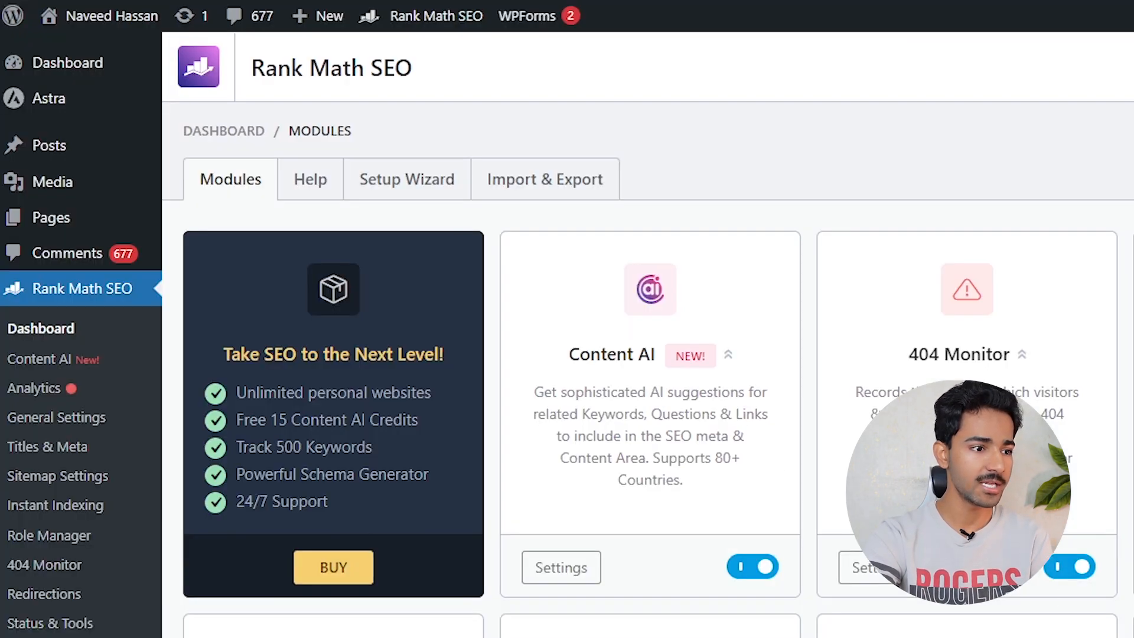
- Look over the enabled modules, then go to Rank Math's Analytics page
scroll(458, 587, down, 10)
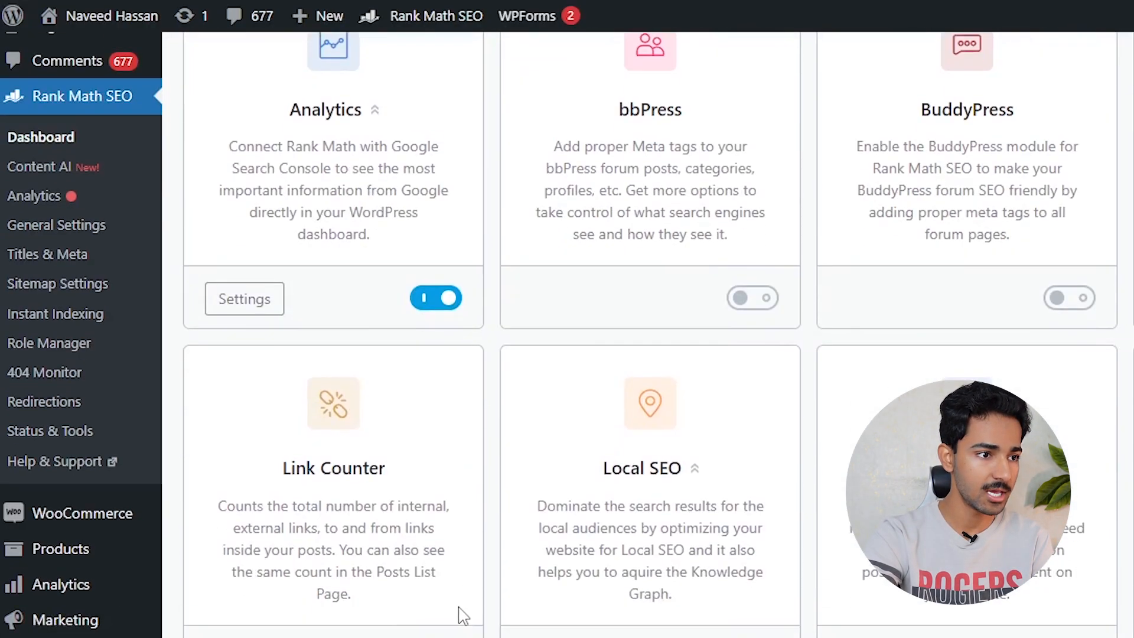
scroll(458, 615, down, 3)
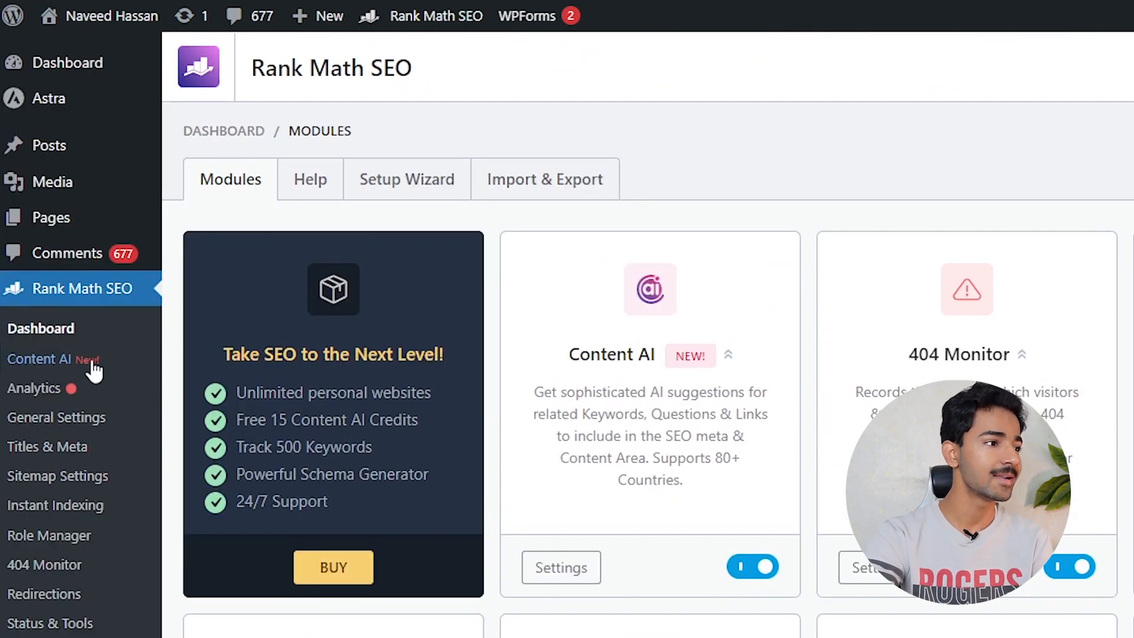
click(36, 390)
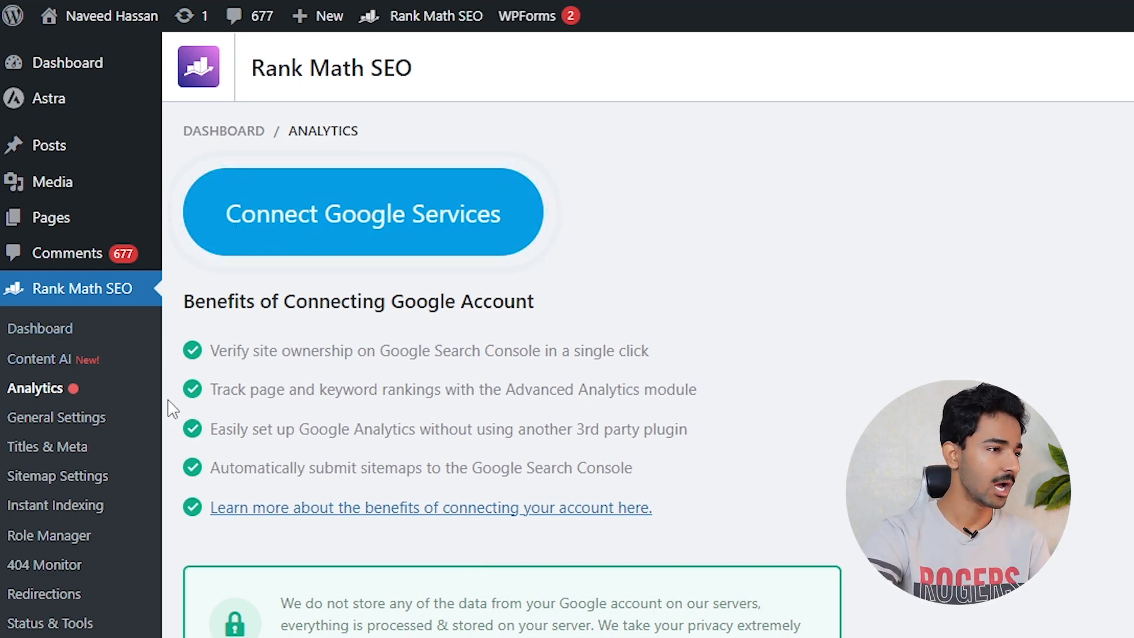
- Open the Links settings and highlight the category base in the example URLs
click(88, 435)
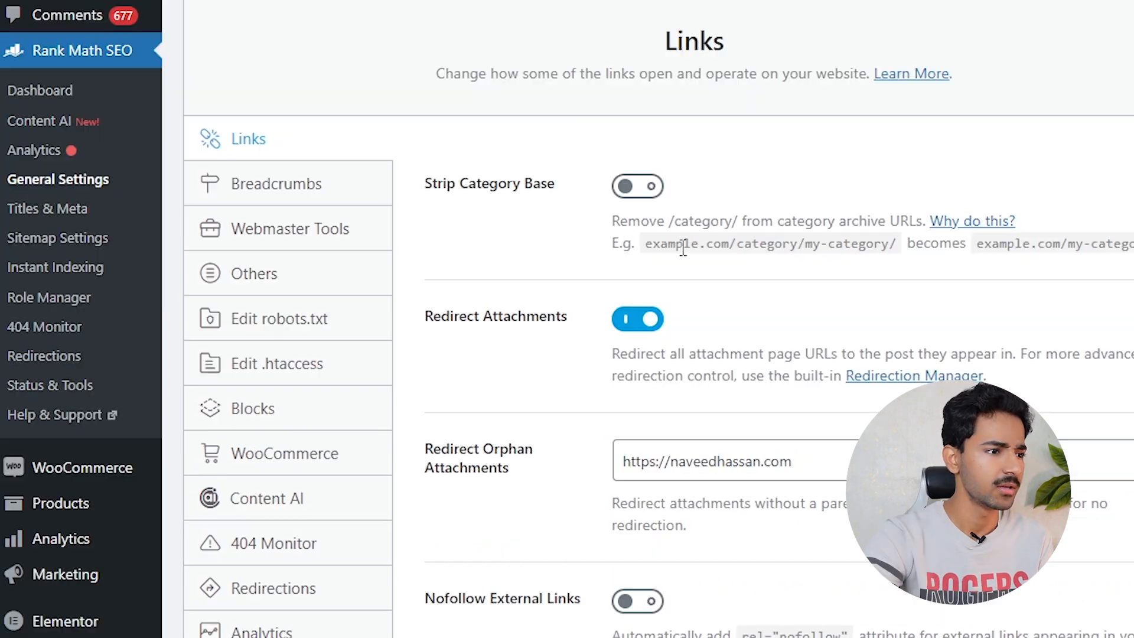
drag(612, 481, 650, 486)
drag(646, 243, 886, 255)
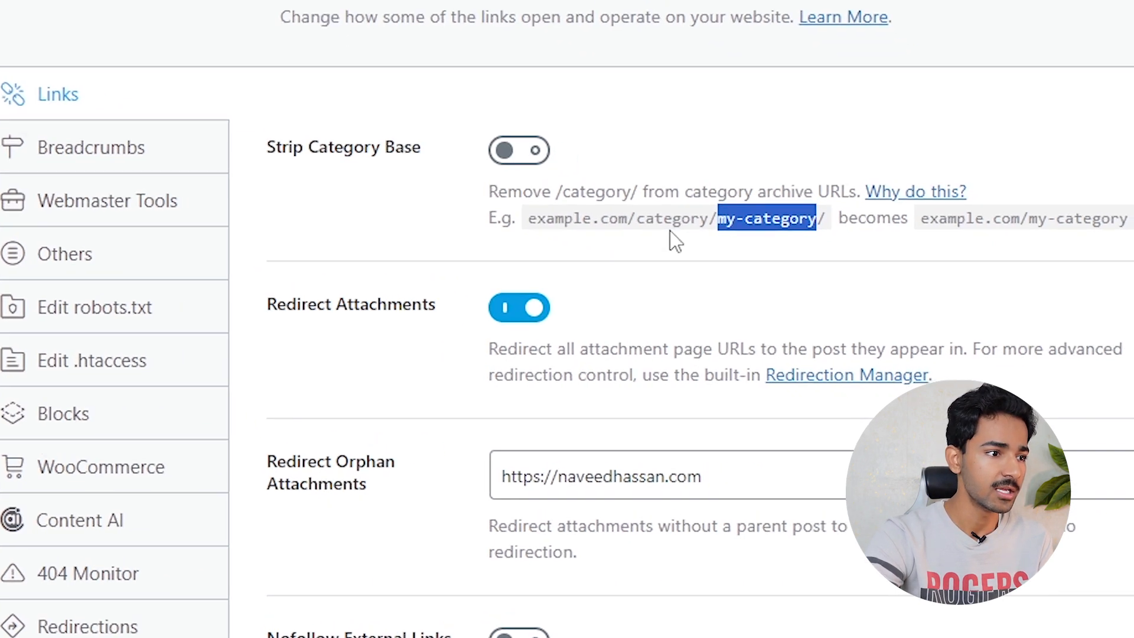
drag(572, 180, 482, 180)
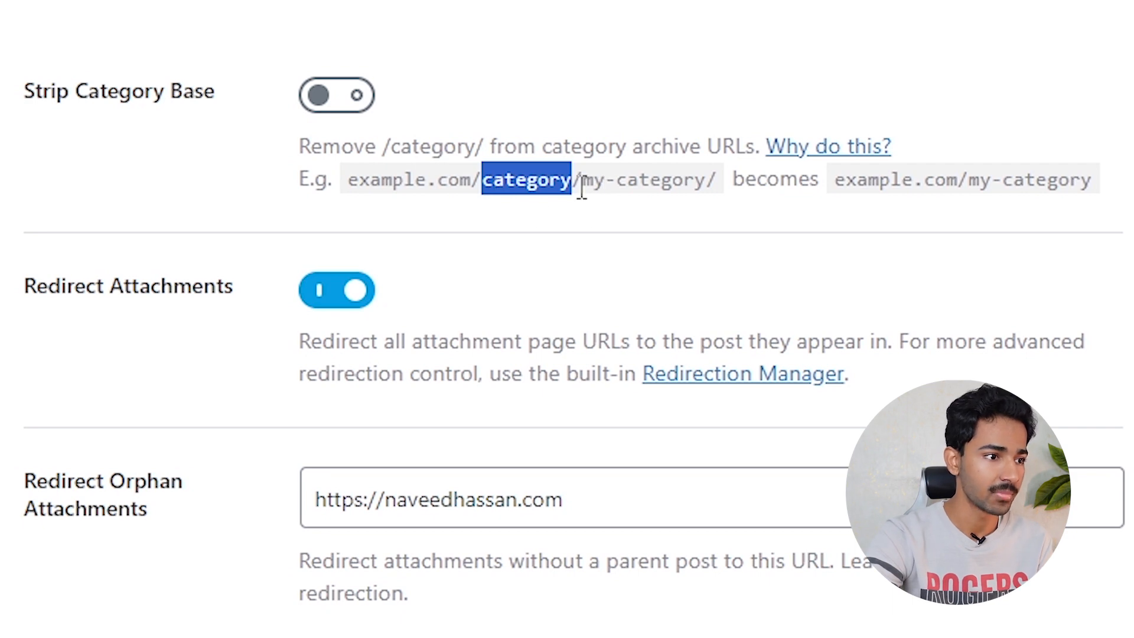
drag(590, 194, 708, 195)
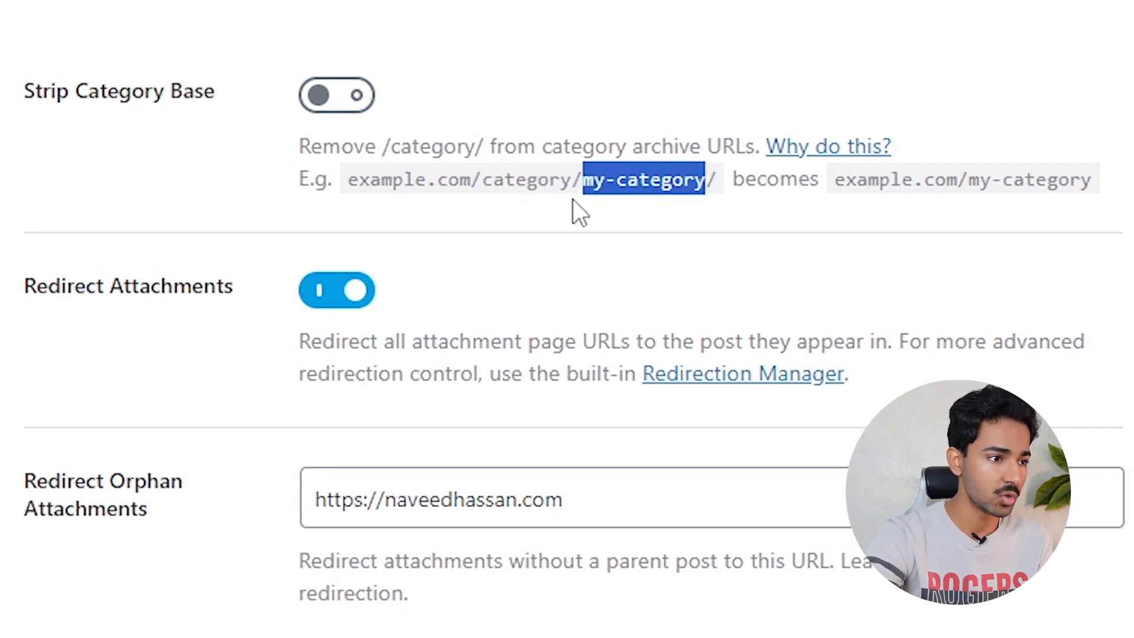
drag(564, 188, 463, 192)
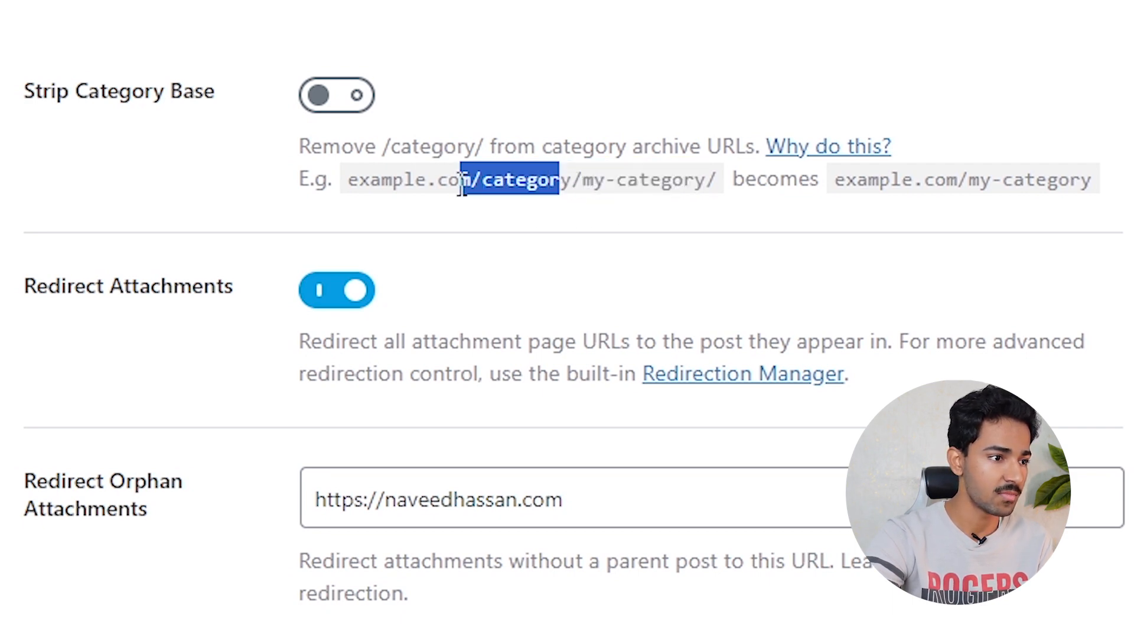
click(490, 203)
drag(482, 183, 565, 203)
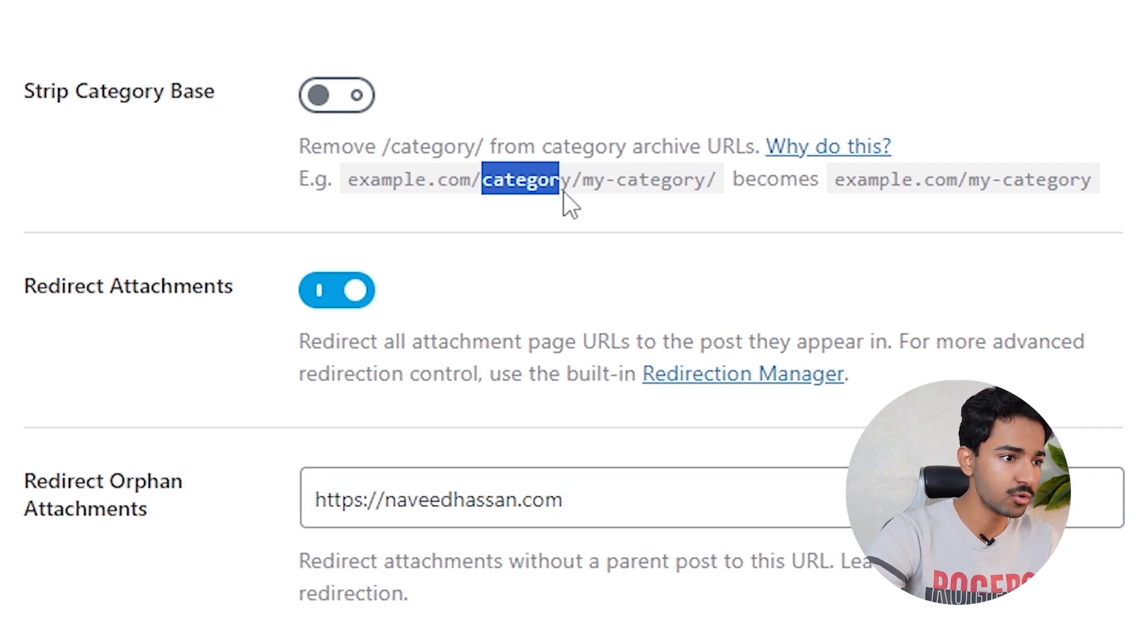
drag(829, 186, 1128, 191)
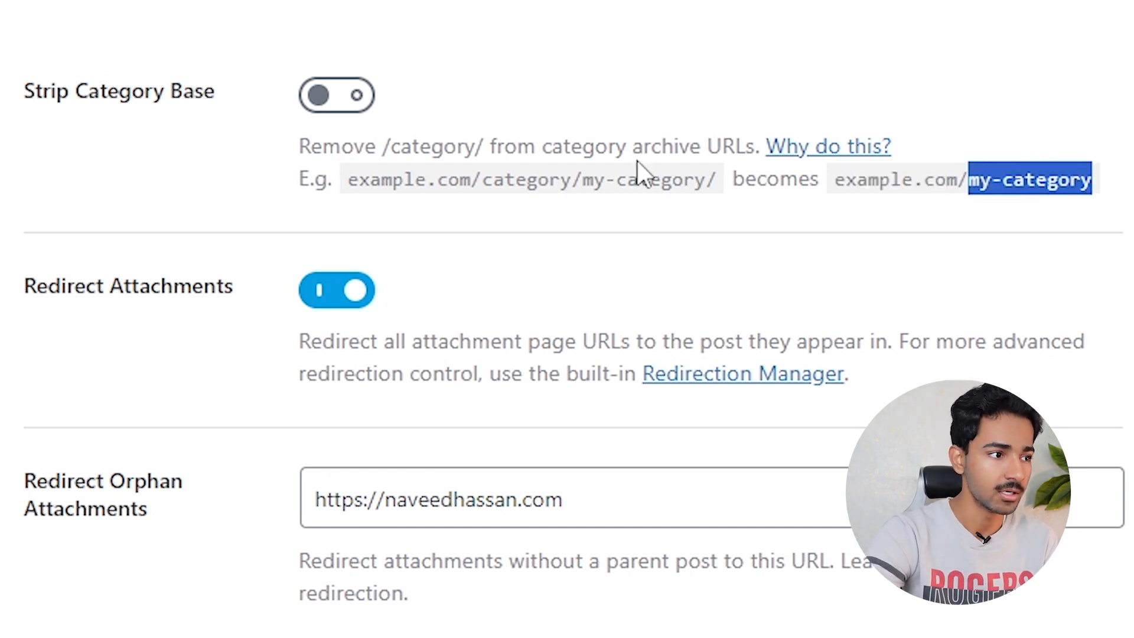
- Turn on Strip Category Base and review the remaining link options
click(309, 95)
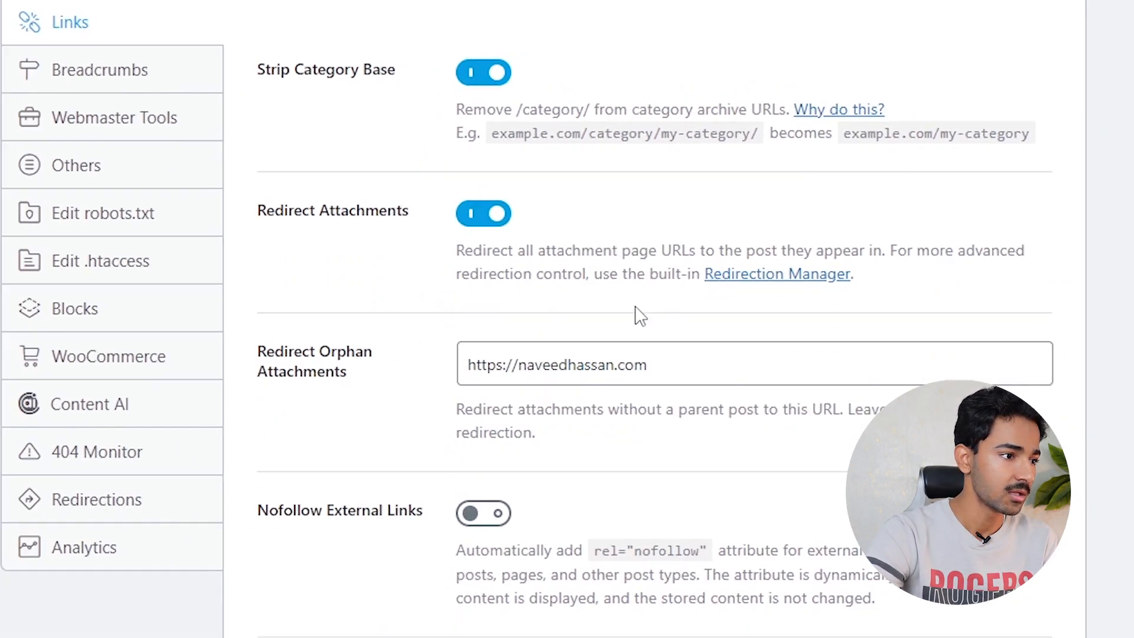
scroll(583, 444, down, 2)
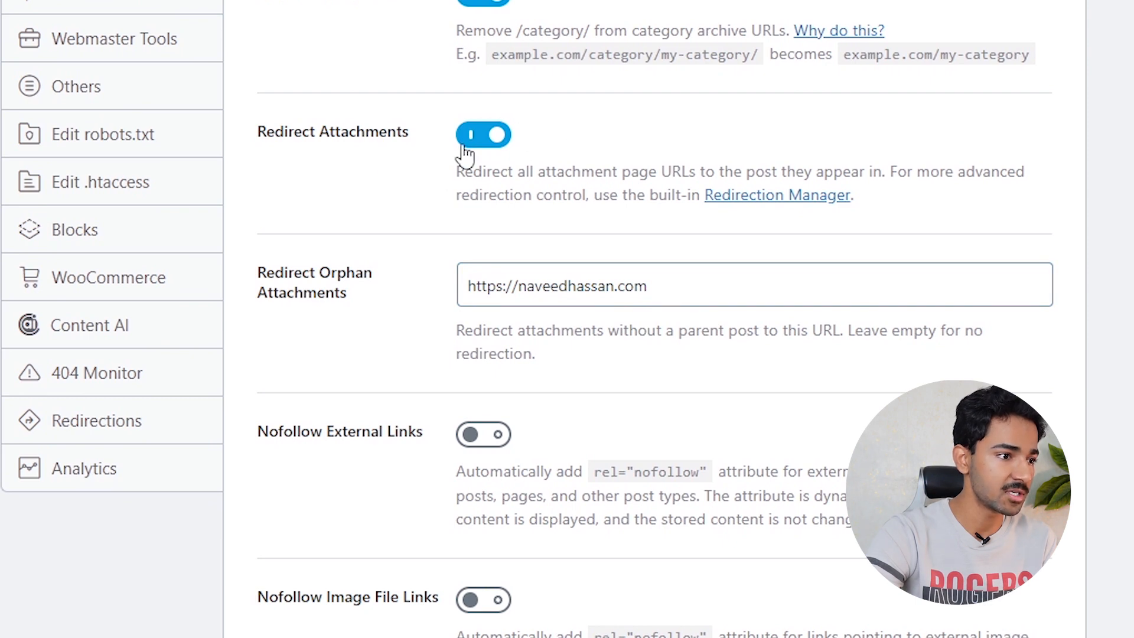
scroll(585, 313, down, 5)
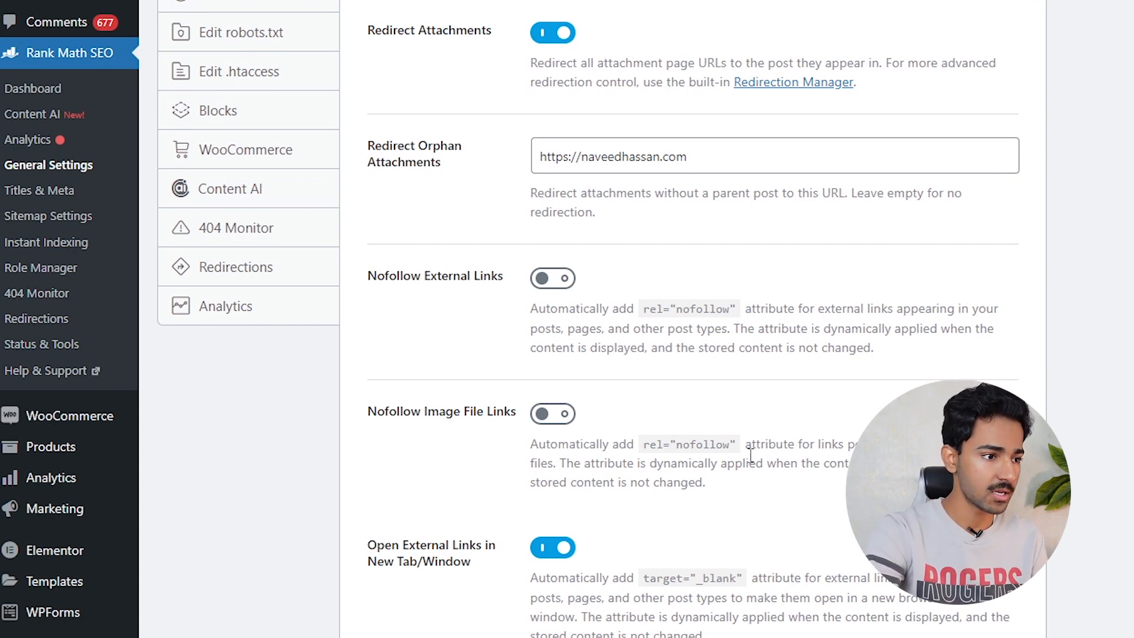
scroll(580, 435, up, 6)
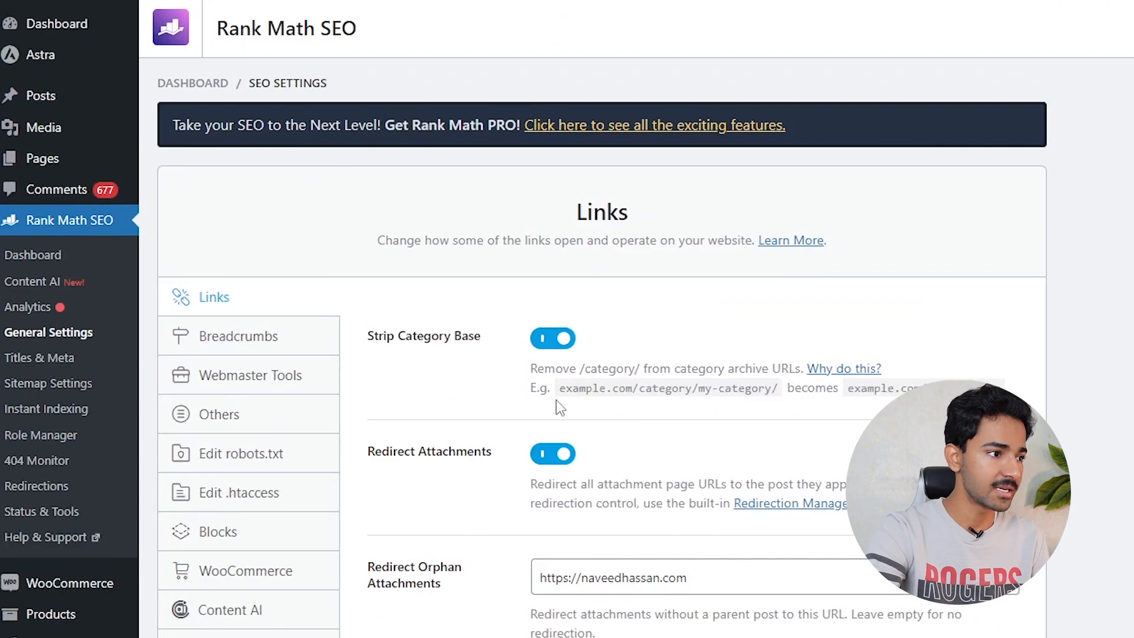
- In Breadcrumbs, choose | as the separator after briefly trying the long dash
click(281, 343)
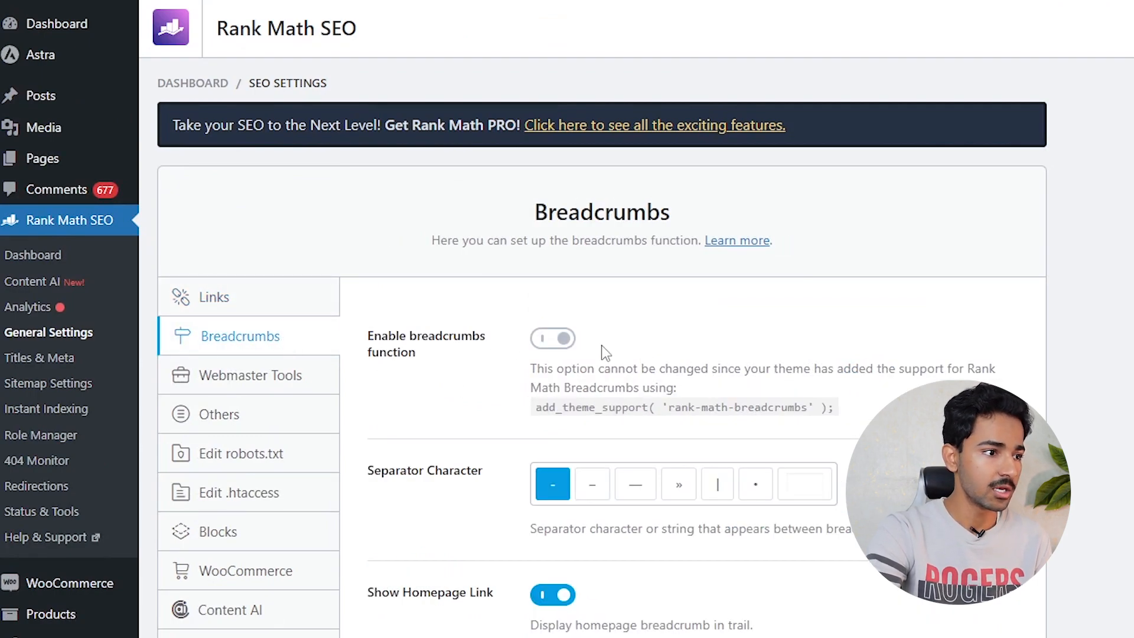
scroll(690, 204, down, 5)
scroll(430, 339, up, 4)
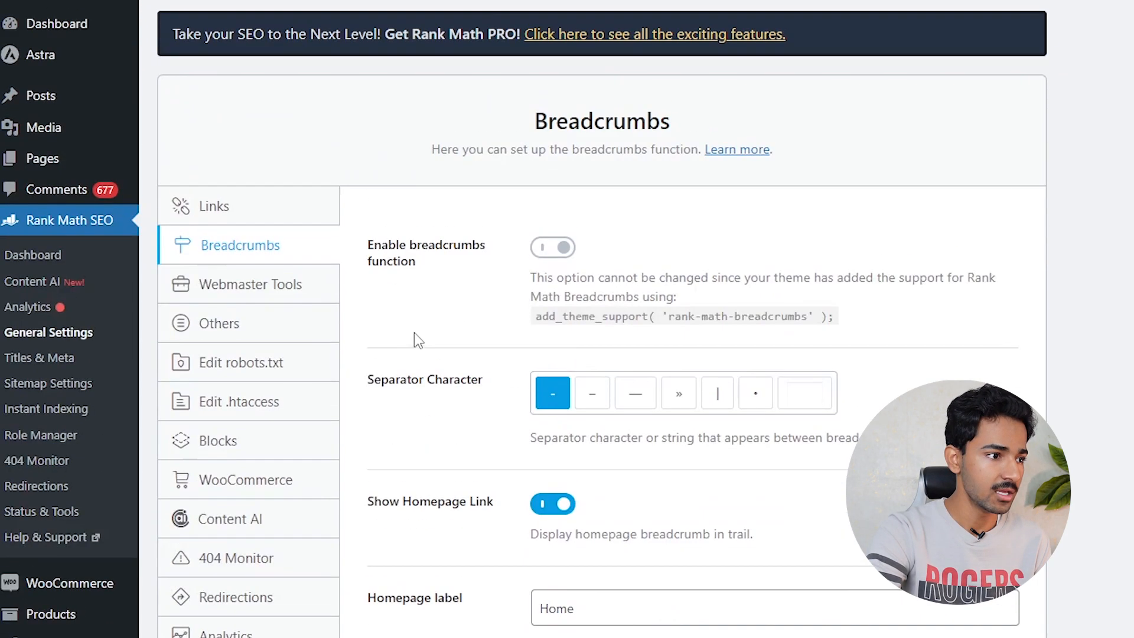
click(717, 401)
click(637, 401)
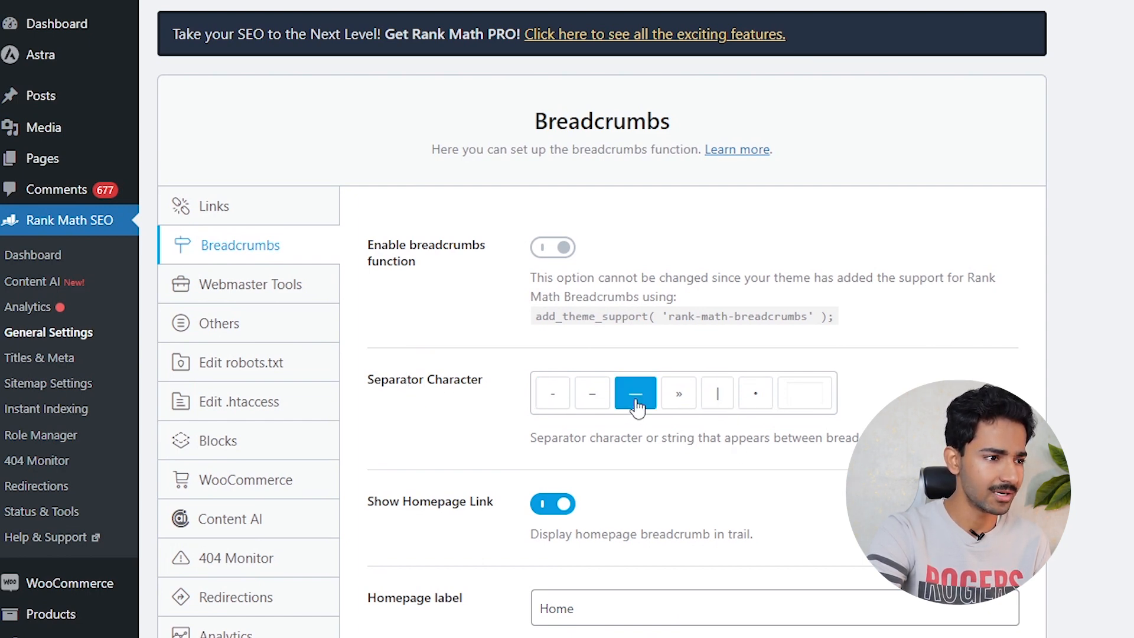
click(717, 396)
- Save the breadcrumb settings and switch to Webmaster Tools
scroll(749, 332, down, 5)
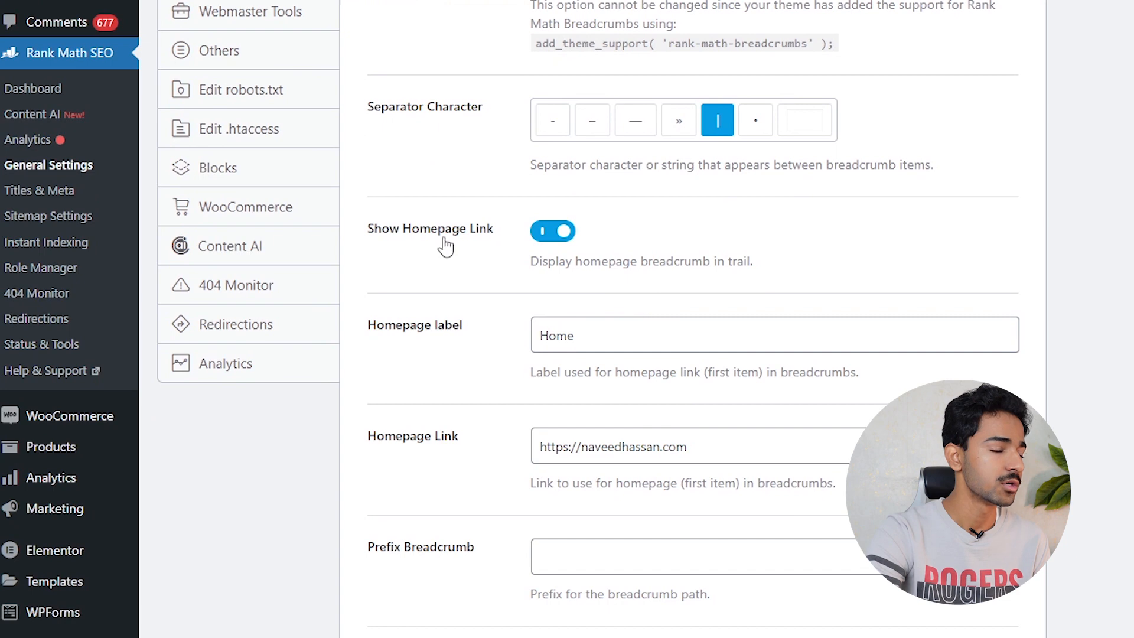
click(642, 339)
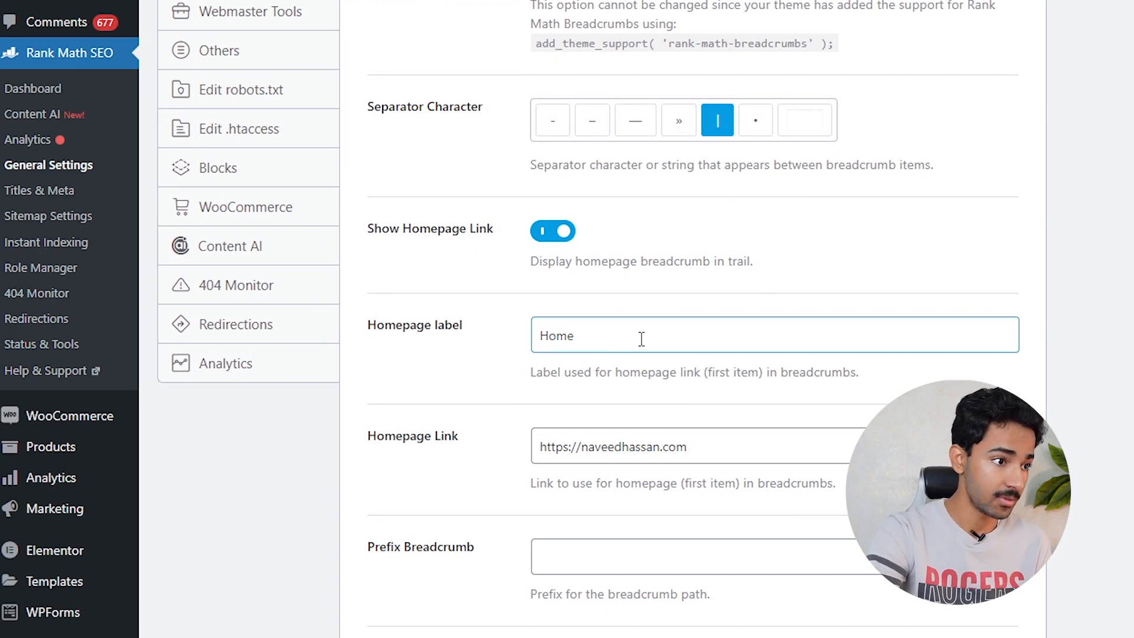
drag(632, 332, 468, 347)
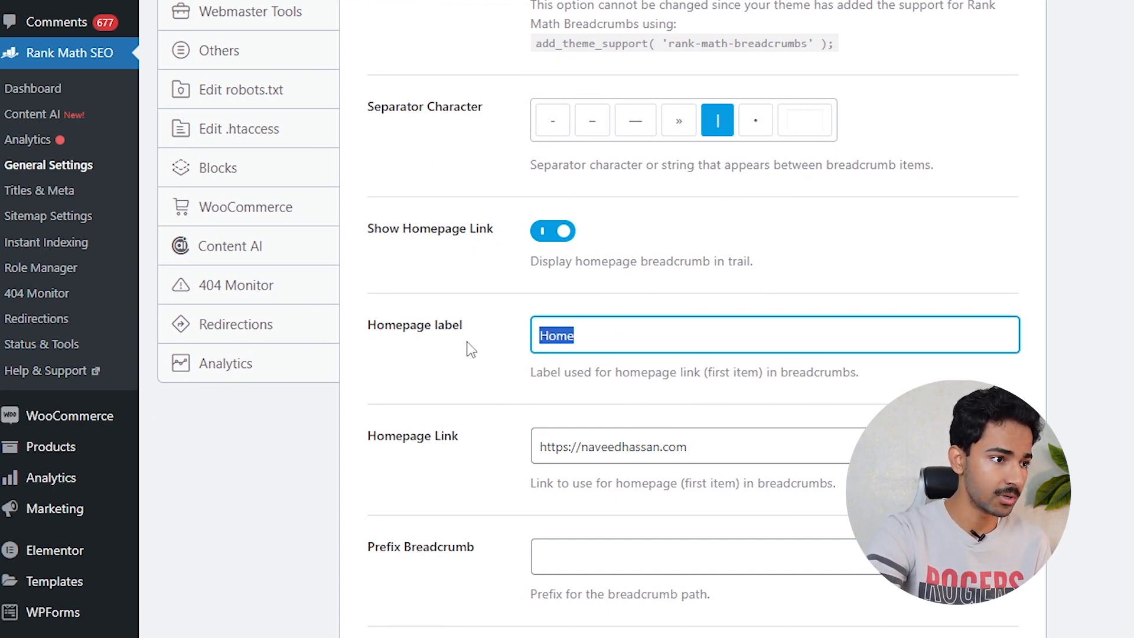
scroll(759, 411, down, 12)
click(980, 620)
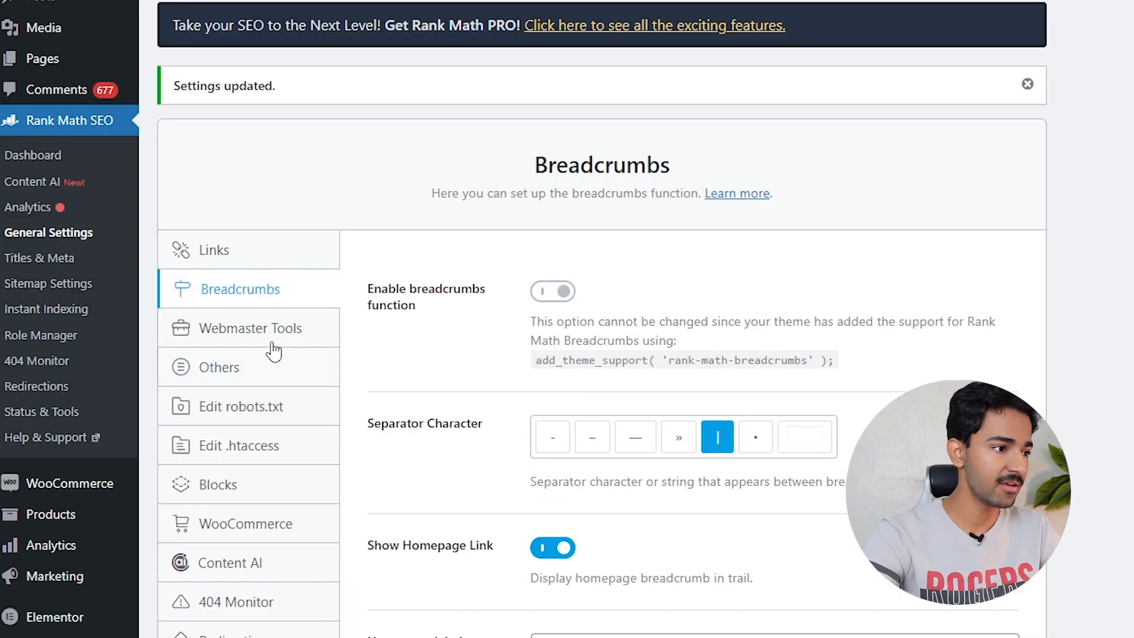
click(262, 334)
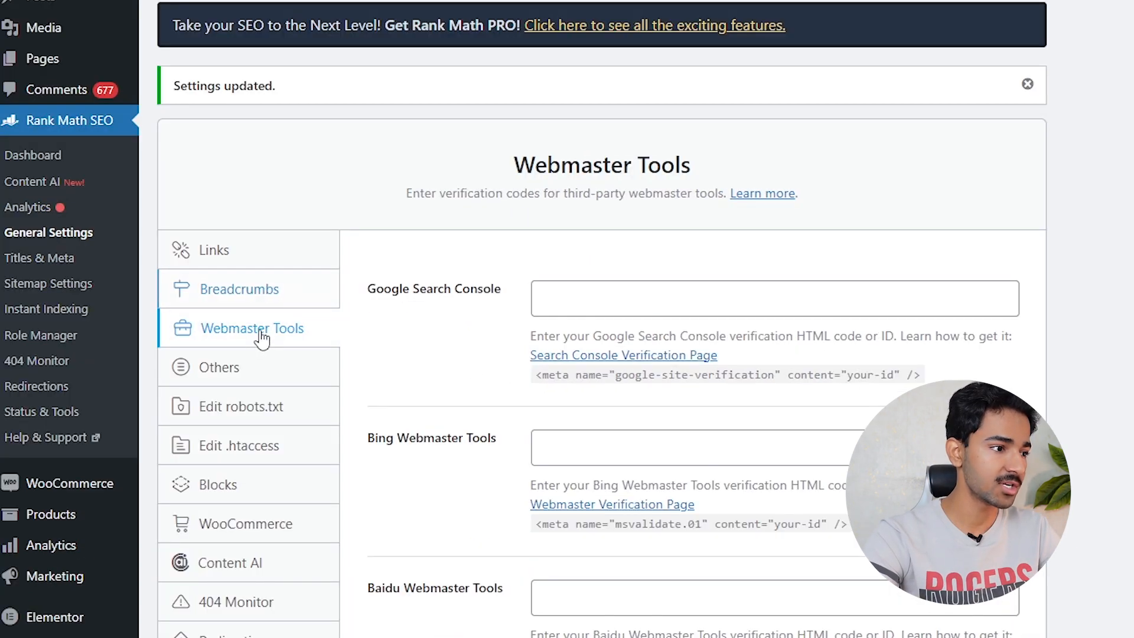
- Leave the Google Search Console verification field empty and scroll through the other fields
click(634, 294)
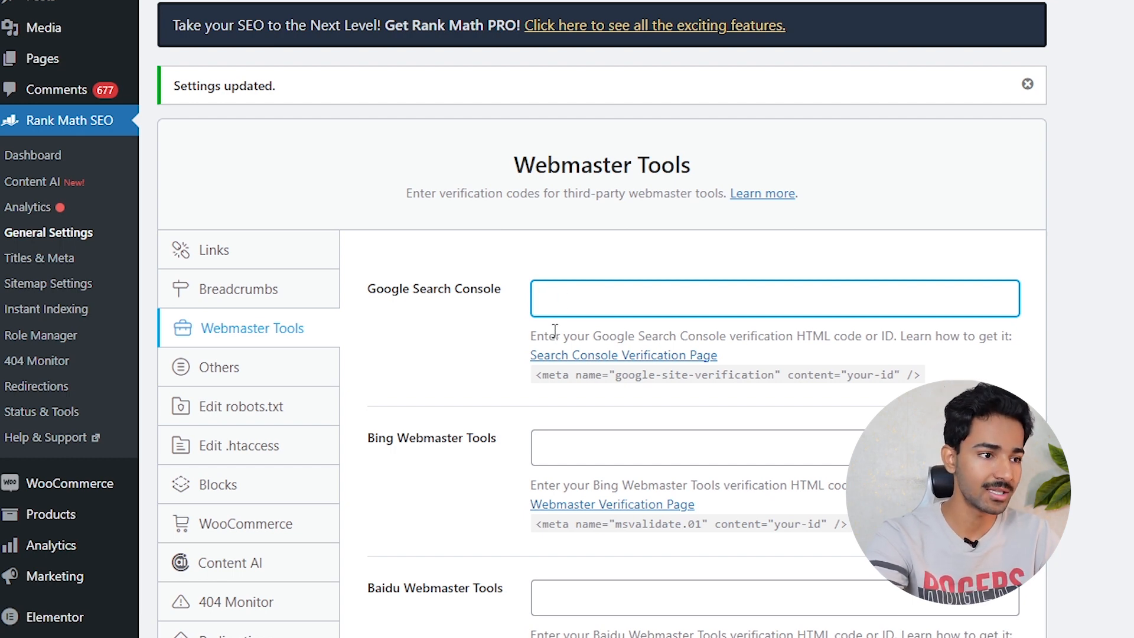
right_click(653, 303)
click(539, 274)
scroll(649, 278, down, 2)
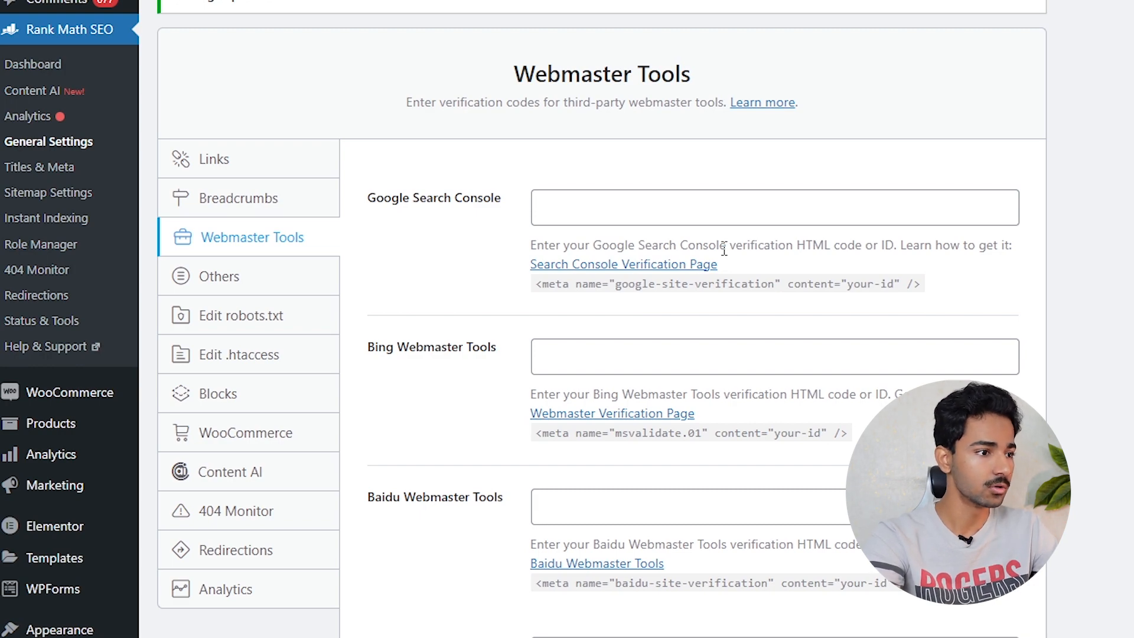
scroll(537, 253, down, 9)
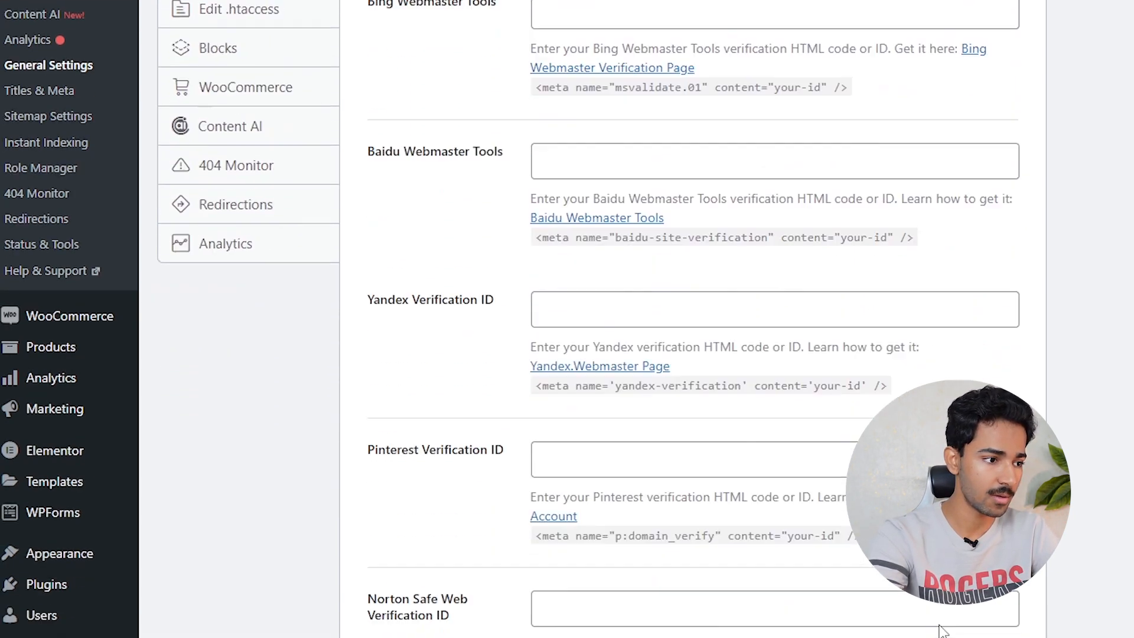
scroll(649, 266, up, 10)
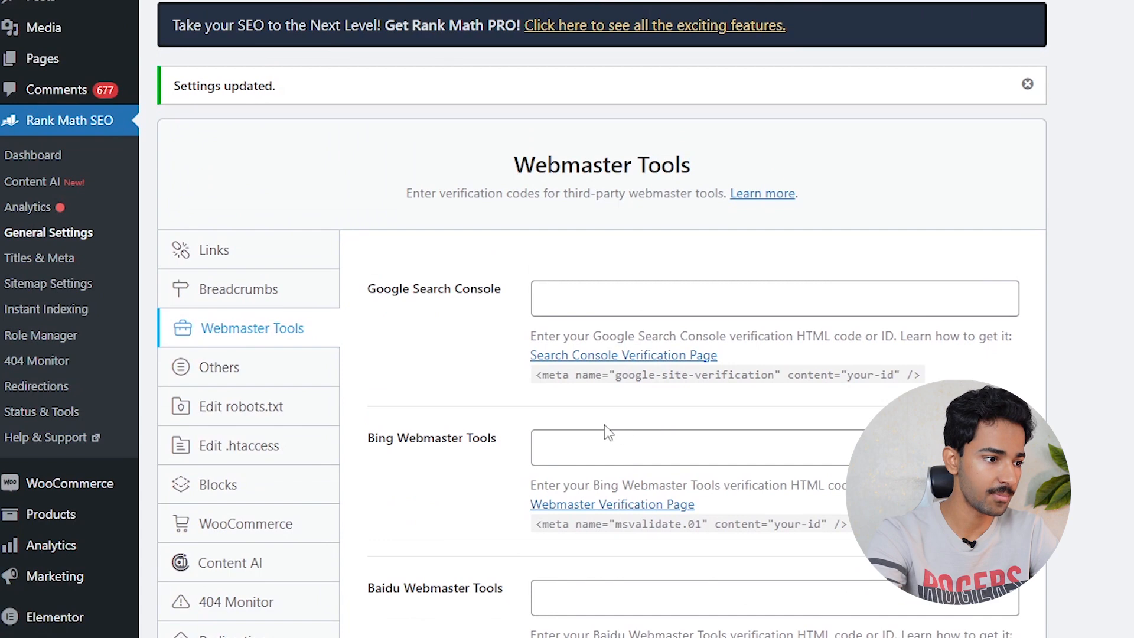
scroll(618, 435, down, 5)
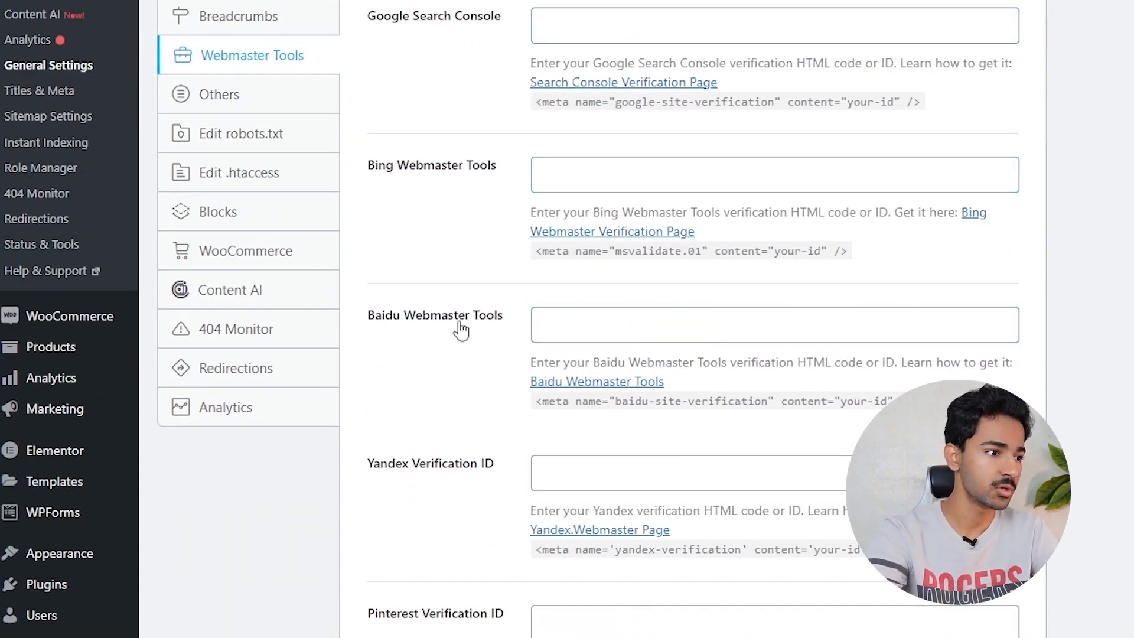
scroll(473, 342, down, 3)
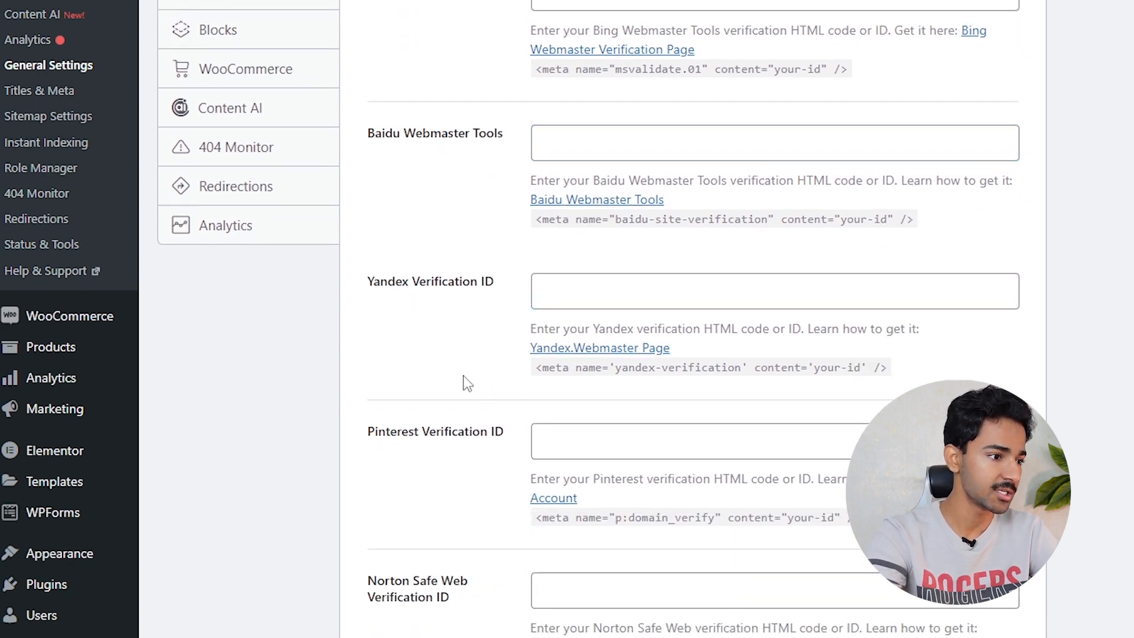
- Leave the Pinterest field and custom webmaster tags blank, and save Webmaster Tools
click(446, 434)
click(598, 448)
click(423, 498)
scroll(457, 460, down, 3)
click(471, 459)
scroll(473, 459, down, 2)
click(978, 610)
- Look over the Others settings, then go to the robots.txt editor
click(236, 384)
scroll(385, 337, down, 4)
scroll(646, 277, up, 4)
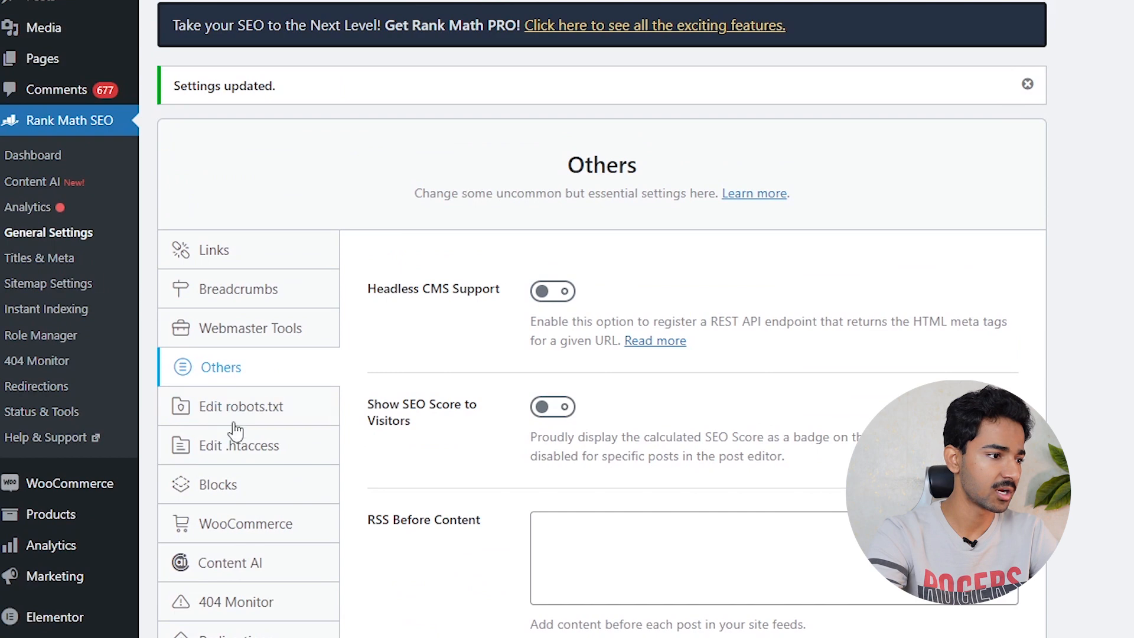
click(236, 416)
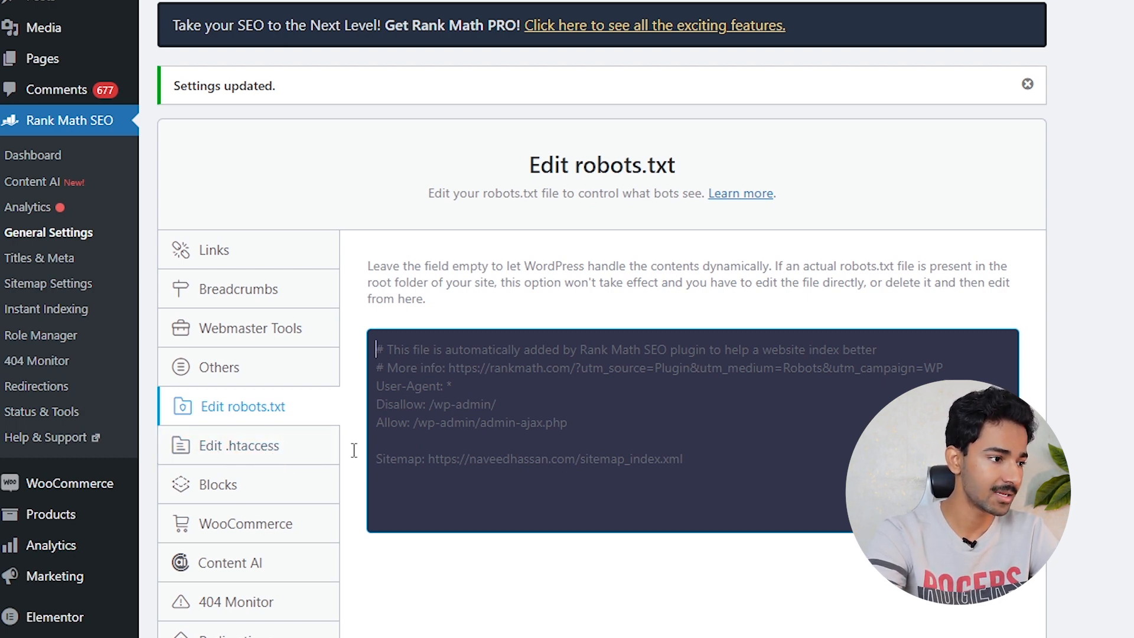
- In WooCommerce settings, switch Remove base on and back off
click(266, 523)
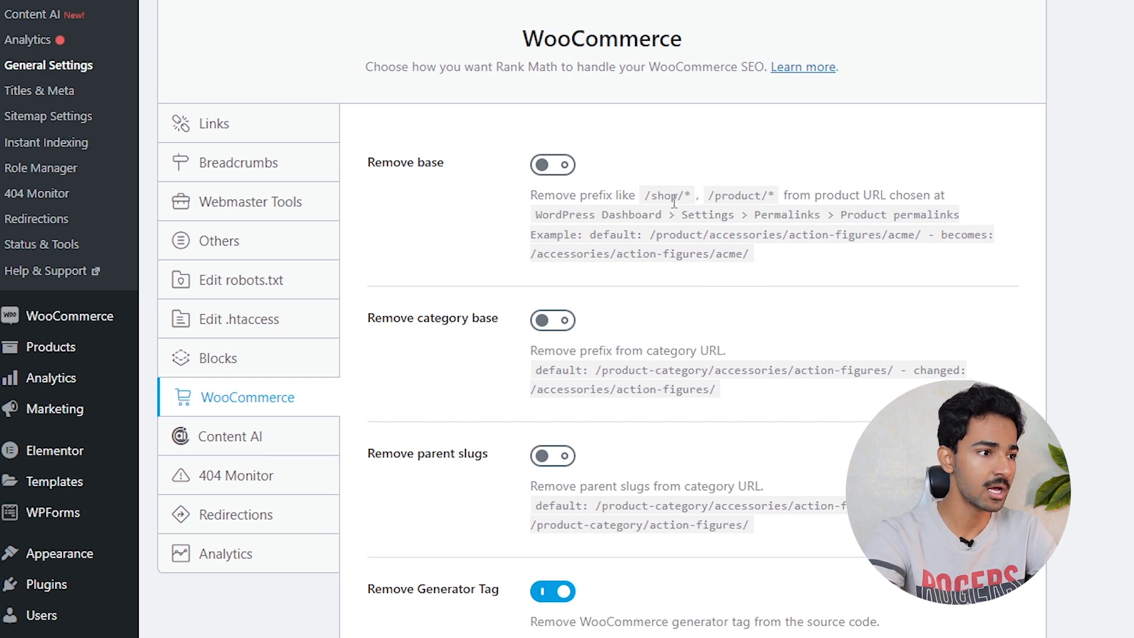
click(554, 168)
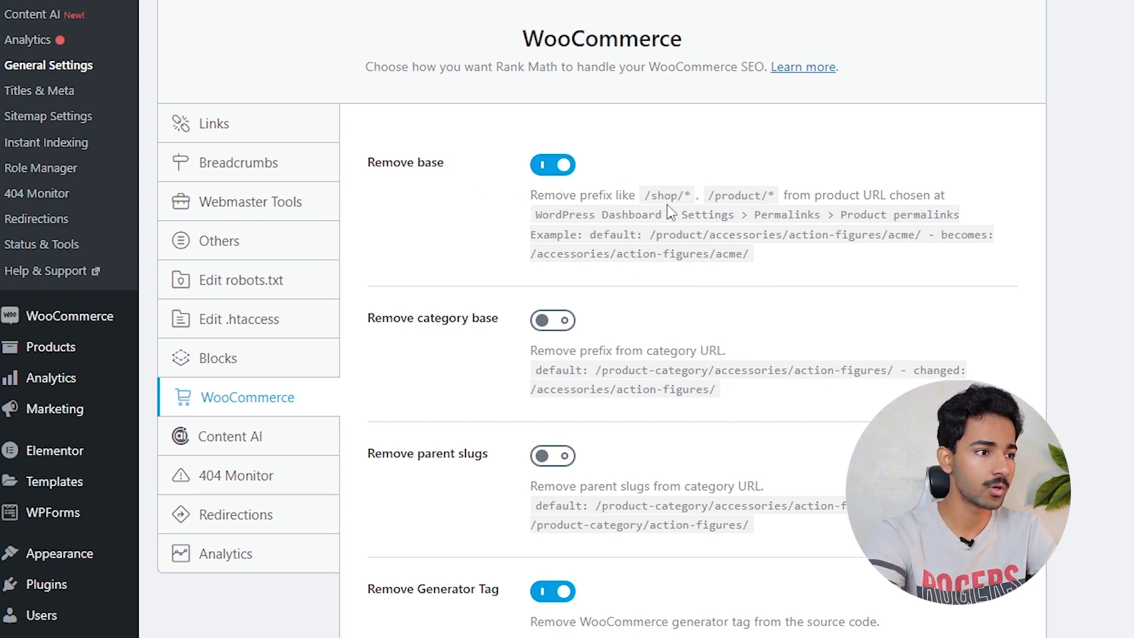
click(551, 164)
scroll(520, 192, down, 5)
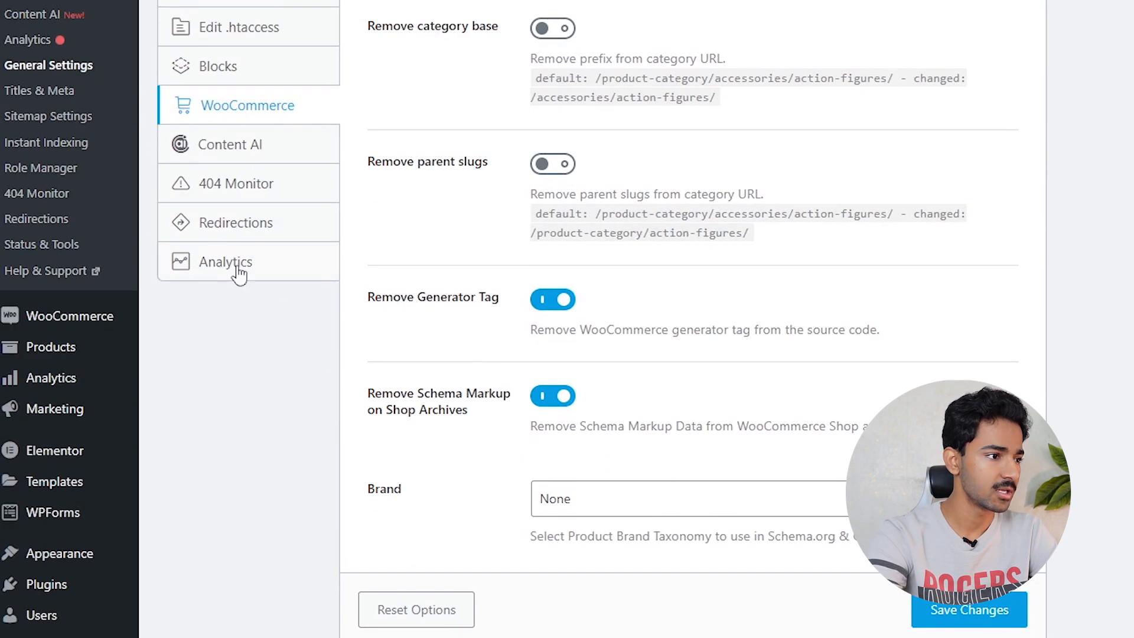
- View the Redirections settings, then go to Titles & Meta Global Meta
click(236, 223)
scroll(88, 266, up, 5)
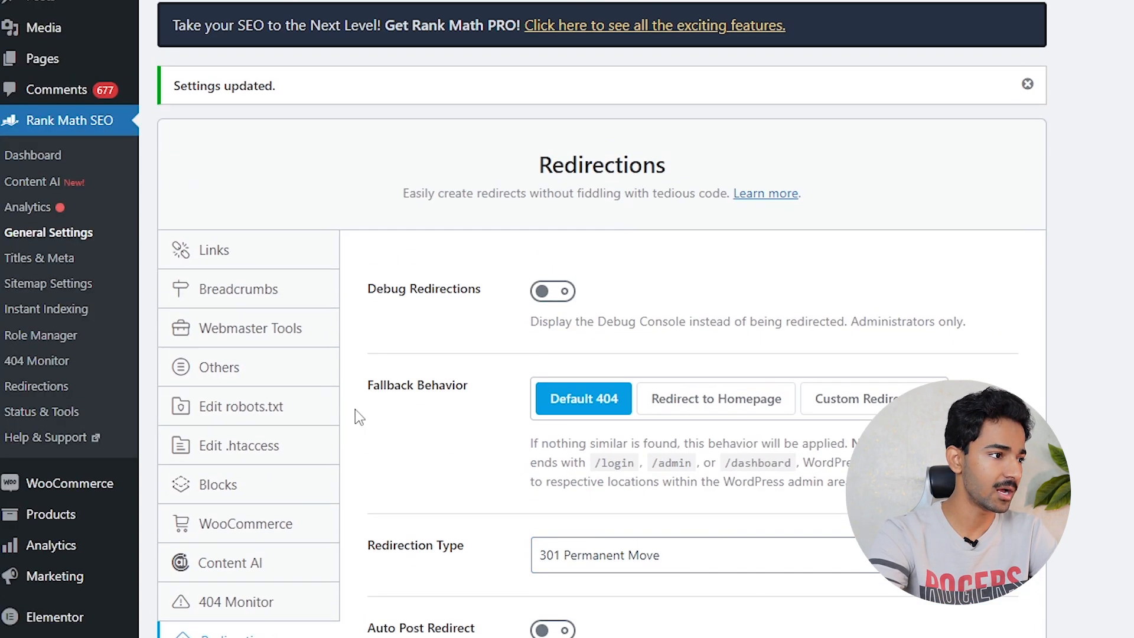
click(39, 266)
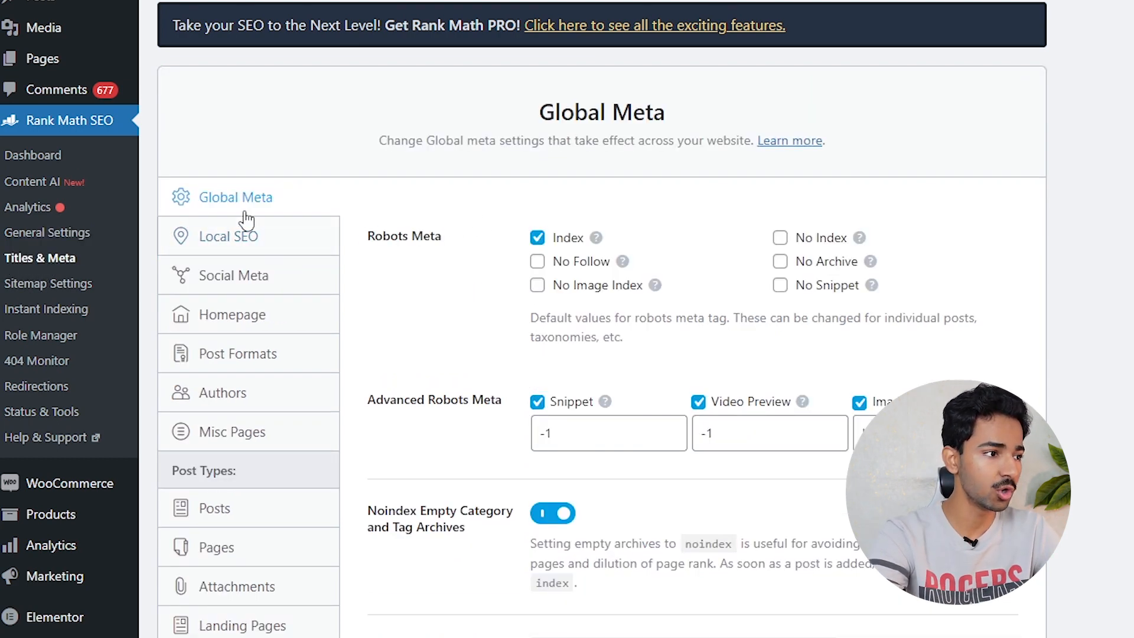
- Keep Index as the robots default and use | as the title separator, checking the preview
click(537, 237)
click(537, 237)
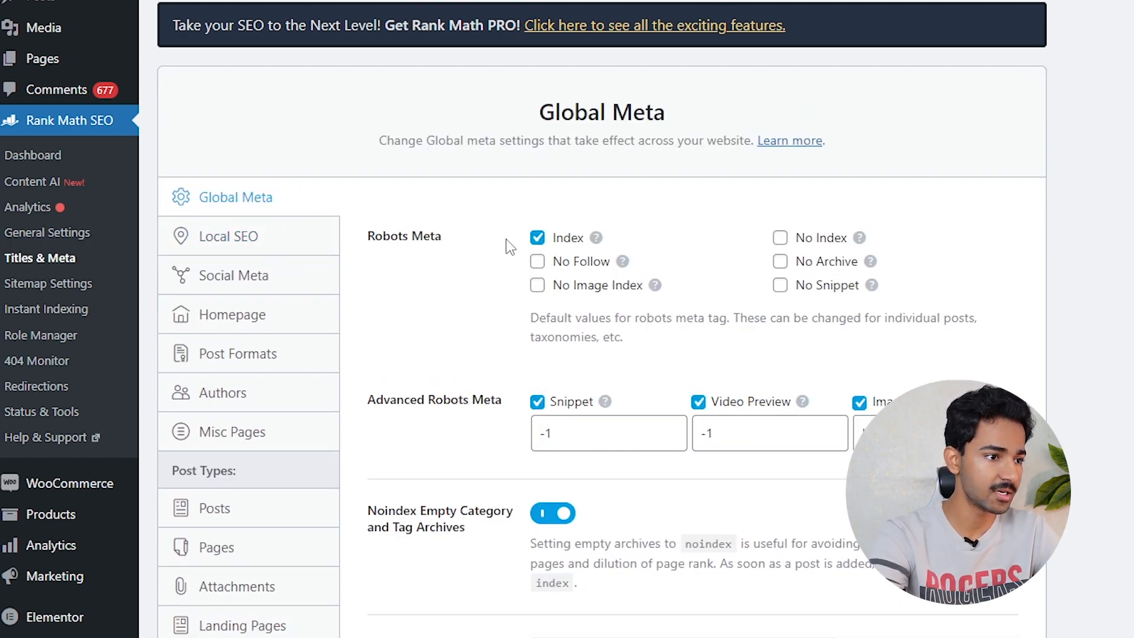
scroll(520, 248, down, 5)
click(716, 385)
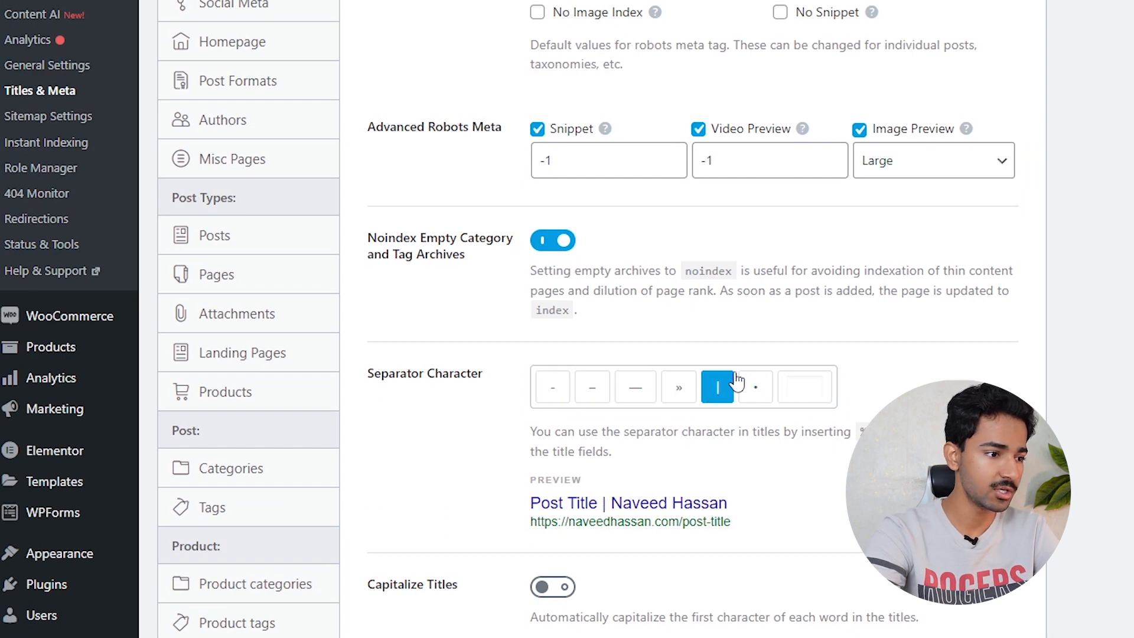
scroll(800, 322, down, 5)
drag(530, 231, 595, 230)
click(599, 231)
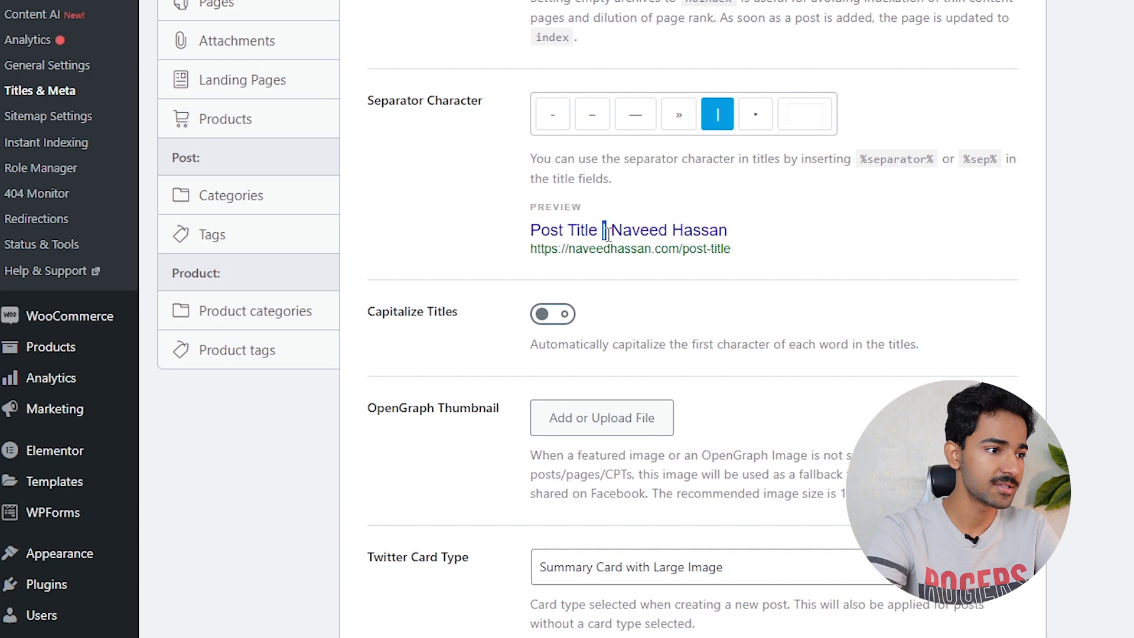
drag(612, 231, 727, 231)
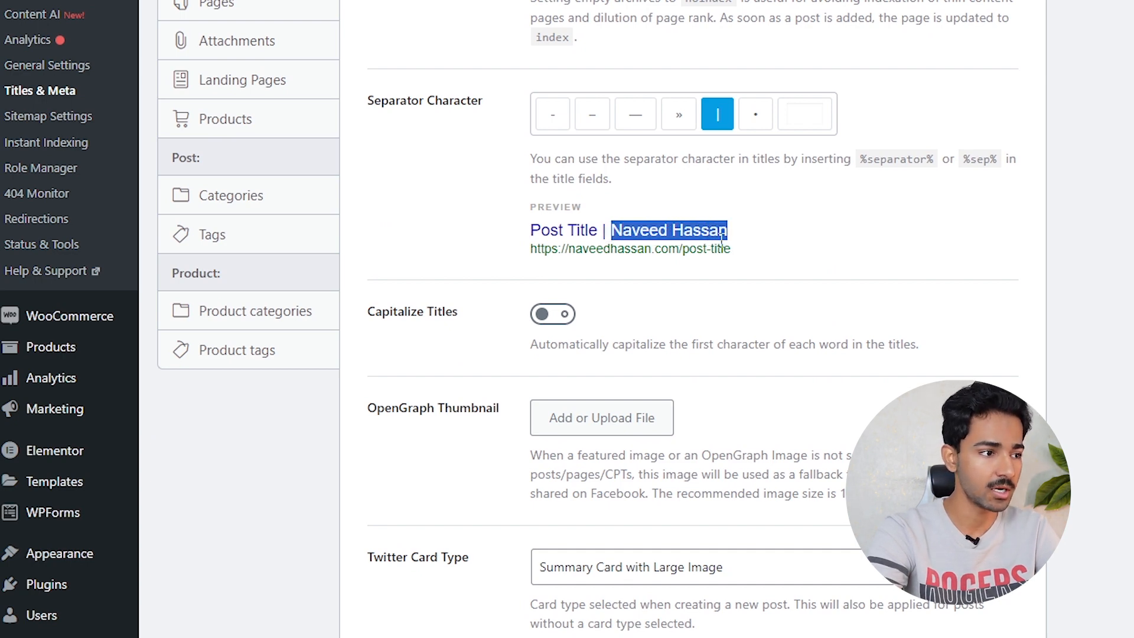
scroll(654, 276, up, 6)
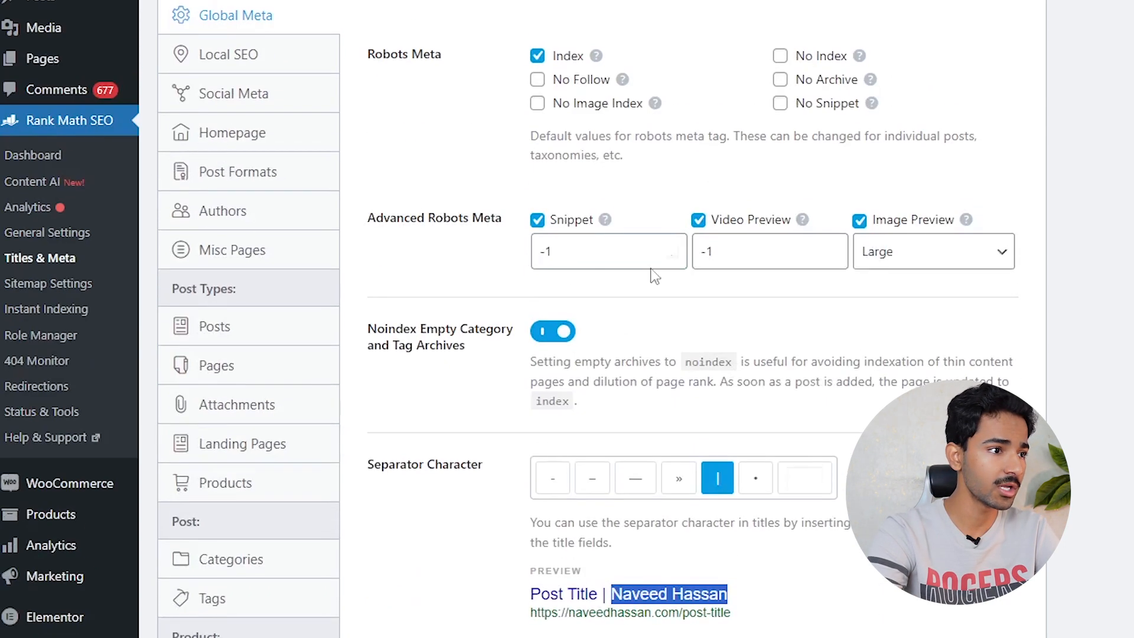
click(271, 62)
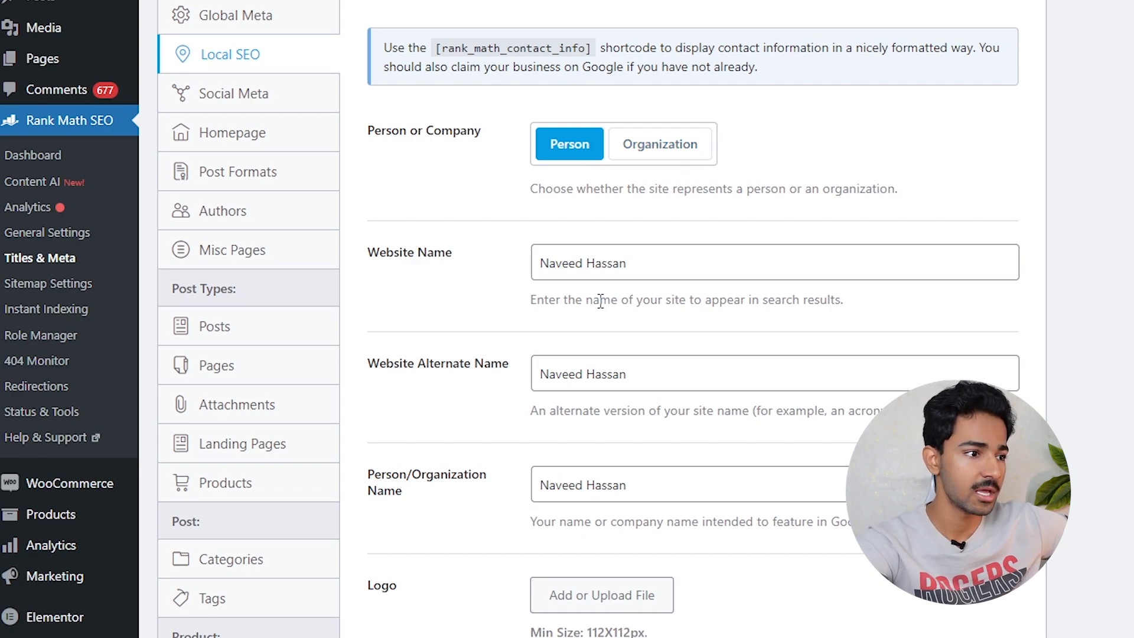
- Review the Local SEO website name, then move to Social Meta
triple_click(651, 263)
scroll(577, 261, down, 5)
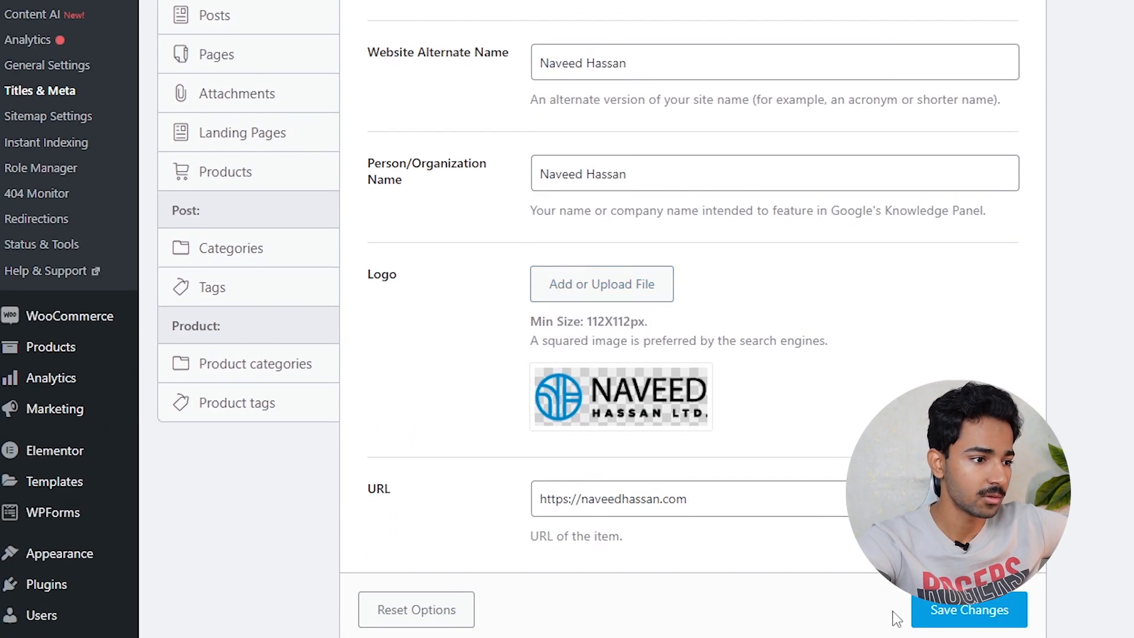
scroll(715, 356, up, 7)
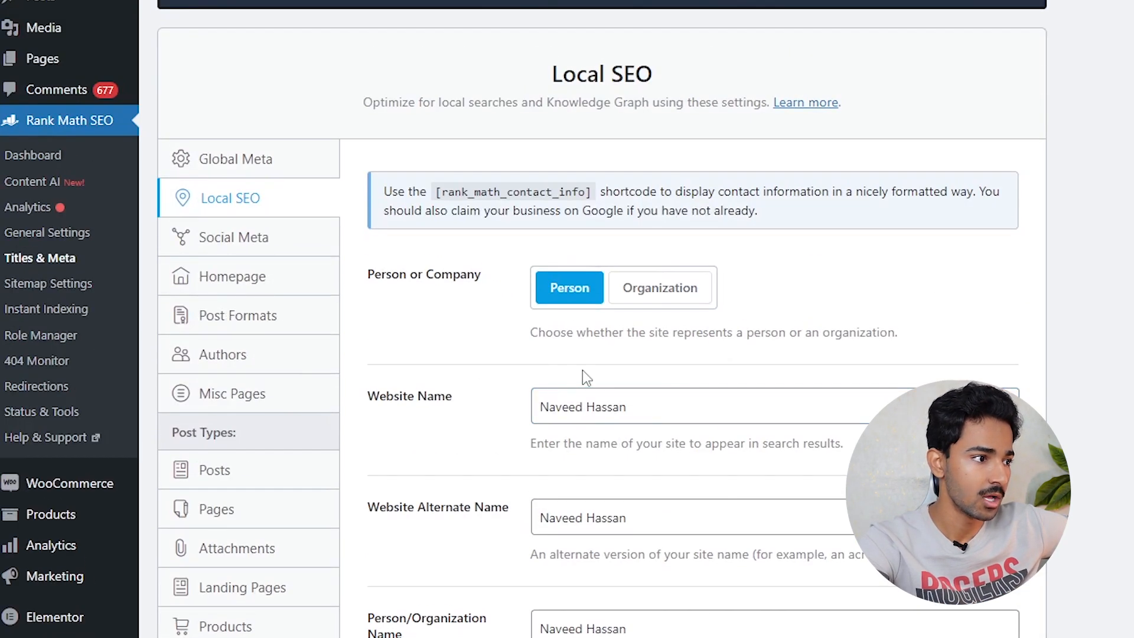
click(261, 243)
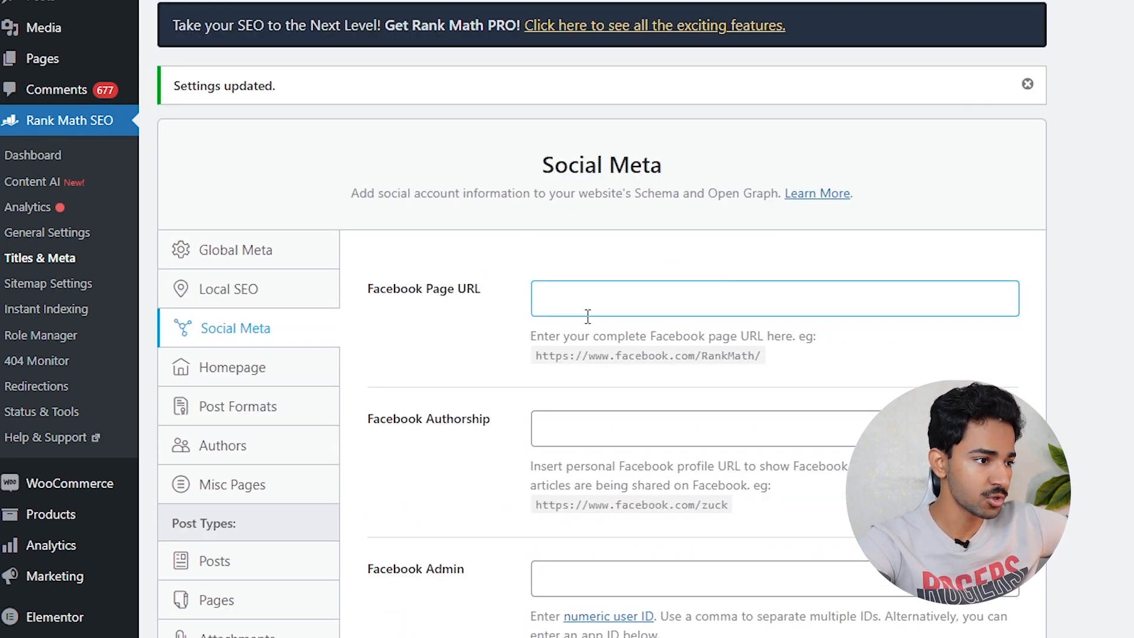
- Leave the Facebook Page URL, App and Secret fields empty
click(589, 297)
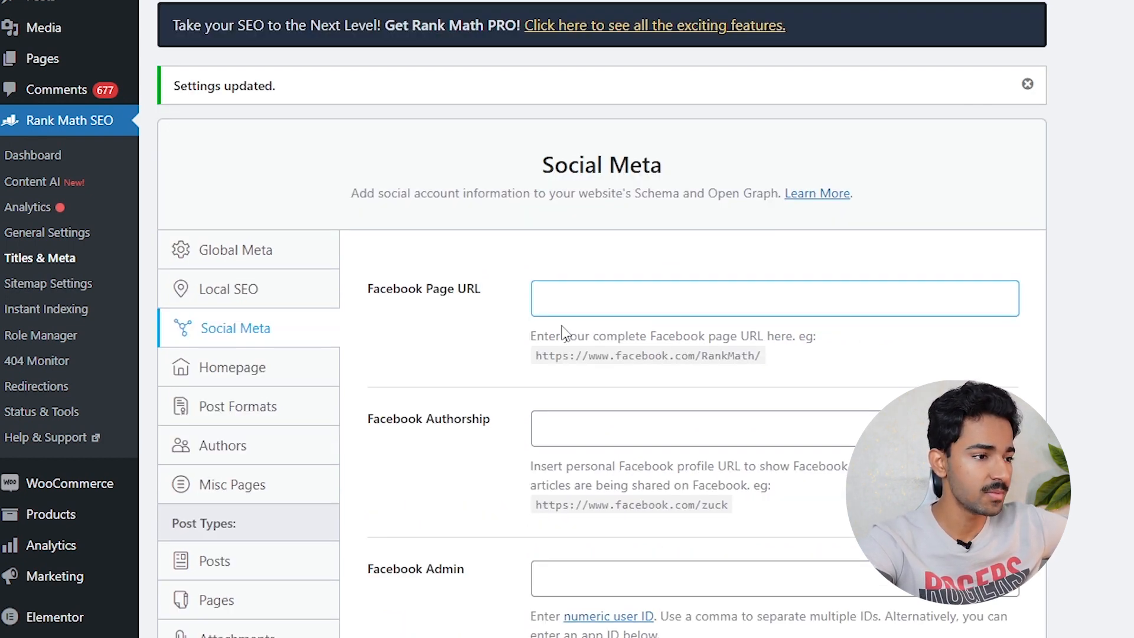
scroll(583, 334, down, 6)
scroll(647, 393, up, 5)
click(561, 203)
scroll(600, 344, down, 2)
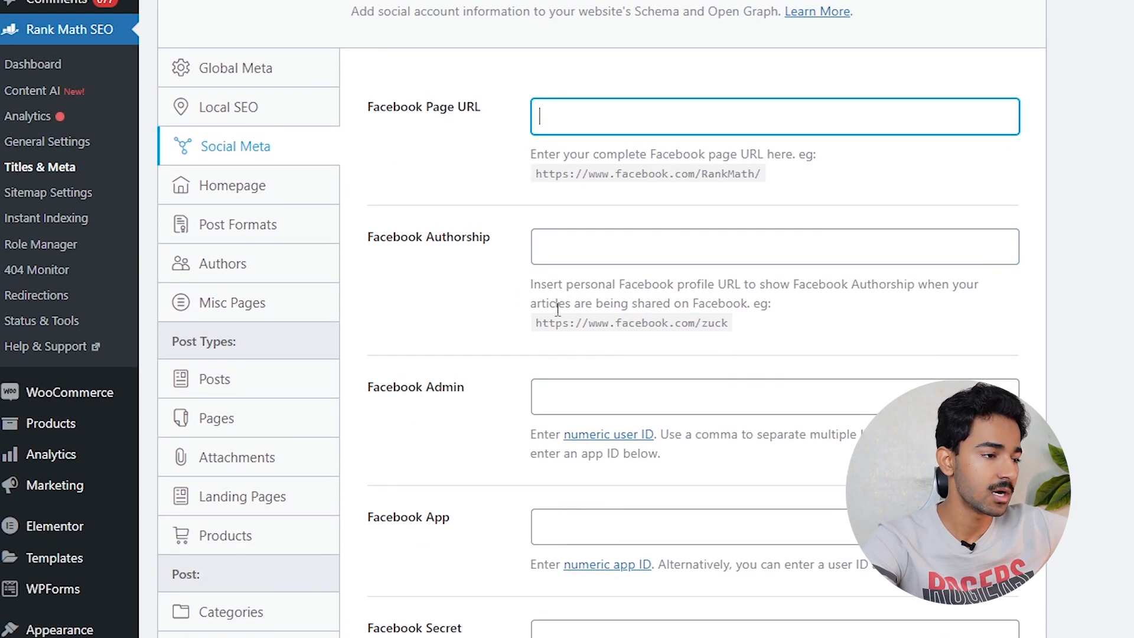
scroll(501, 434, down, 4)
click(603, 242)
click(597, 380)
- Leave Twitter Username empty, save Social Meta, and go to Homepage settings
scroll(509, 410, down, 3)
click(595, 306)
click(988, 613)
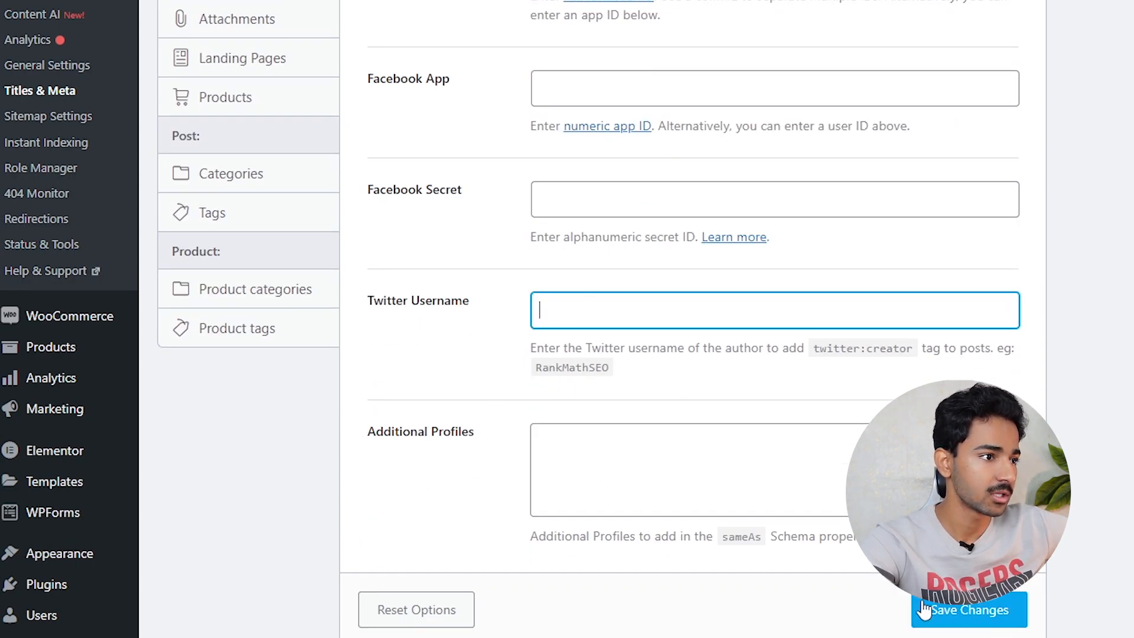
scroll(569, 348, up, 3)
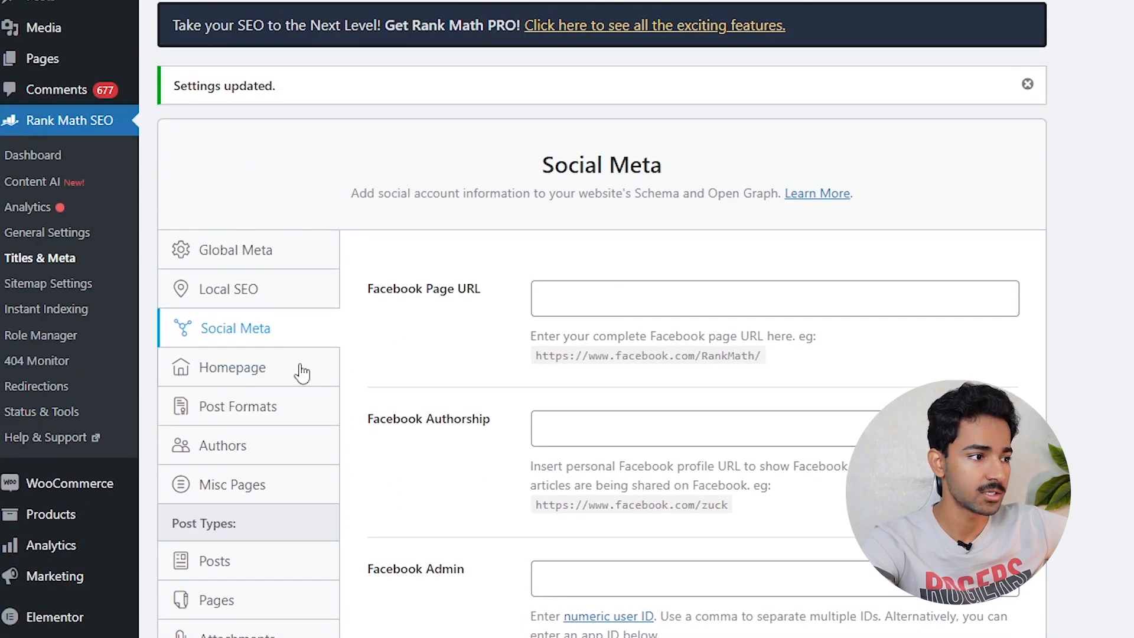
click(301, 373)
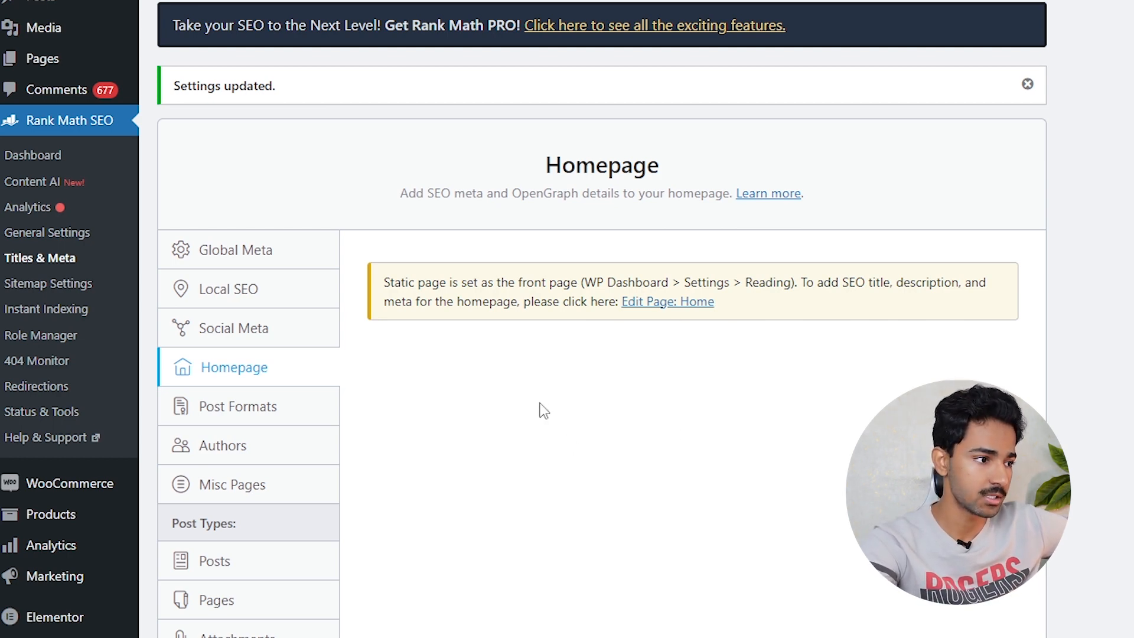
- In Post Formats, remove %sep% %sitename% so the archive title is just %term%
click(204, 414)
scroll(646, 232, down, 3)
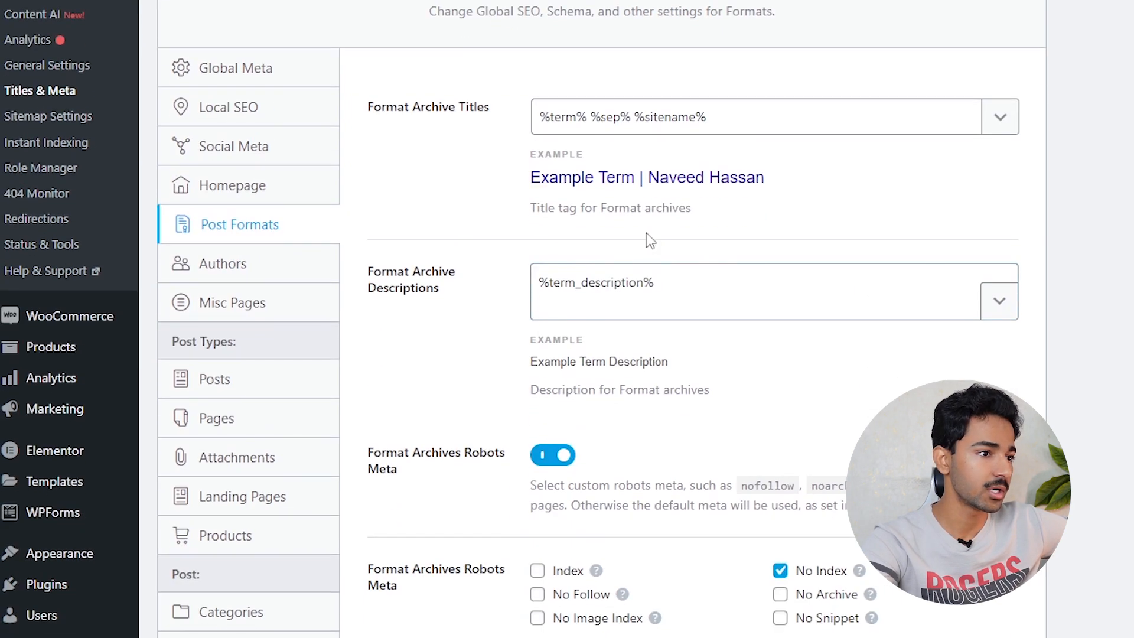
drag(644, 179, 769, 184)
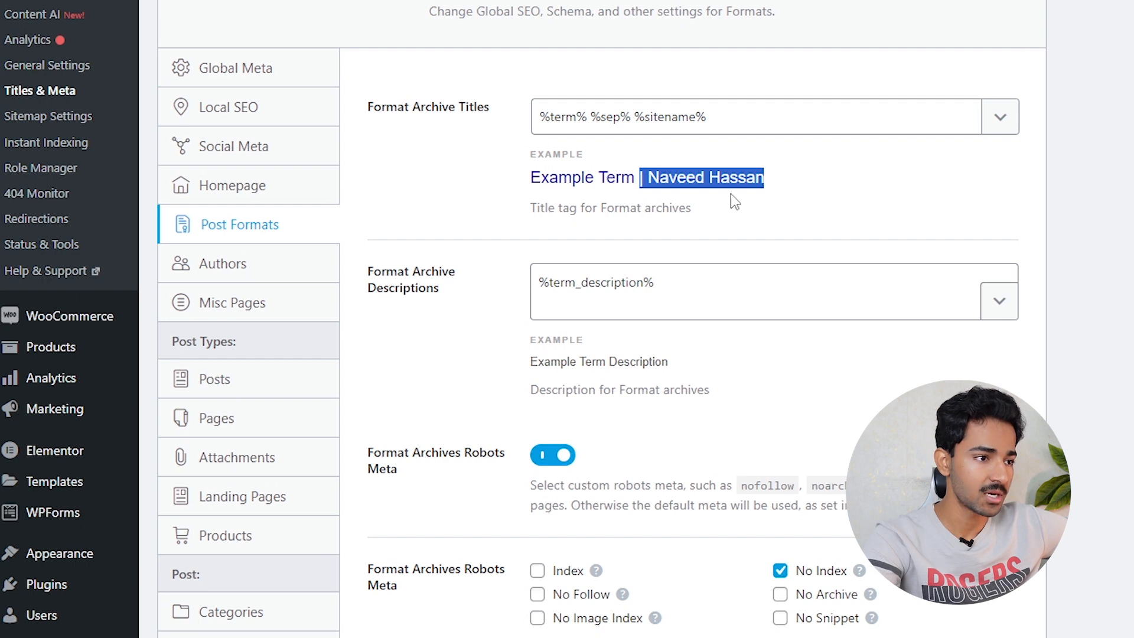
drag(764, 116, 589, 118)
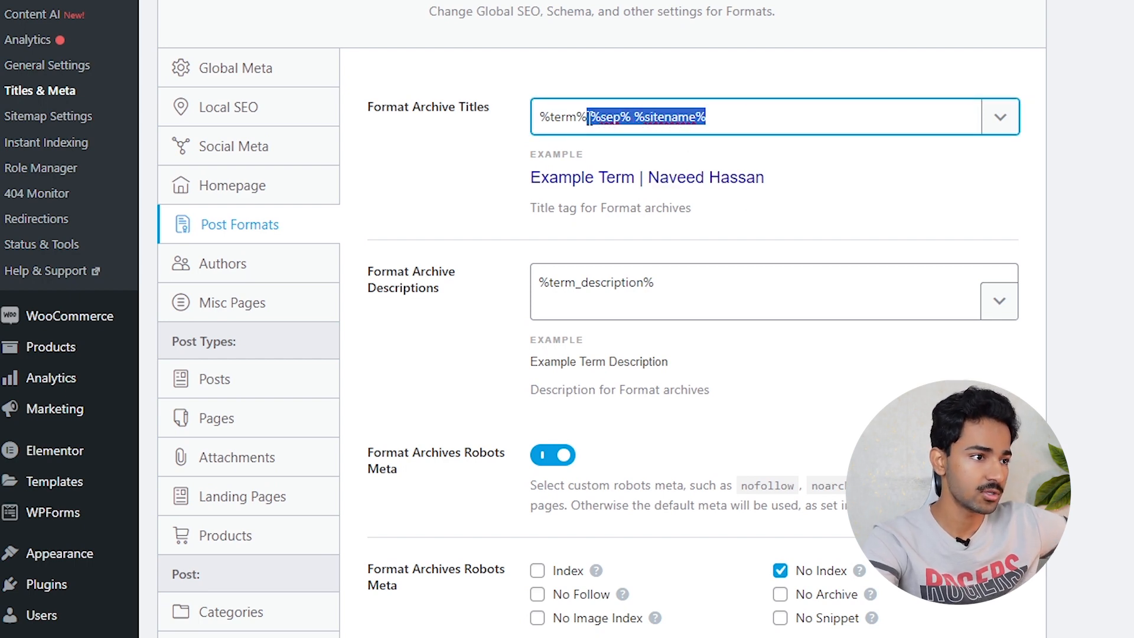
drag(600, 127, 593, 127)
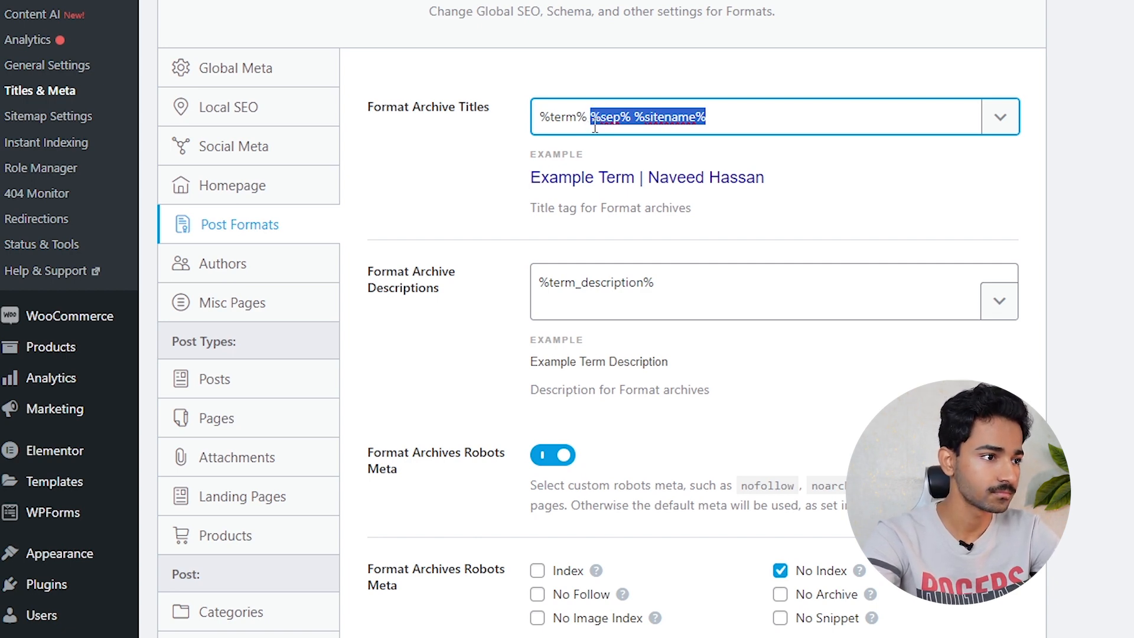
key(BackSpace)
- Clear the %term_description% description, set format archives to Index, and save
drag(732, 293, 539, 282)
key(BackSpace)
scroll(539, 278, down, 5)
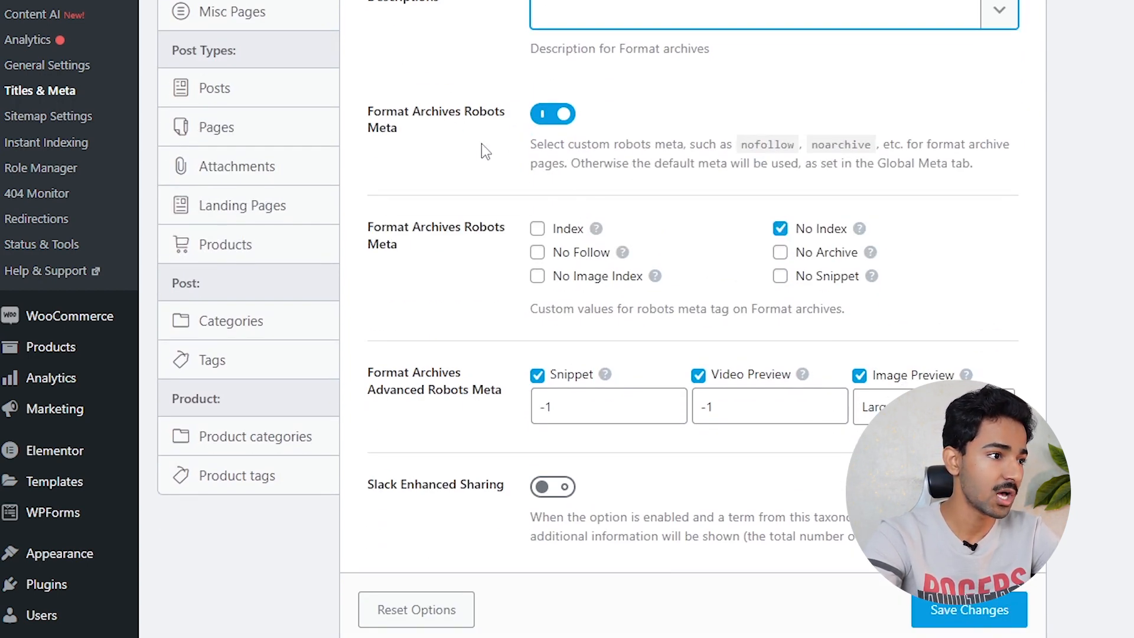
scroll(481, 144, up, 3)
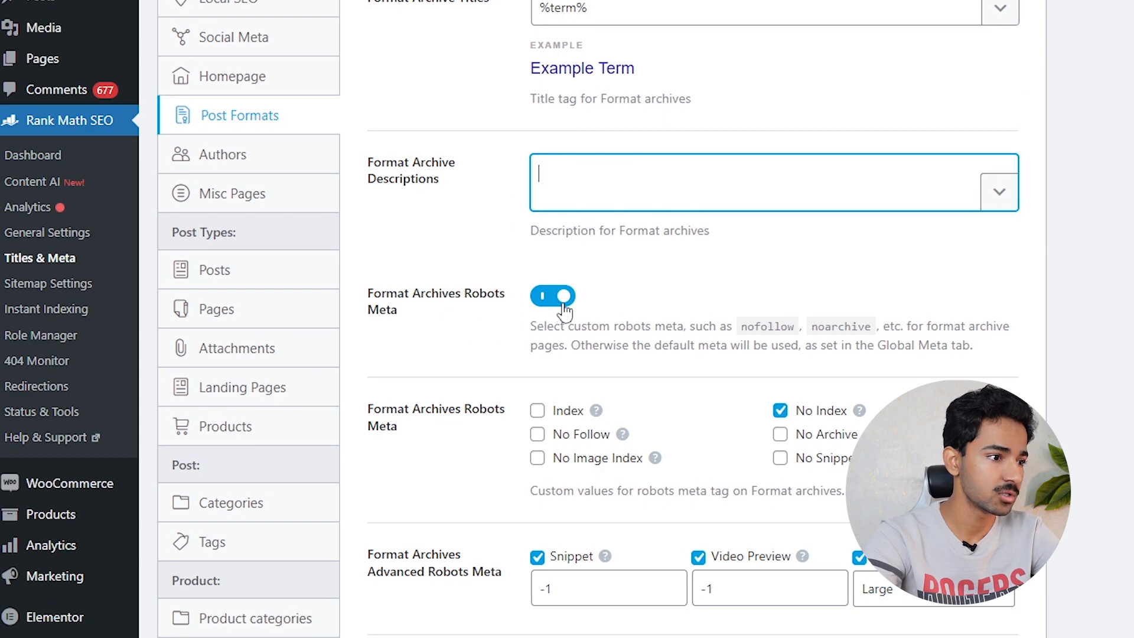
click(567, 419)
scroll(668, 413, down, 3)
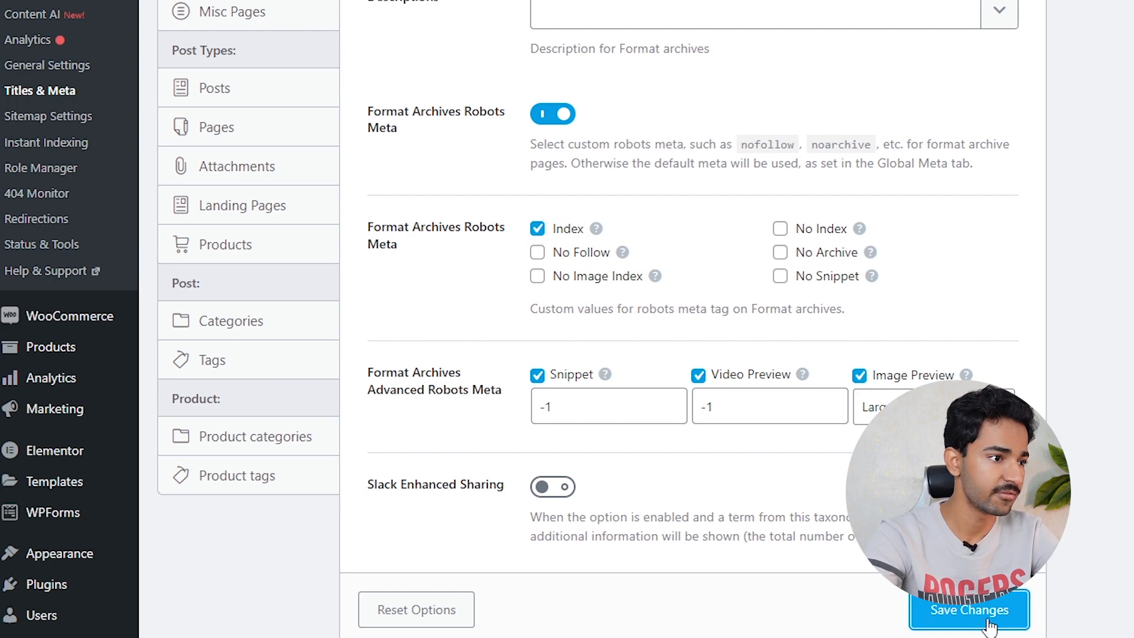
click(969, 609)
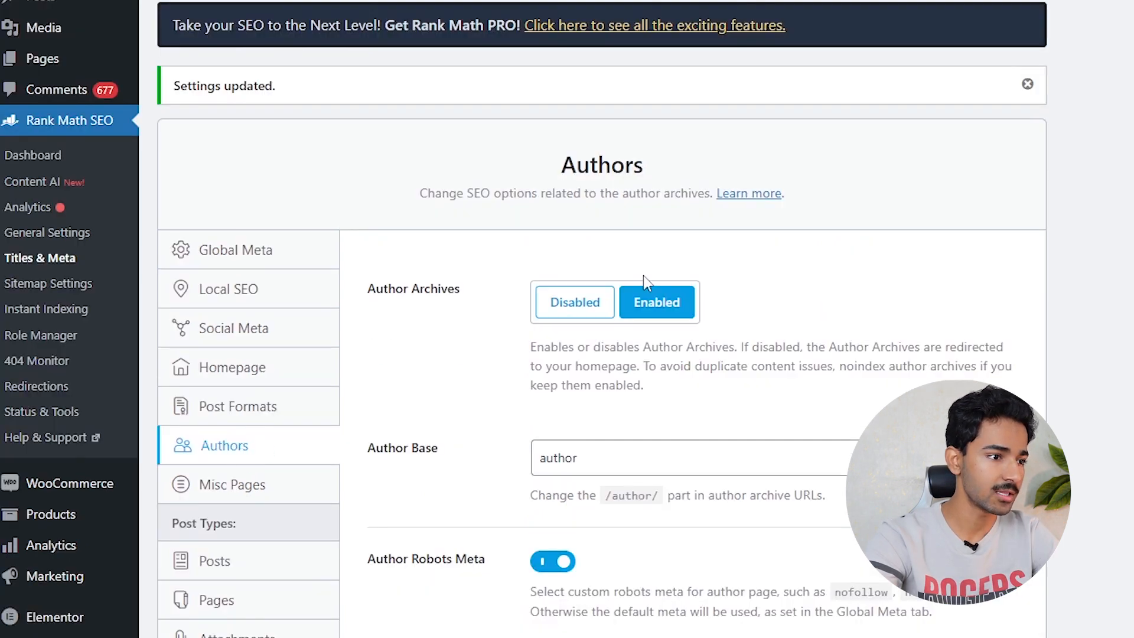
- Save the author archive settings with No Index left checked
scroll(681, 312, down, 8)
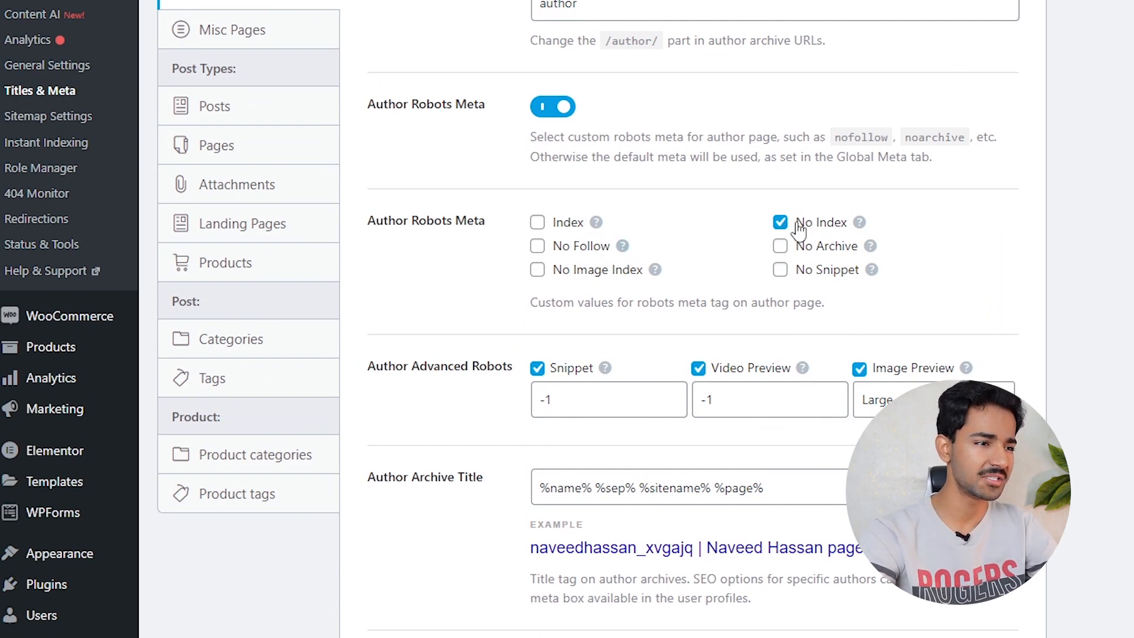
scroll(732, 254, down, 7)
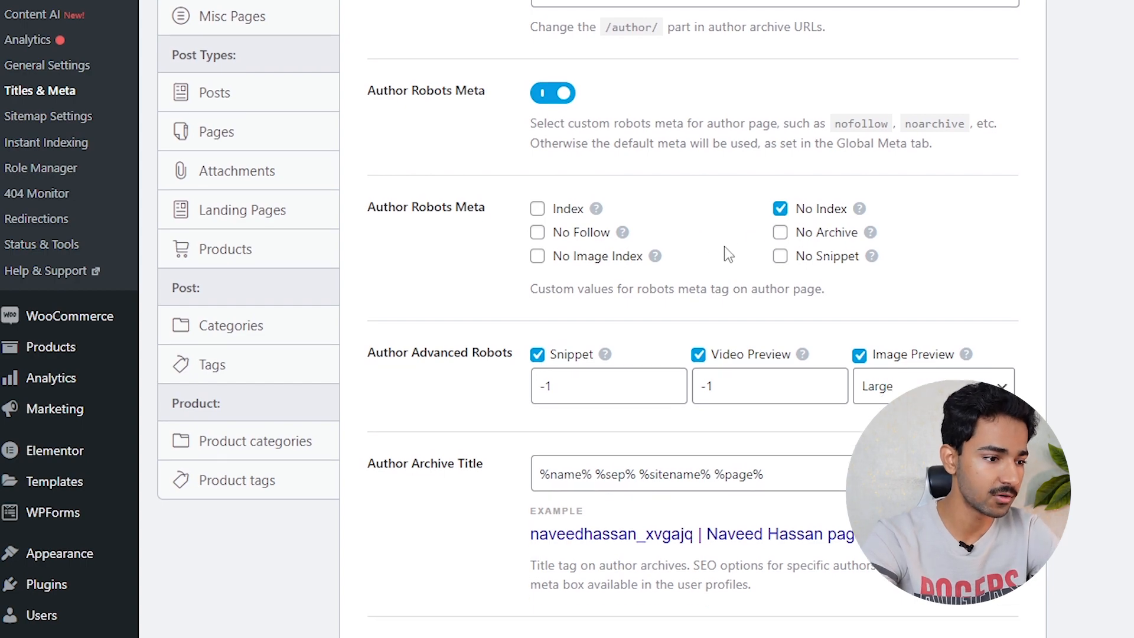
click(954, 615)
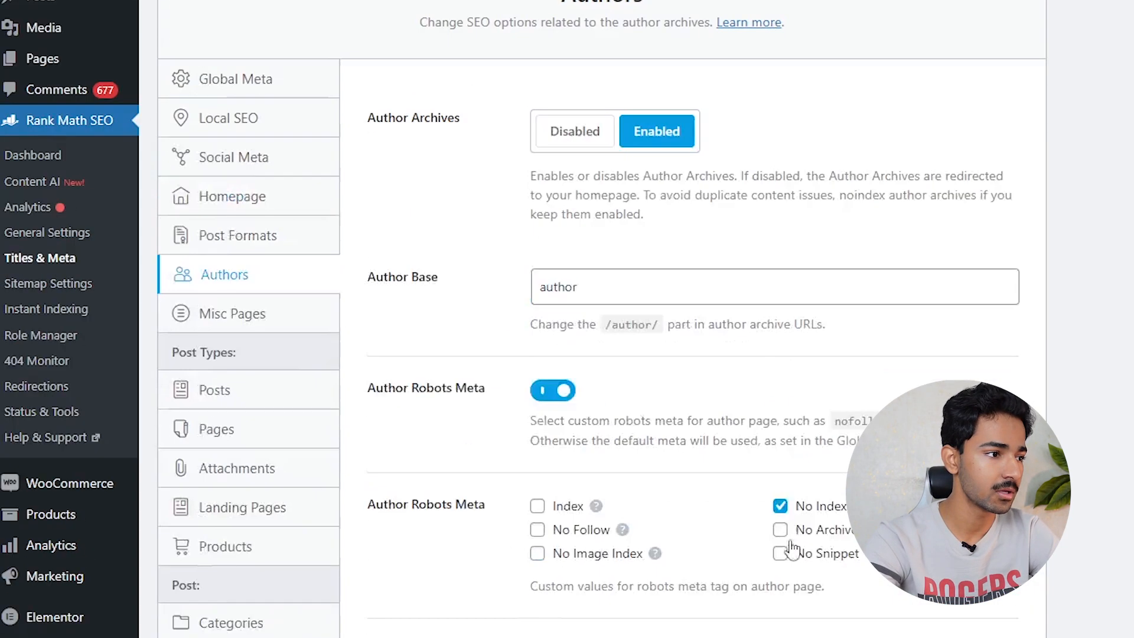
- Look over the Misc Pages settings, including Noindex Search Results and Noindex Subpages
click(242, 316)
scroll(650, 177, down, 7)
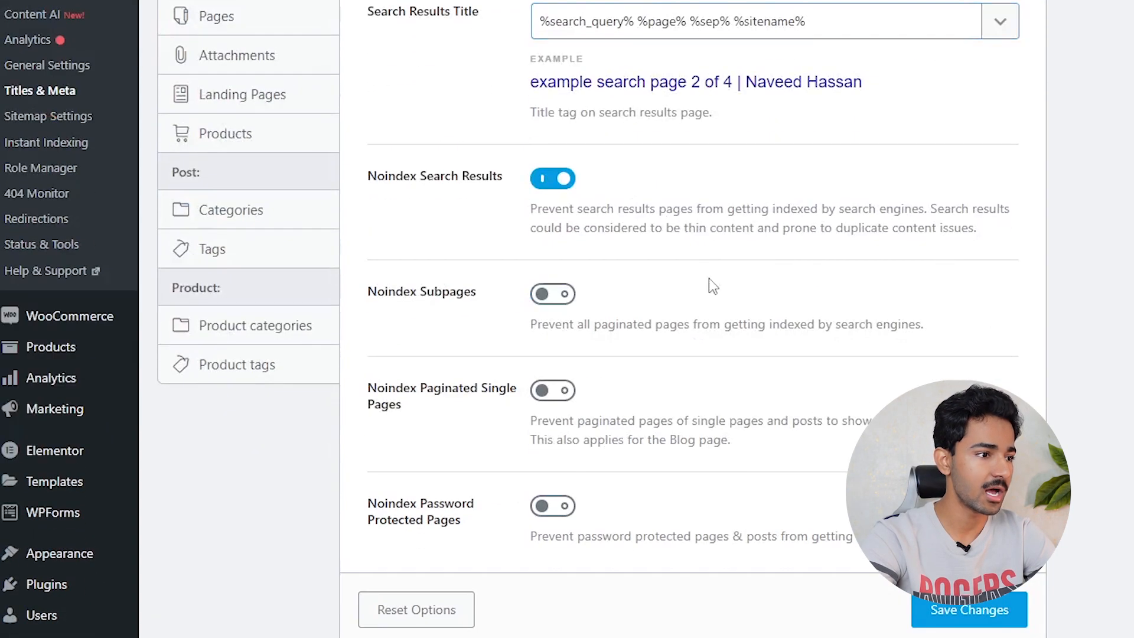
scroll(703, 272, up, 9)
- Trim the single post title to %title% and clear the %excerpt% post description
click(239, 563)
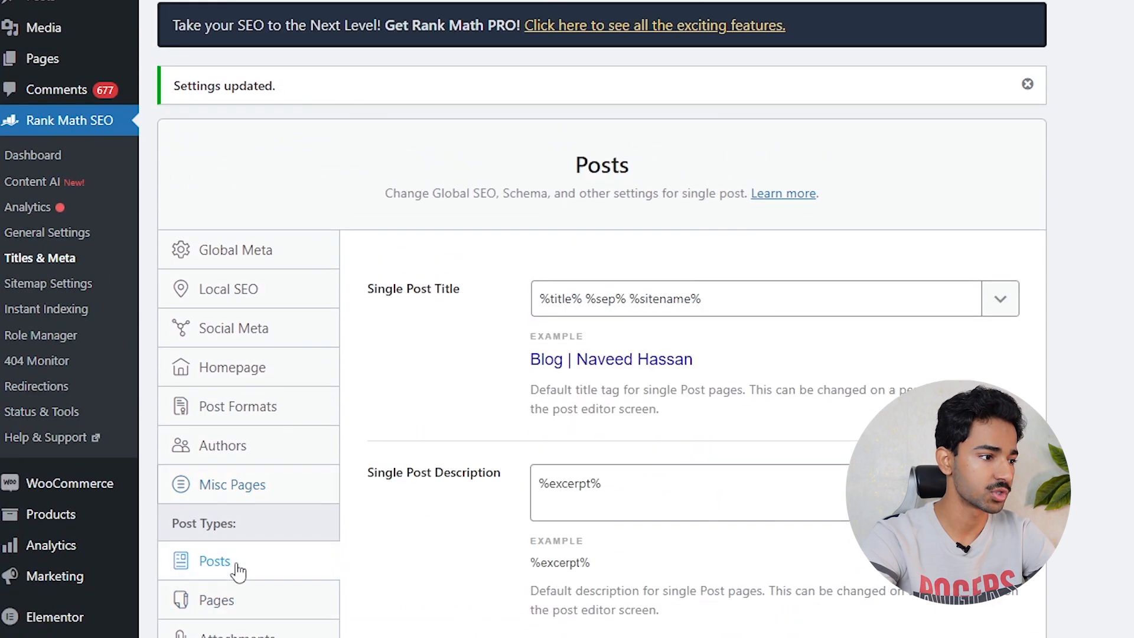
scroll(355, 473, down, 3)
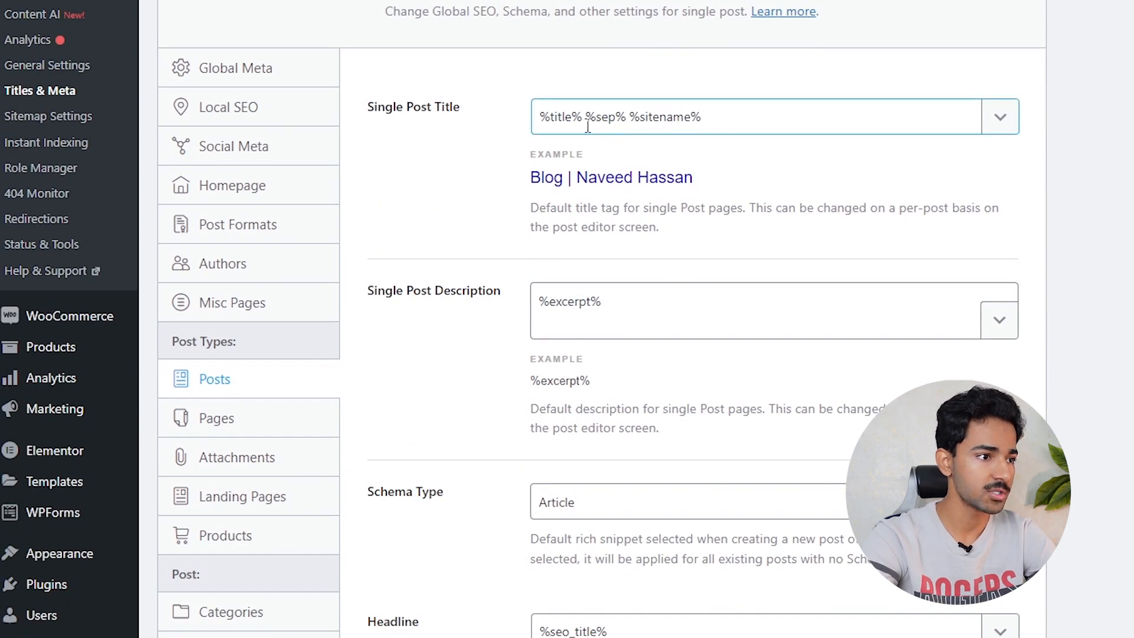
drag(396, 118, 466, 117)
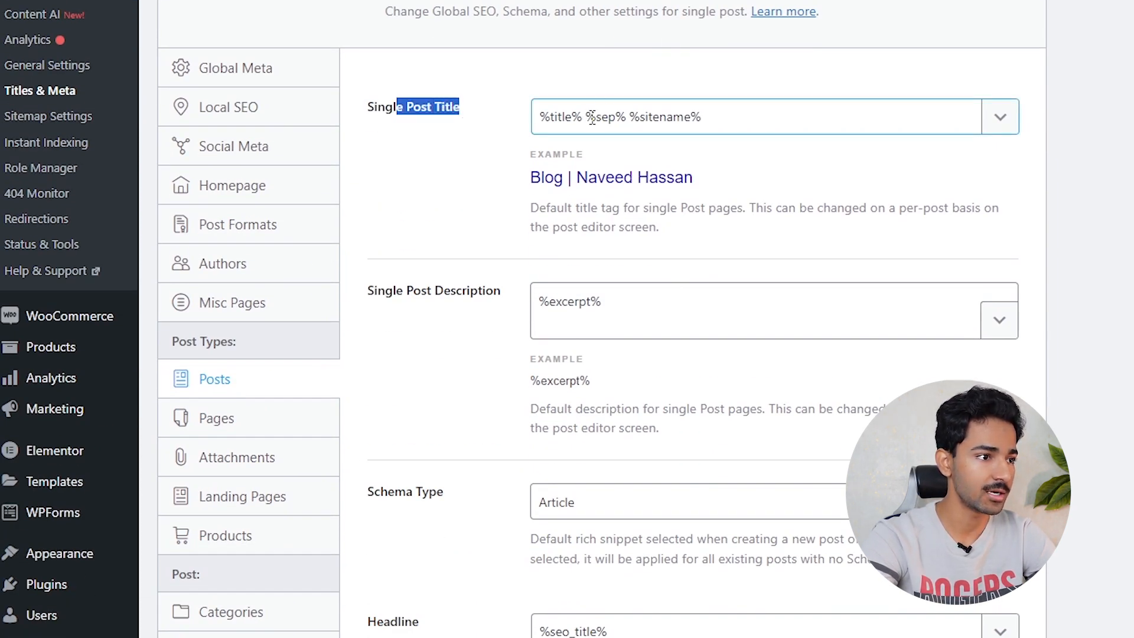
drag(586, 118, 718, 114)
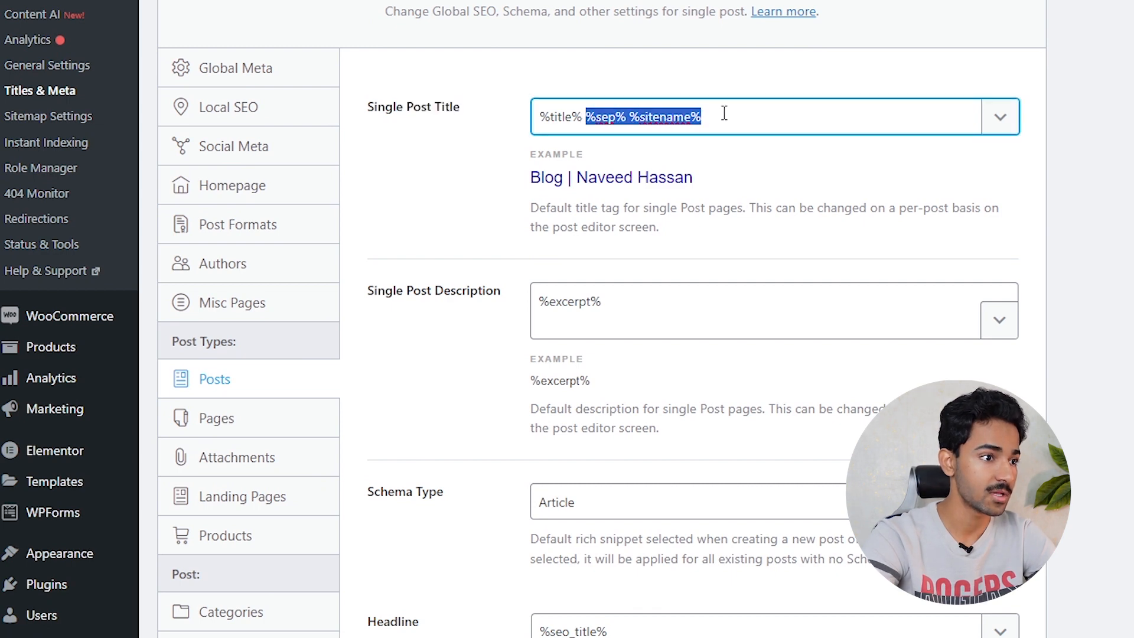
key(BackSpace)
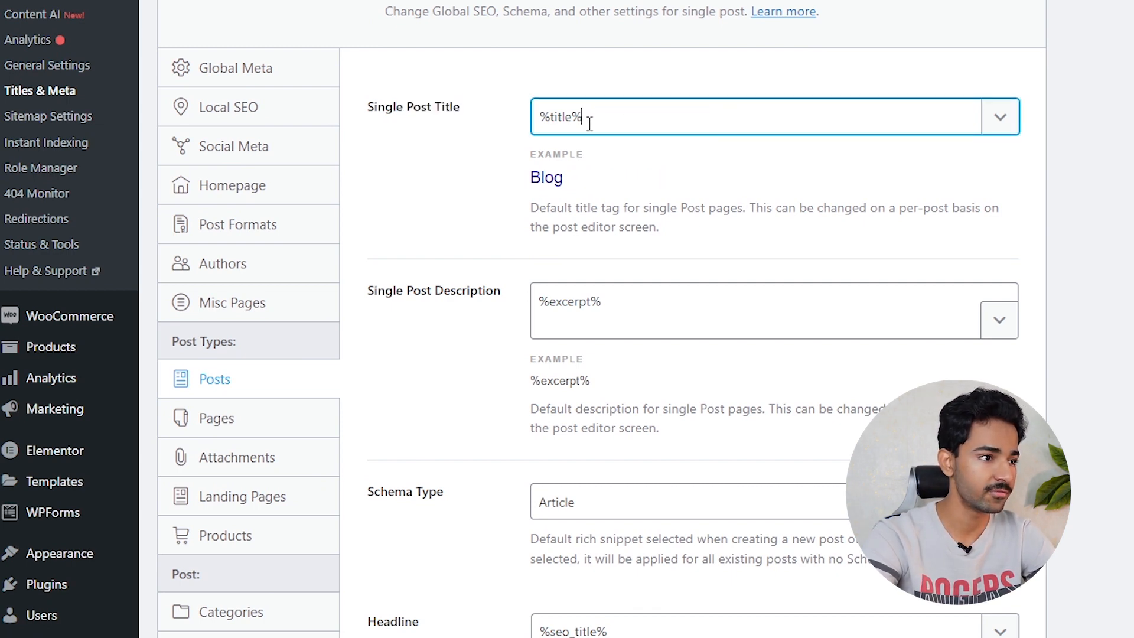
key(ctrl+a)
scroll(575, 204, down, 3)
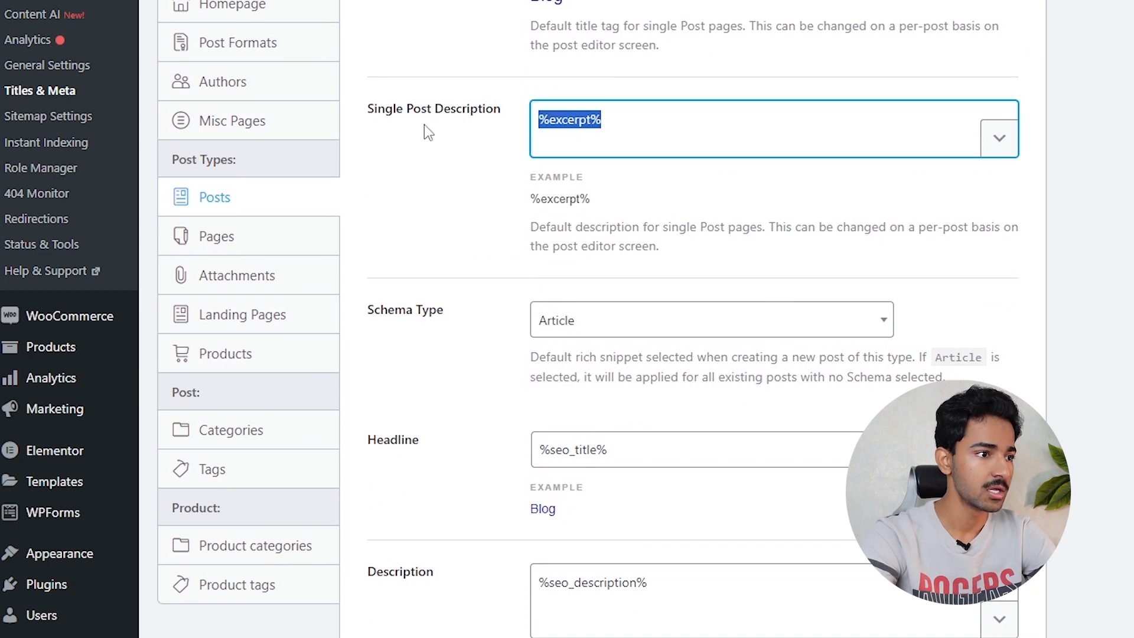
key(ctrl+a)
key(BackSpace)
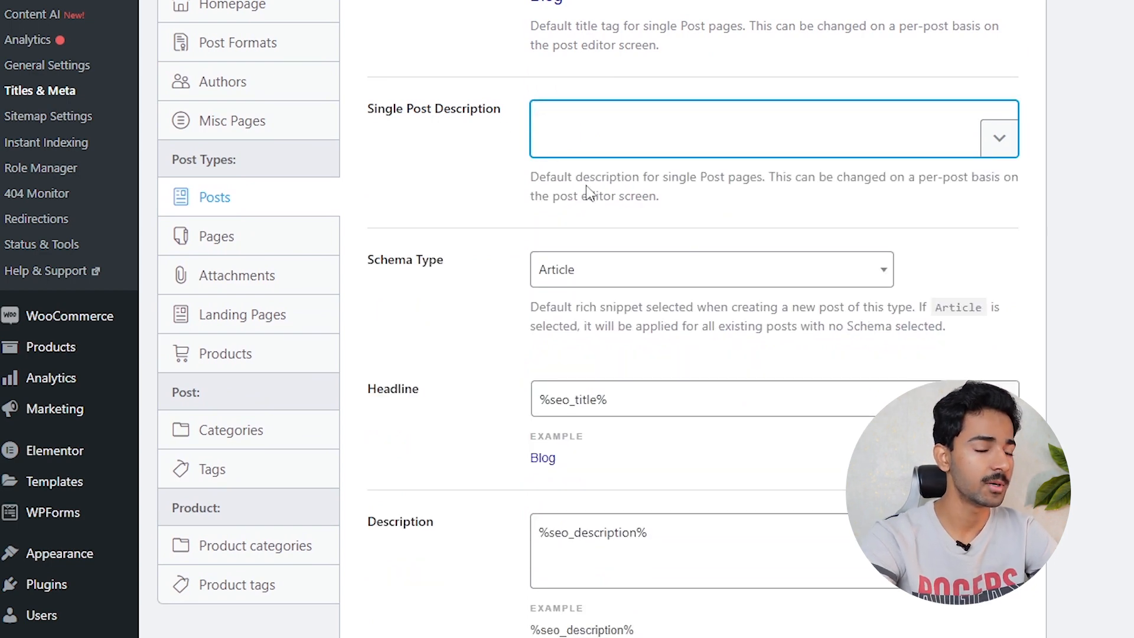
- Switch on Post Robots Meta with Index checked and save the Posts settings
click(613, 276)
scroll(583, 232, down, 5)
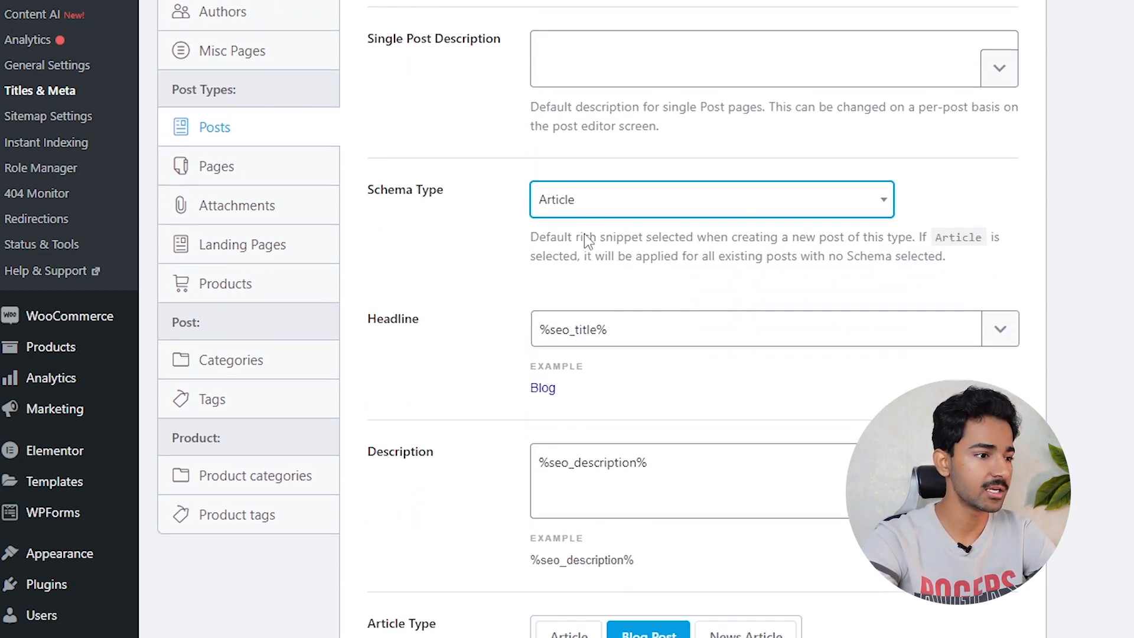
scroll(775, 226, down, 3)
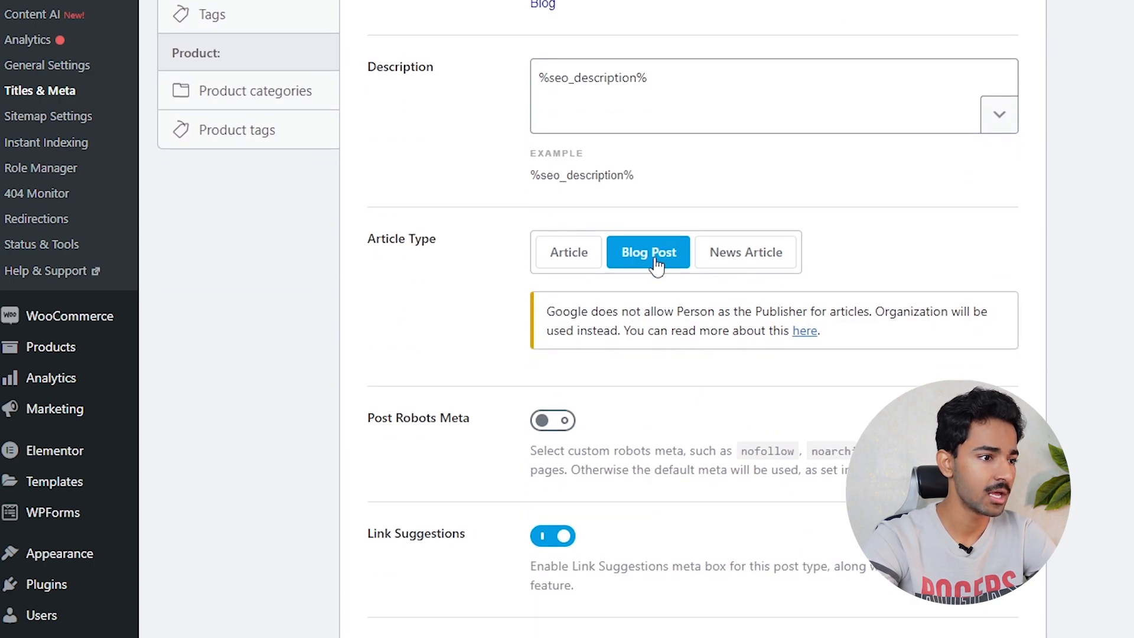
scroll(657, 265, down, 5)
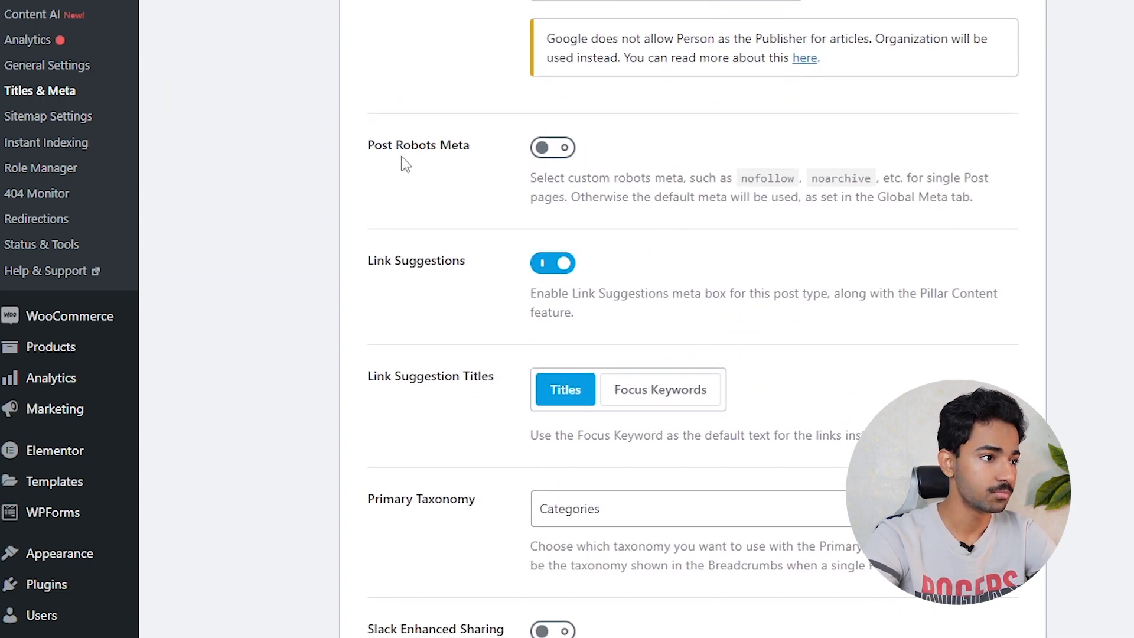
click(565, 154)
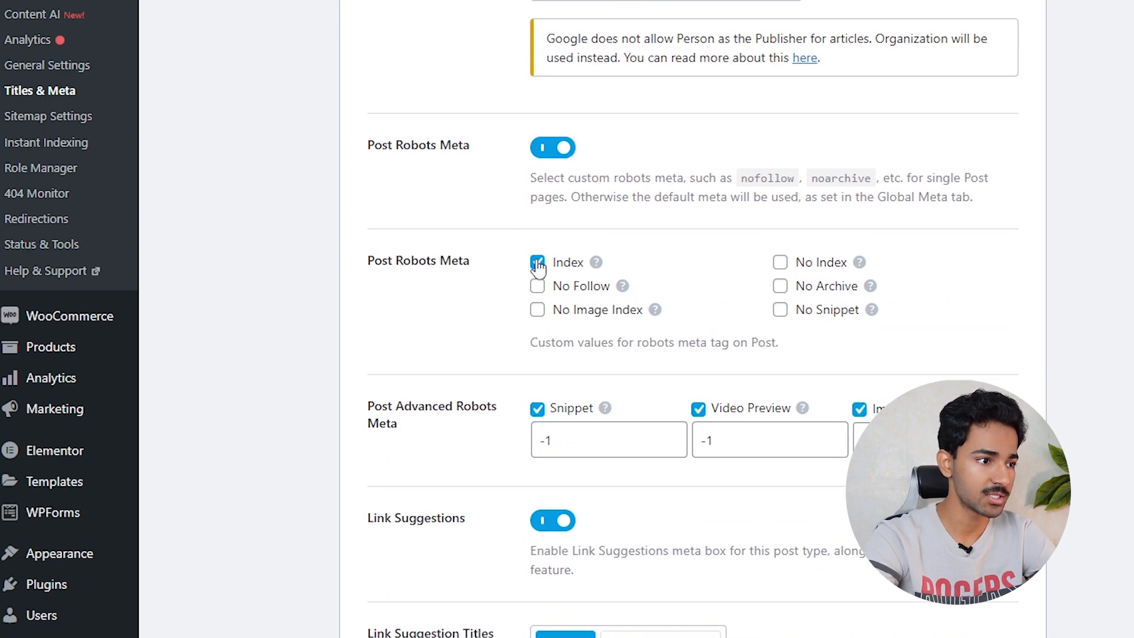
scroll(675, 248, down, 12)
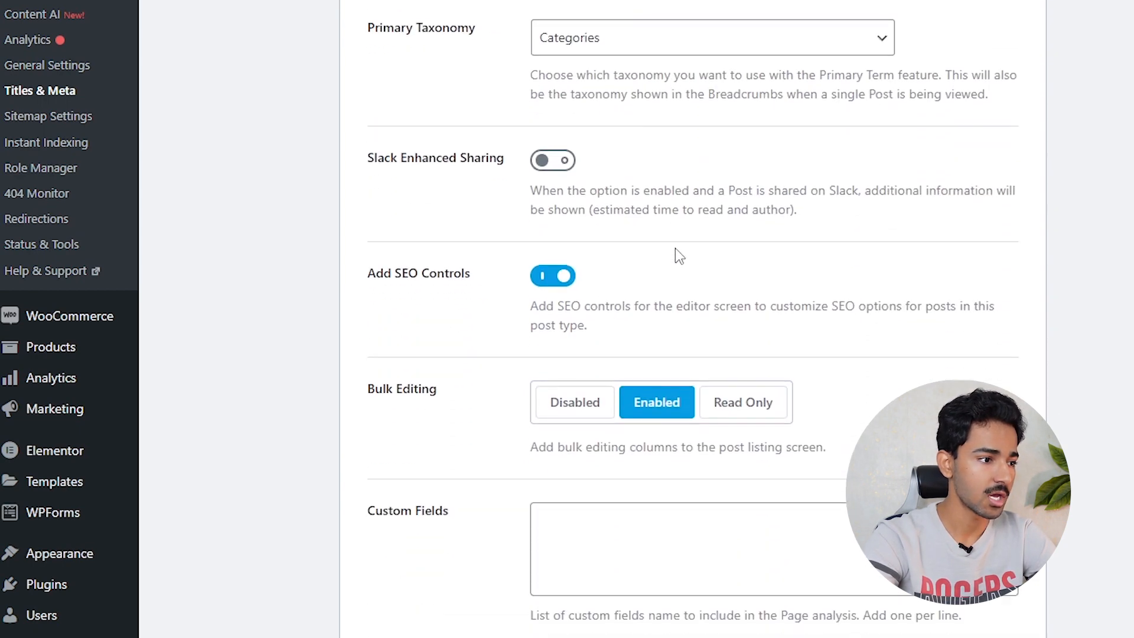
scroll(675, 248, down, 2)
scroll(519, 341, up, 4)
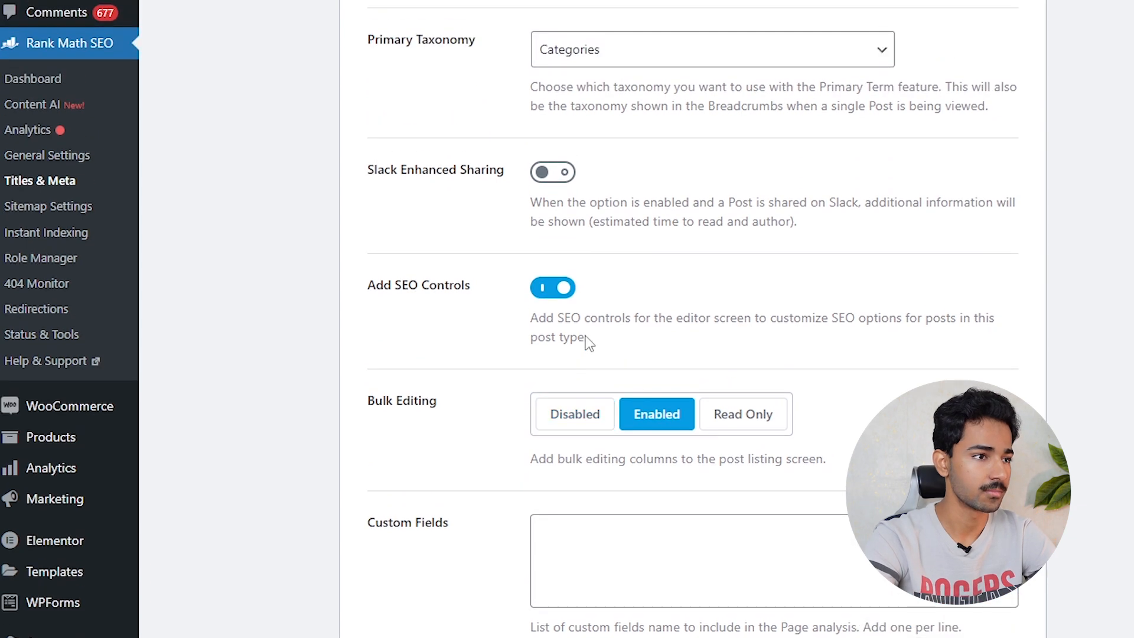
click(271, 330)
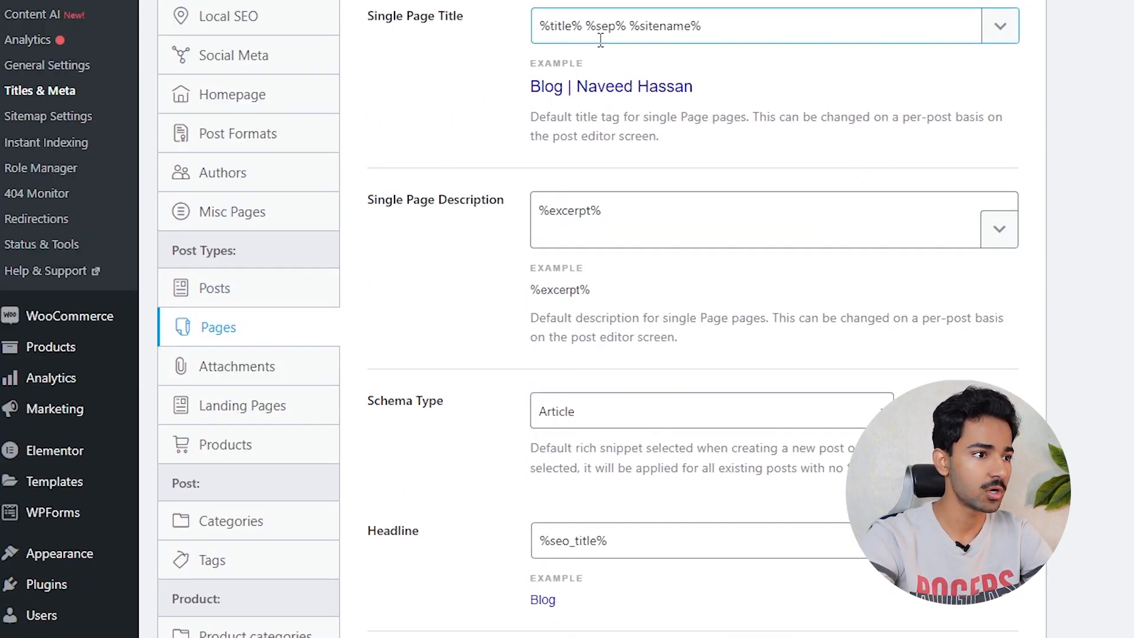
- Review the page title and keep Article as the page Schema Type
drag(721, 34, 630, 27)
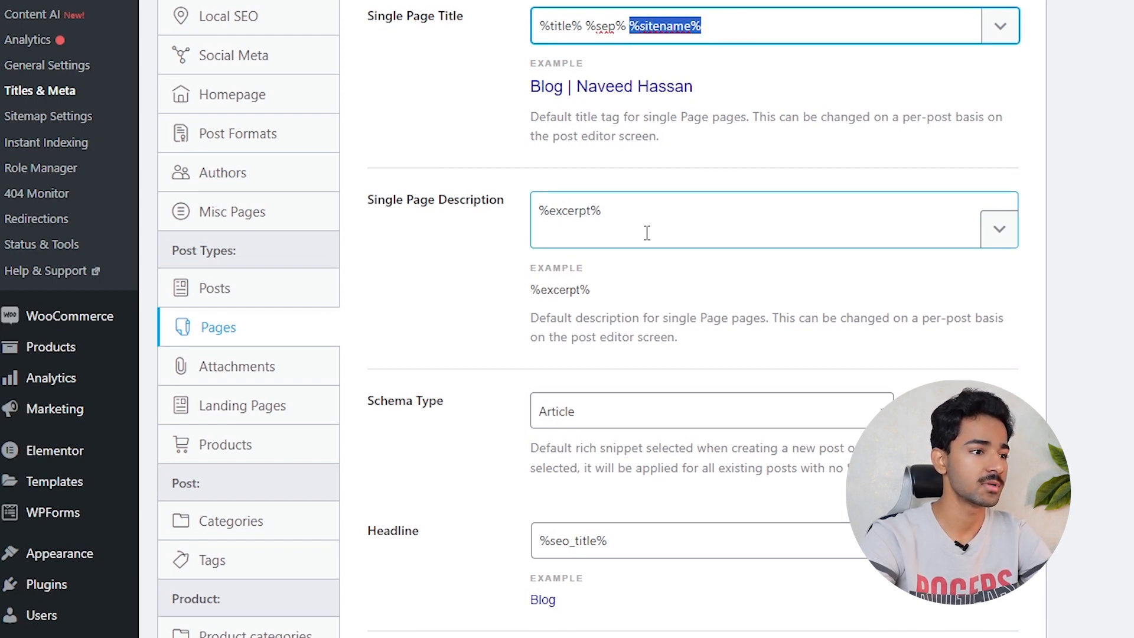
scroll(636, 250, down, 5)
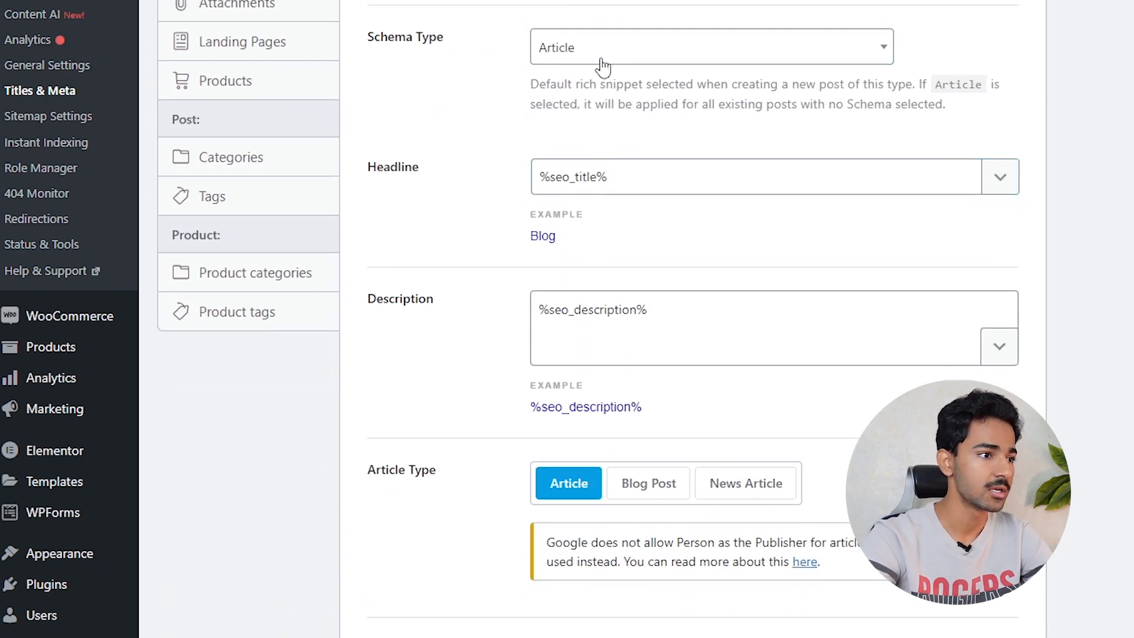
click(596, 59)
click(472, 81)
scroll(675, 131, down, 3)
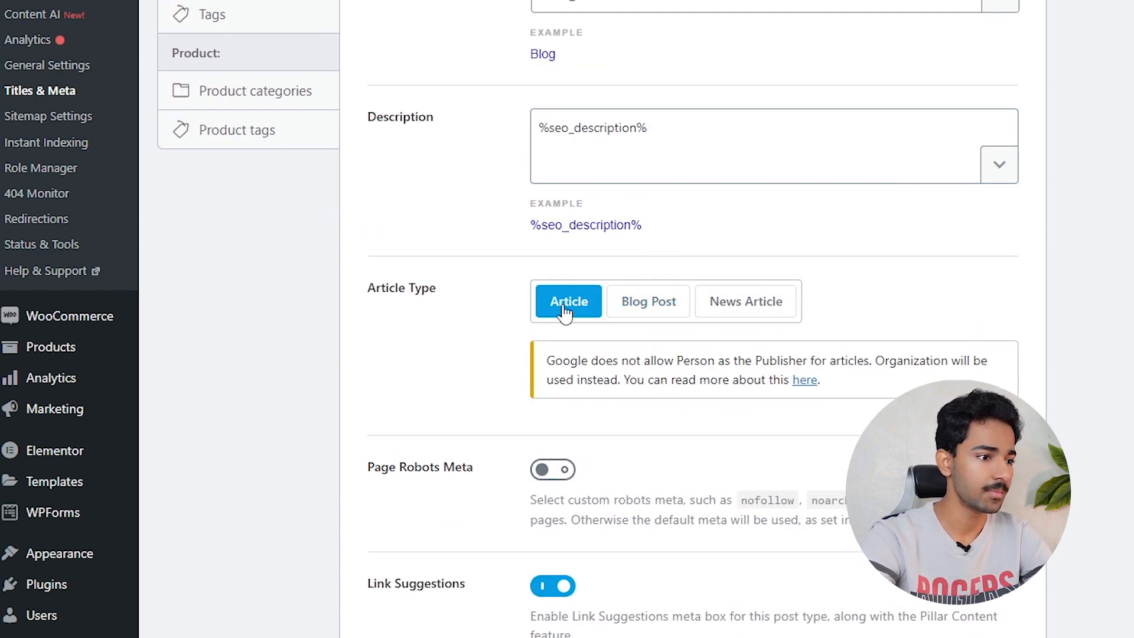
scroll(550, 319, down, 2)
scroll(542, 326, down, 2)
- Switch on Page Robots Meta, leaving Index ticked
drag(406, 196, 502, 198)
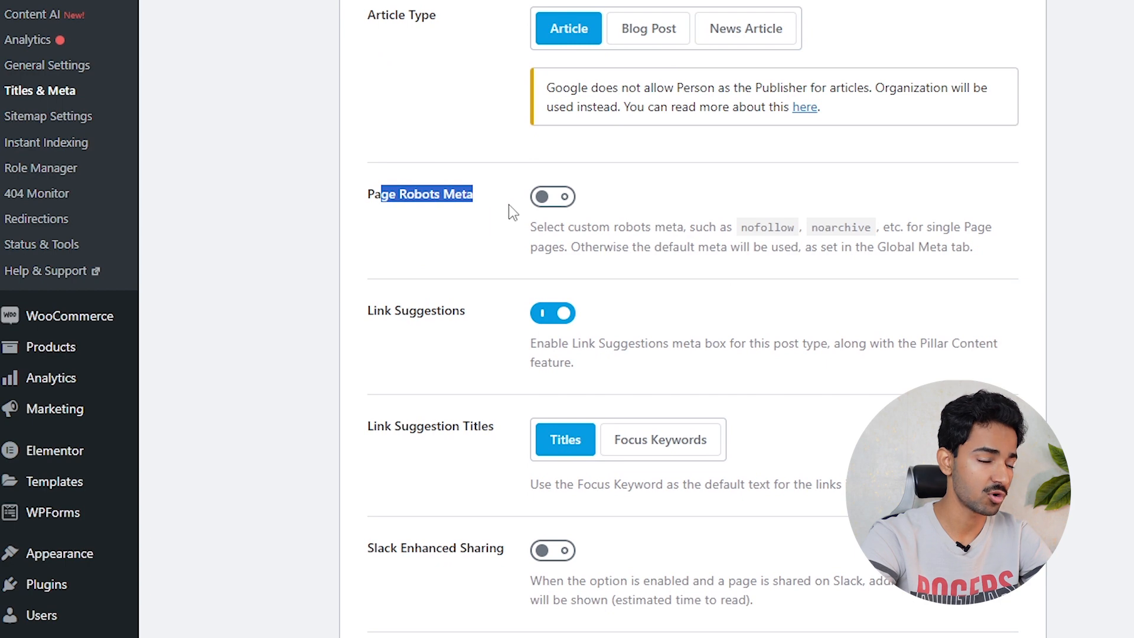
click(536, 200)
scroll(539, 195, down, 3)
click(537, 131)
click(538, 131)
scroll(654, 95, down, 9)
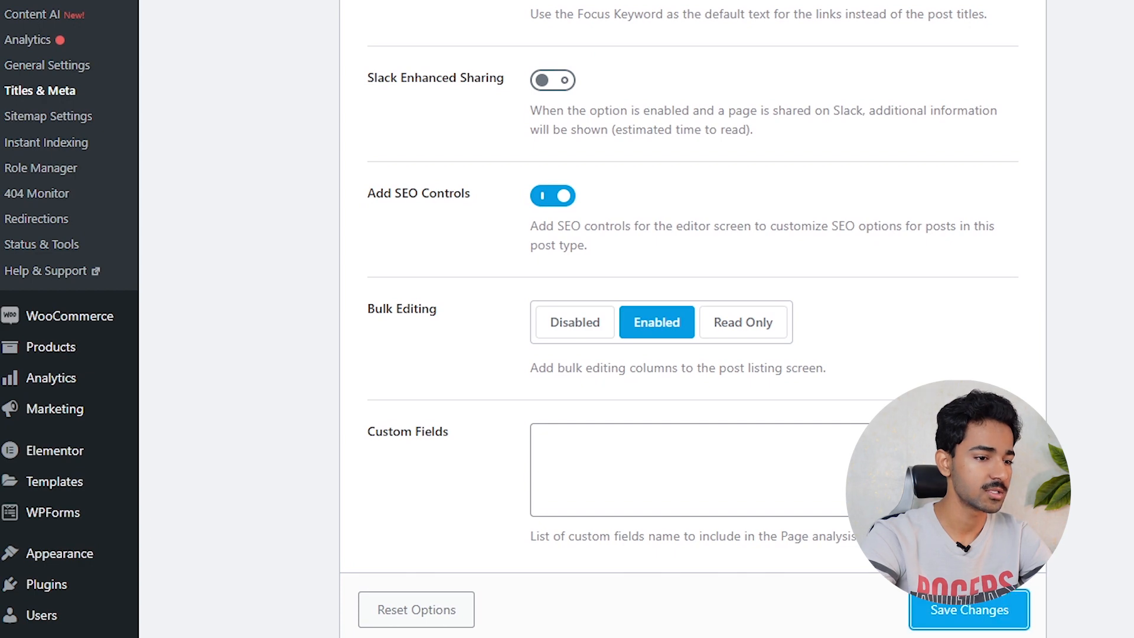
scroll(1067, 402, up, 8)
scroll(1066, 396, up, 10)
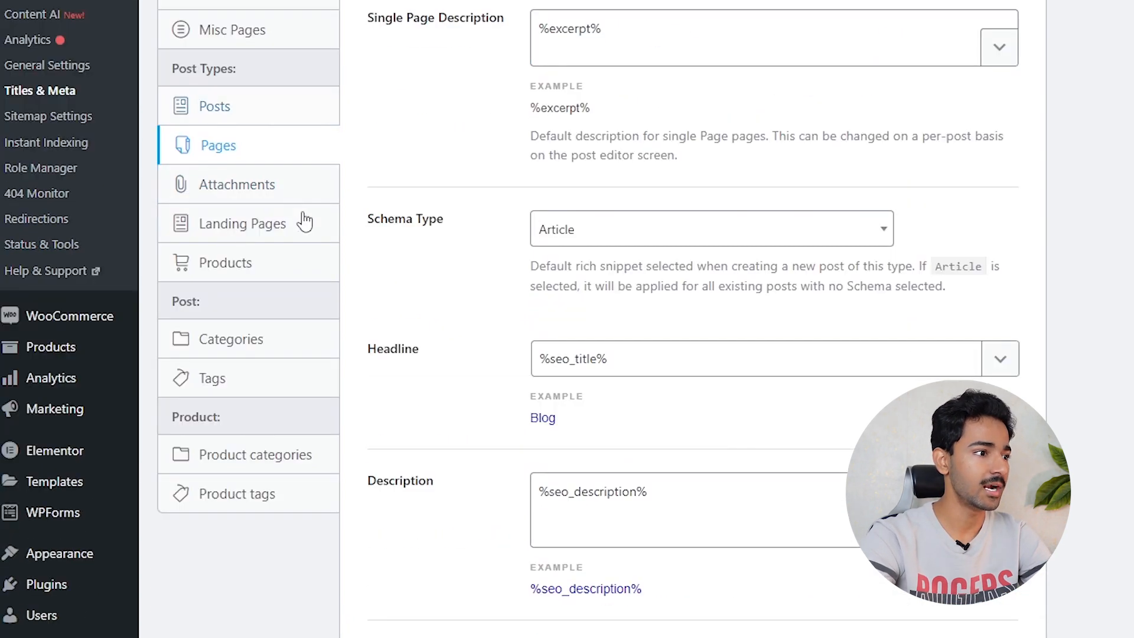
click(254, 188)
- Cut the Landing Pages title down to %title% by deleting %sep% %sitename%
scroll(384, 343, down, 6)
click(272, 325)
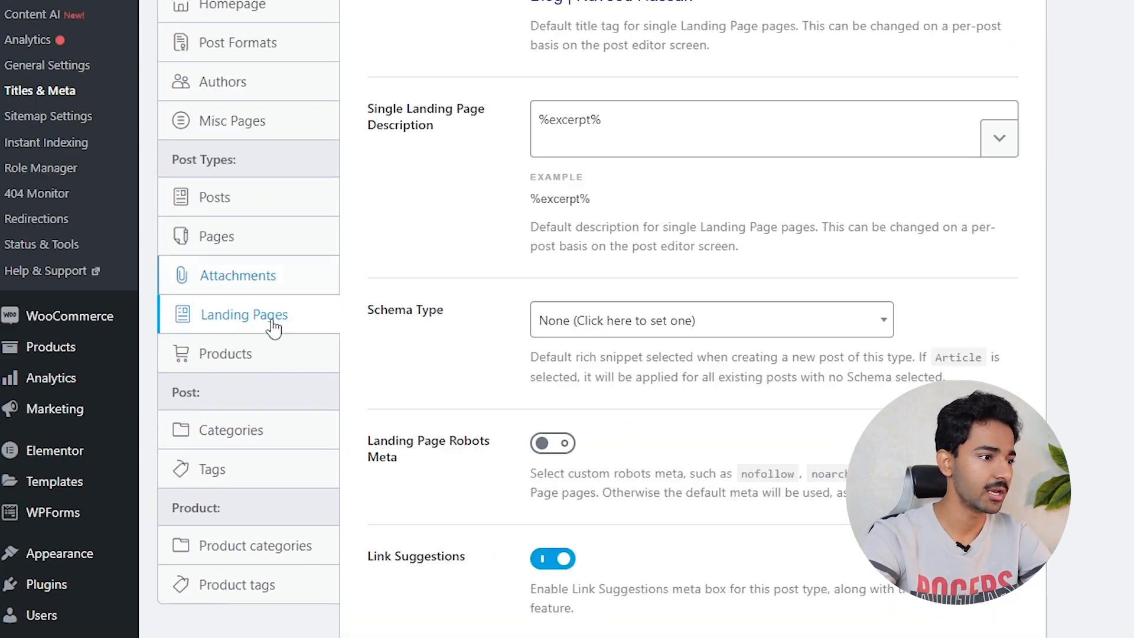
scroll(344, 350, up, 1)
scroll(344, 350, up, 3)
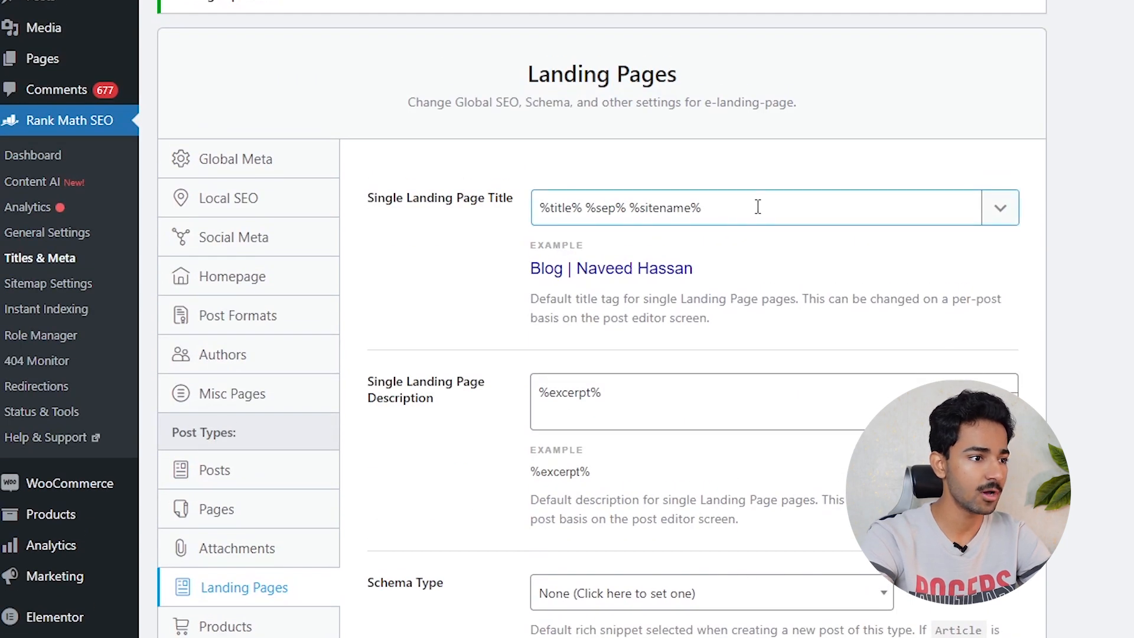
drag(706, 207, 588, 201)
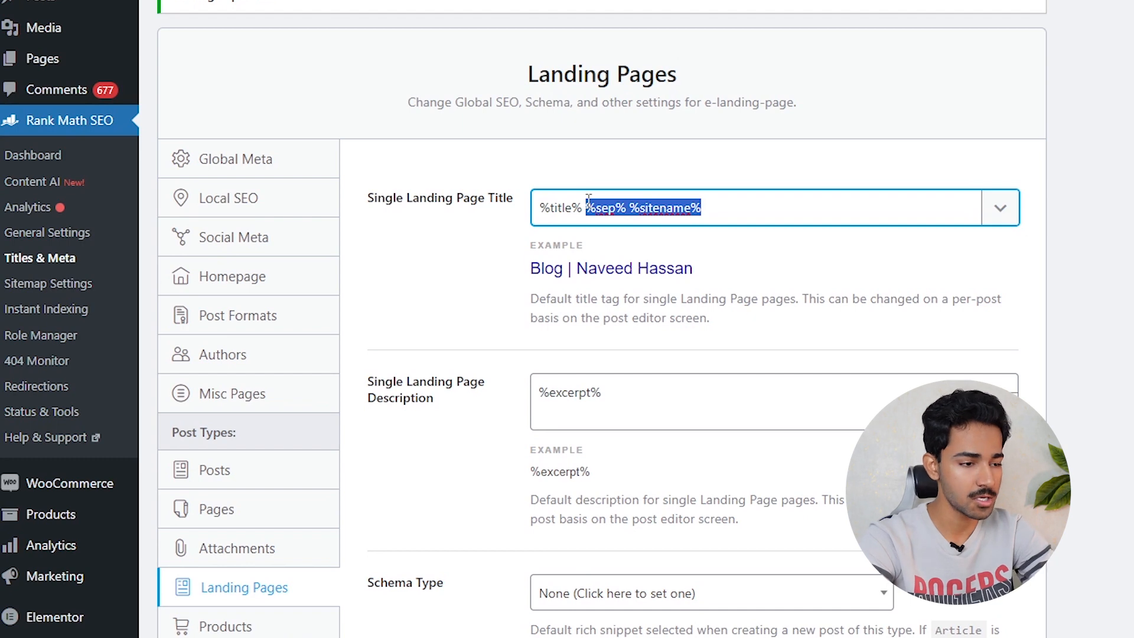
key(BackSpace)
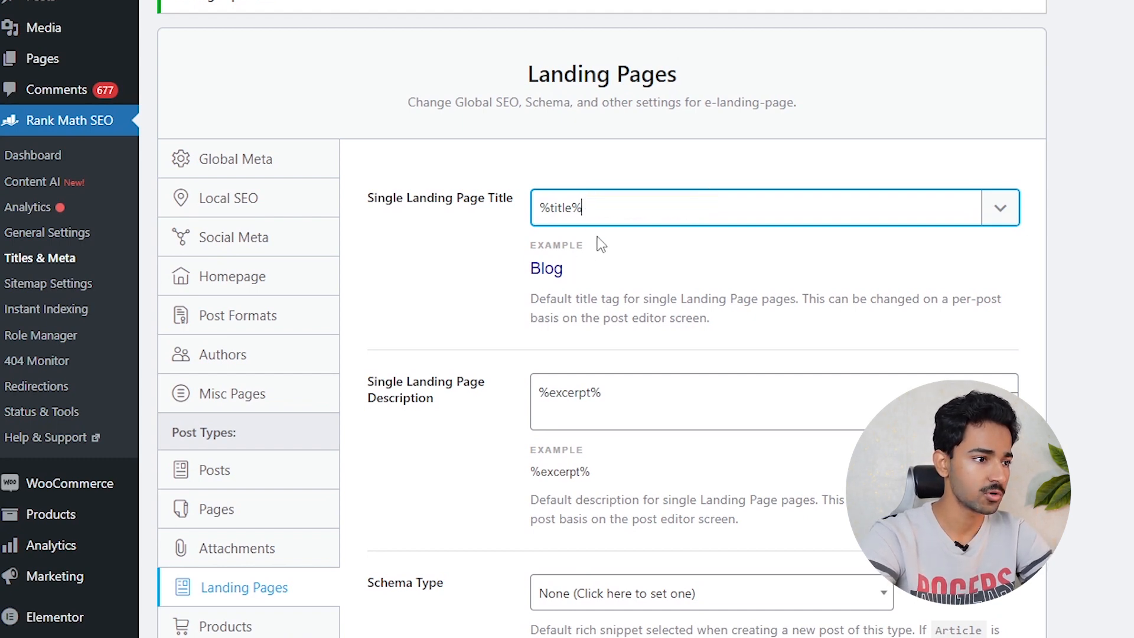
drag(584, 207, 474, 207)
- Empty the landing page description and switch on Landing Page Robots Meta with Index ticked
drag(684, 408, 448, 400)
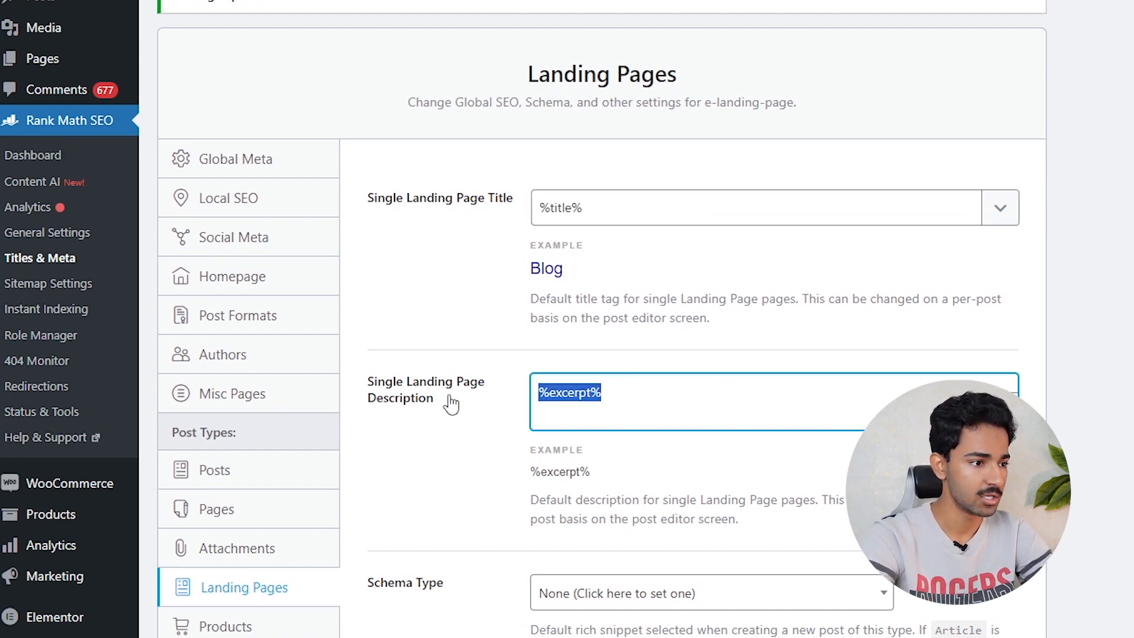
key(BackSpace)
scroll(740, 288, down, 4)
scroll(740, 288, down, 2)
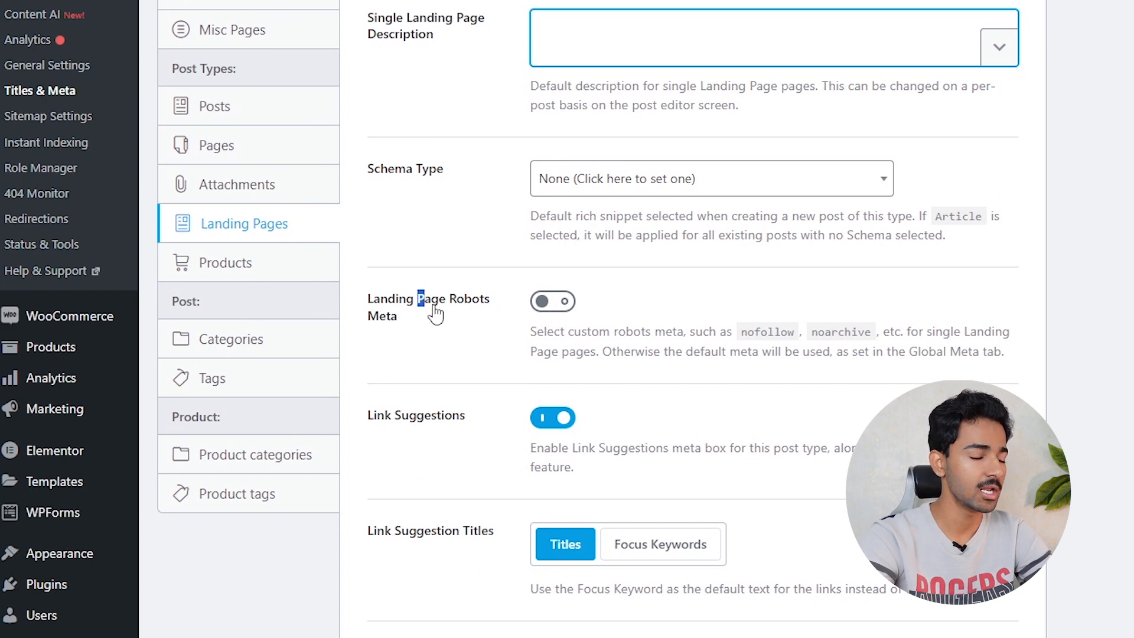
drag(418, 299, 508, 326)
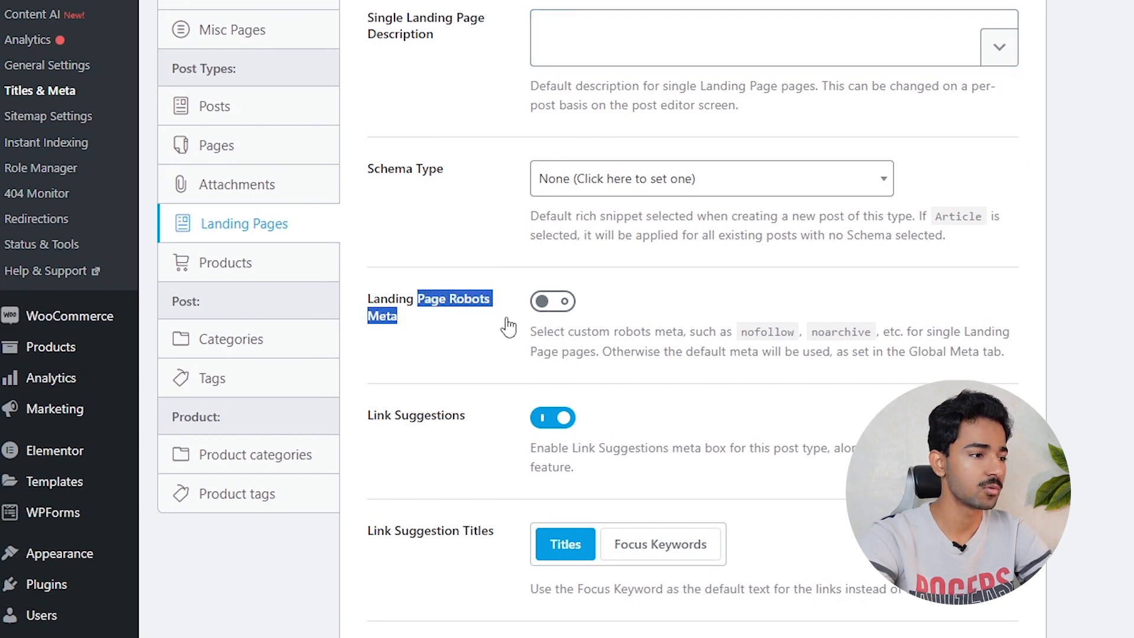
click(564, 302)
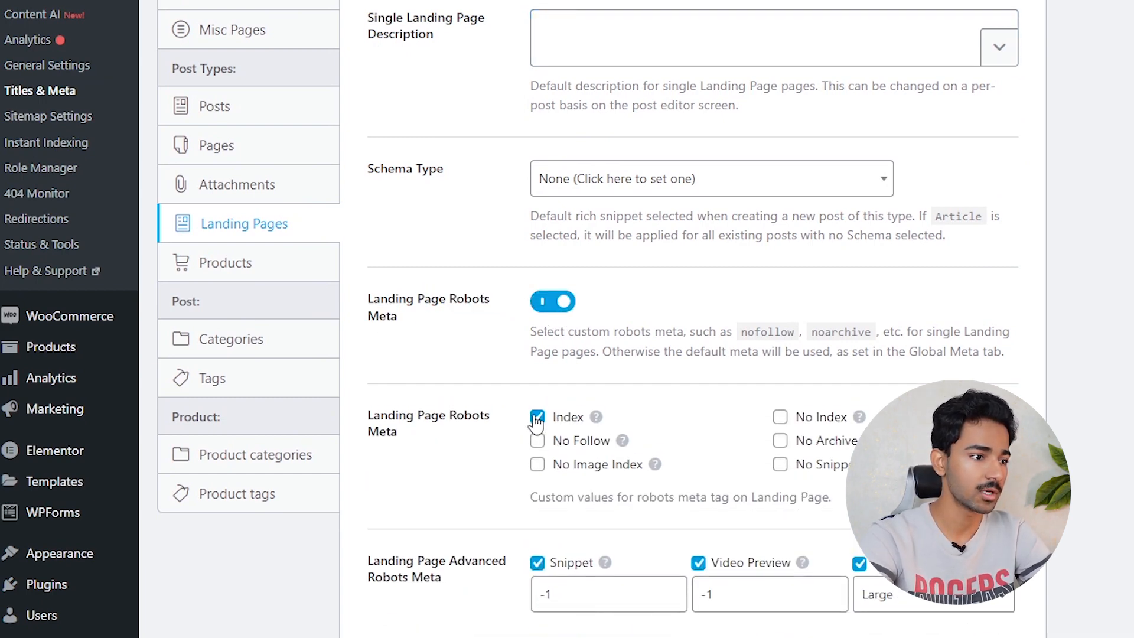
scroll(767, 329, down, 12)
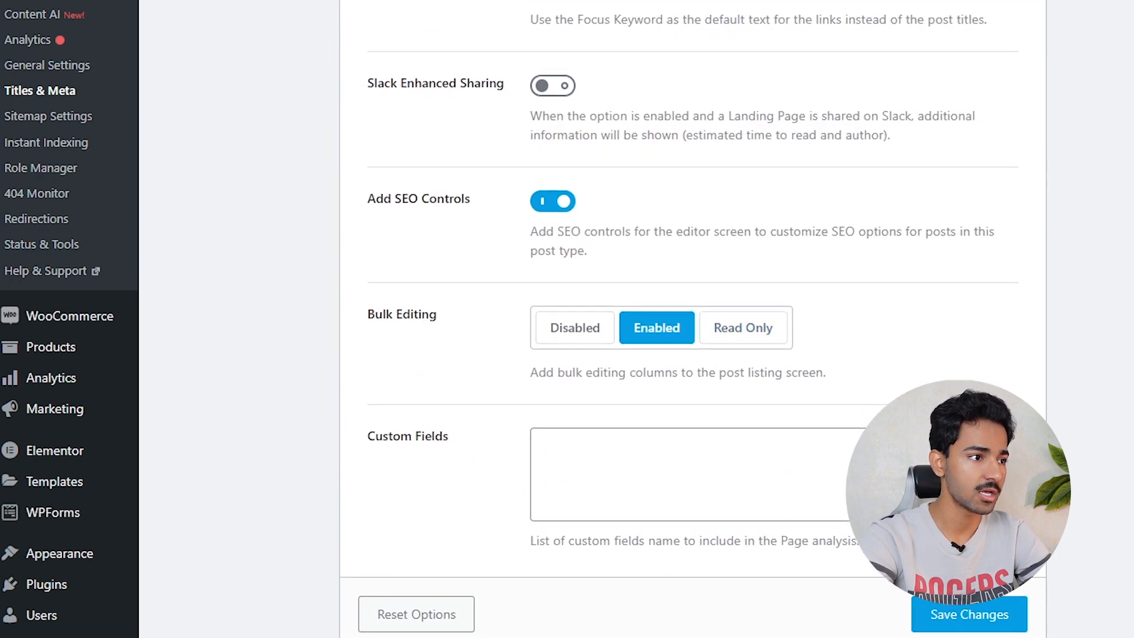
- Save the Landing Pages settings
click(946, 609)
click(273, 278)
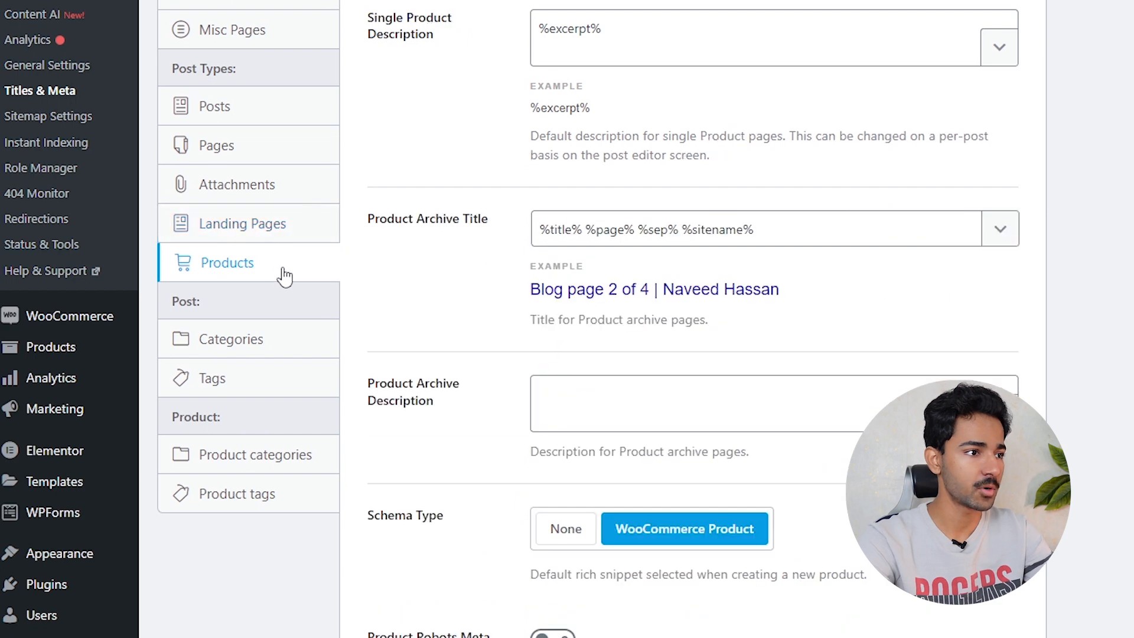
scroll(652, 322, up, 8)
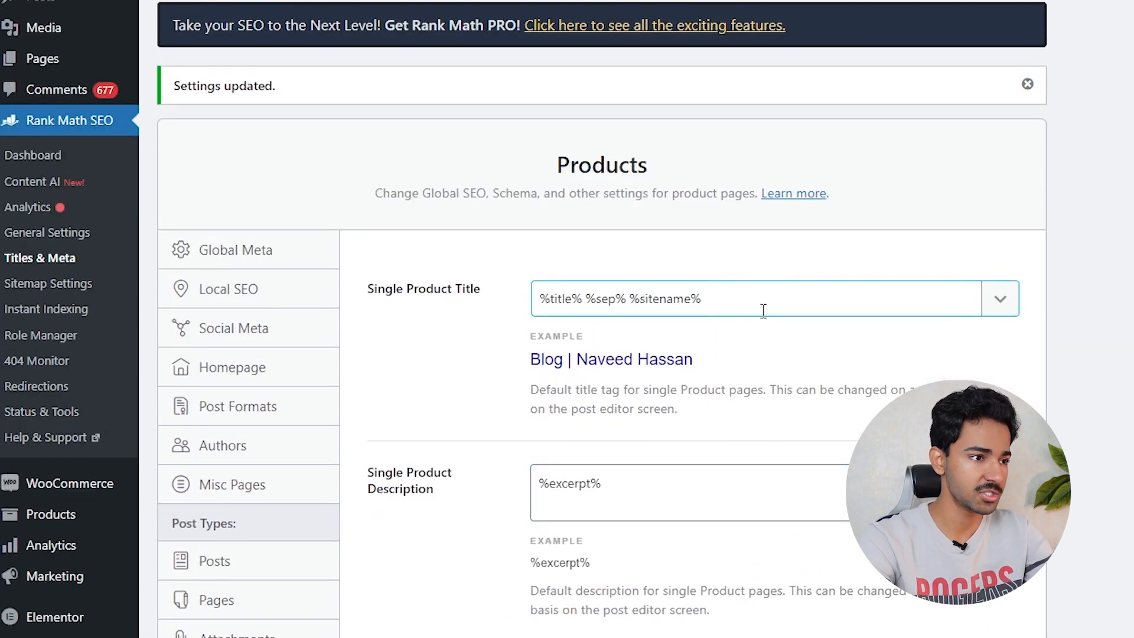
- Trim the single product title to %title% and clear the product description field
drag(755, 303, 592, 301)
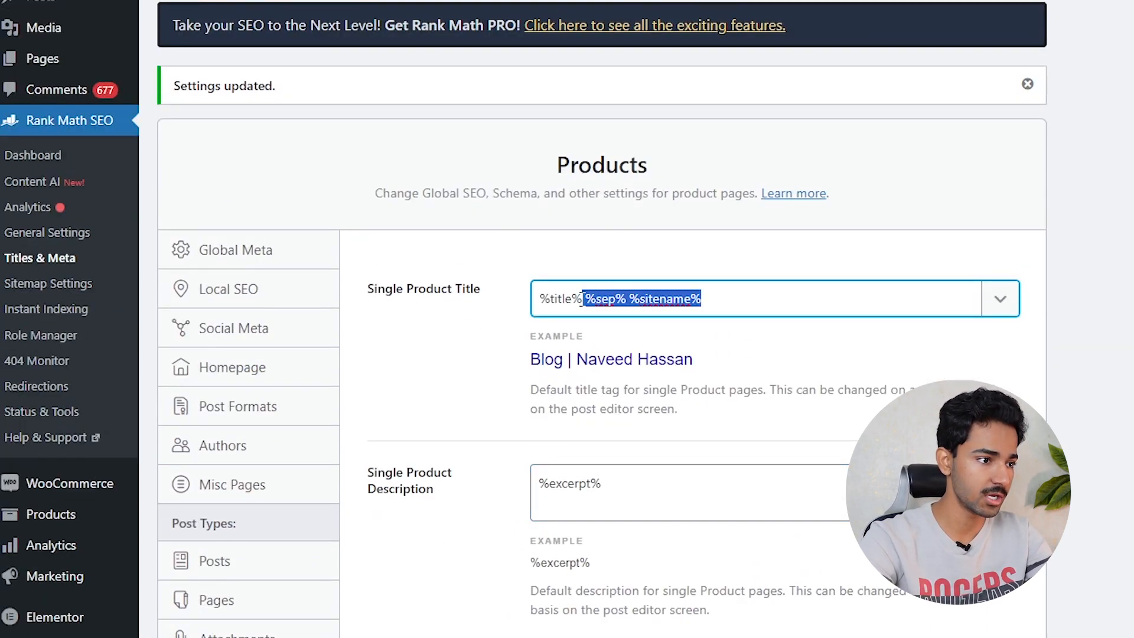
key(BackSpace)
triple_click(622, 504)
key(BackSpace)
- Switch on Product Robots Meta with Index ticked and save the Products settings
scroll(714, 296, down, 7)
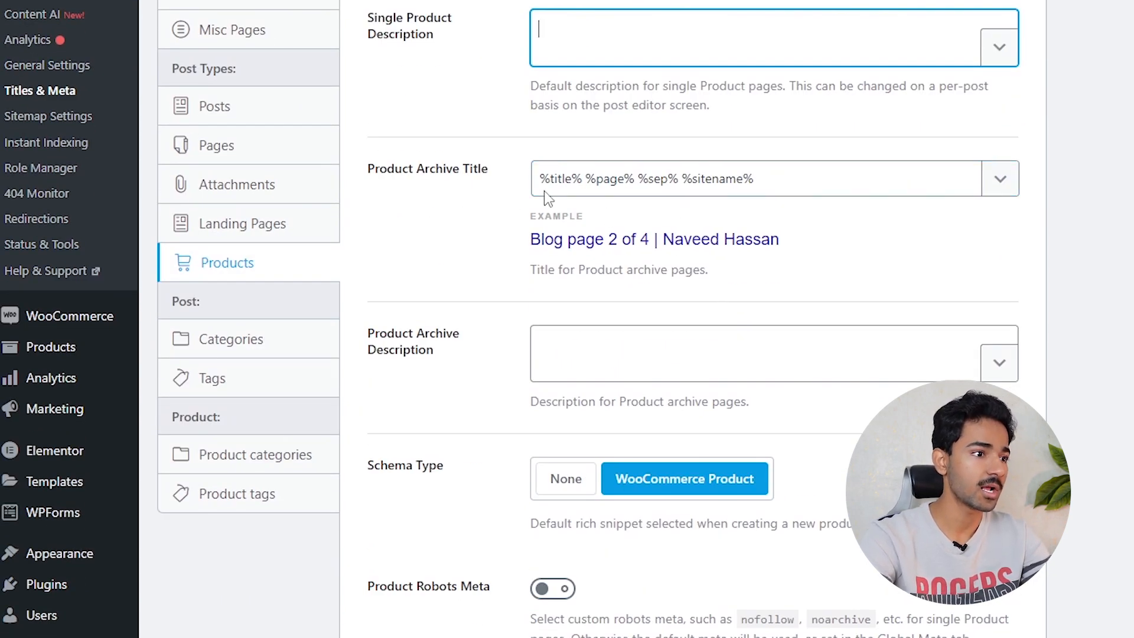
scroll(792, 430, down, 4)
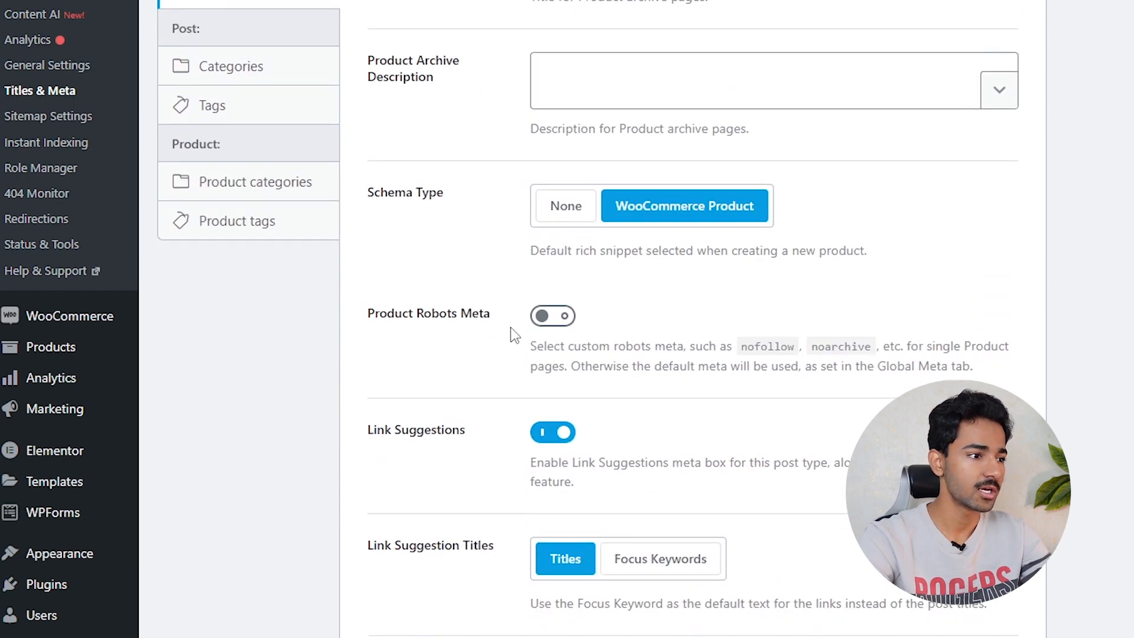
drag(439, 324, 578, 334)
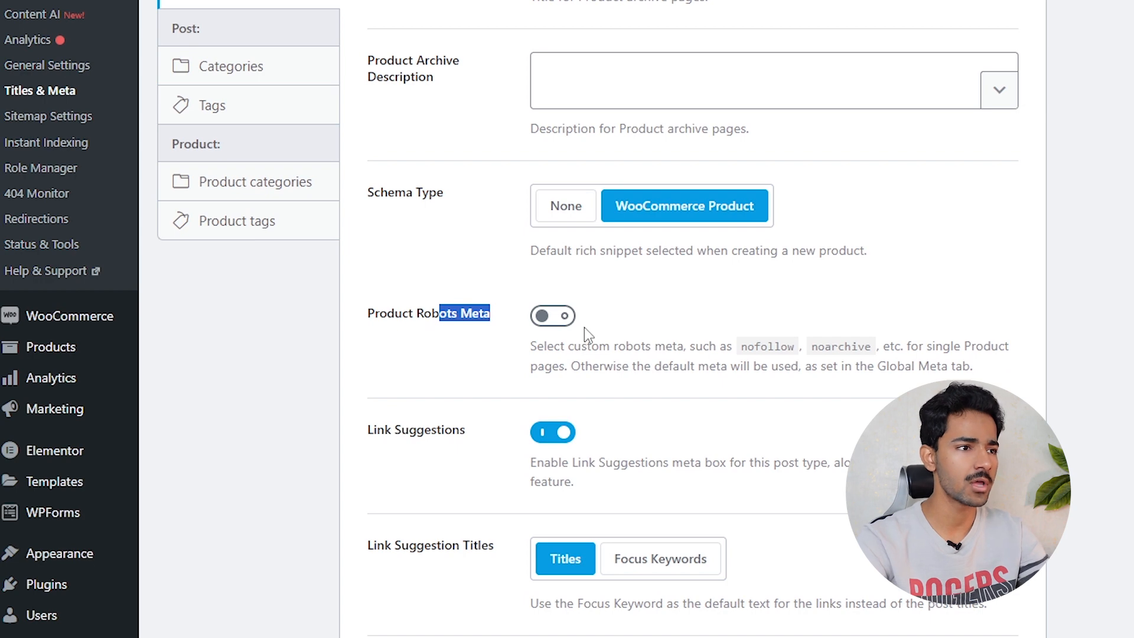
click(552, 316)
scroll(531, 349, down, 2)
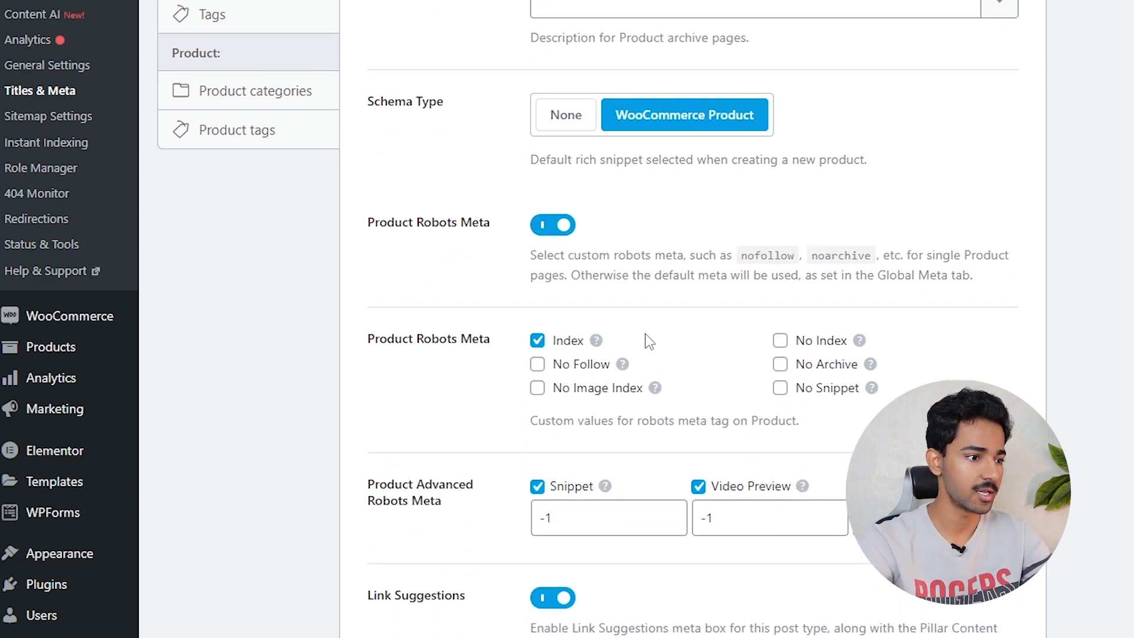
scroll(645, 336, down, 15)
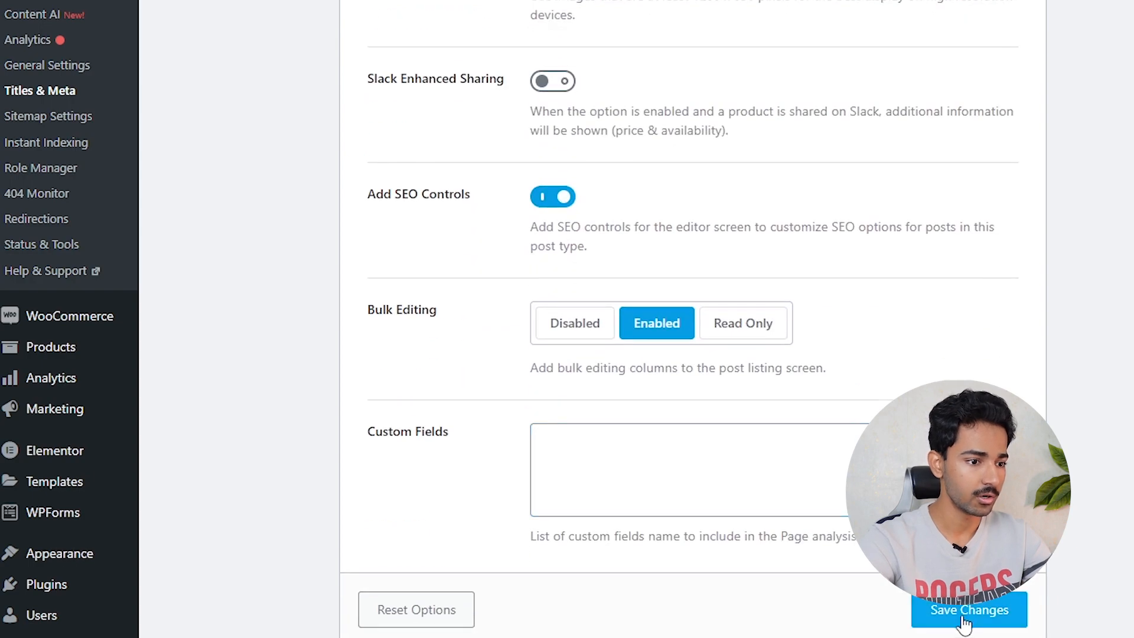
click(945, 610)
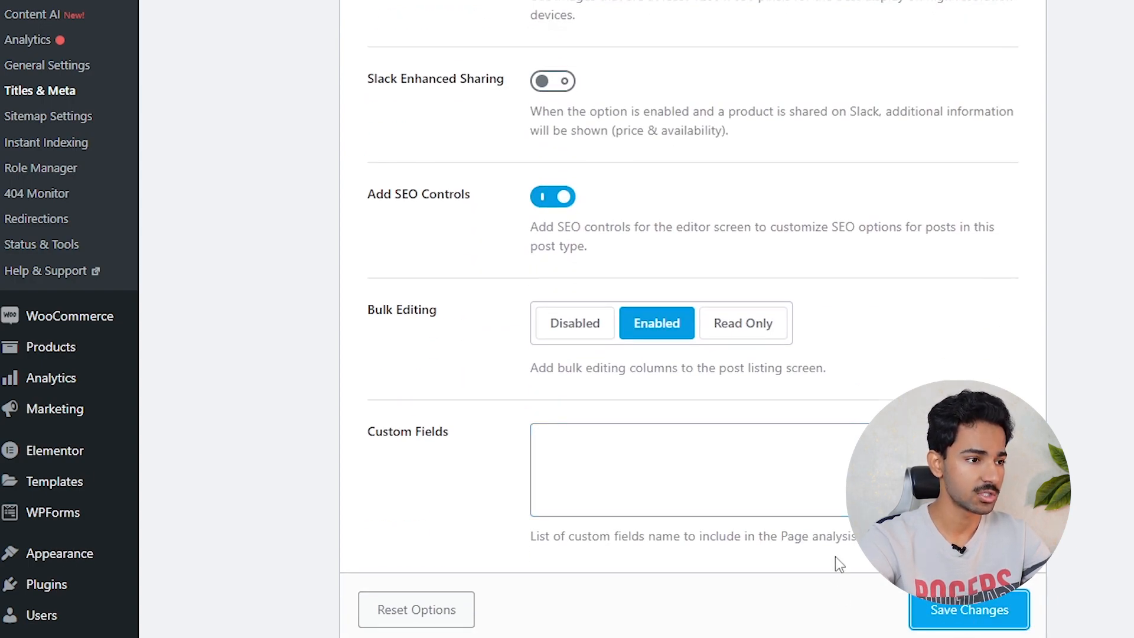
scroll(835, 562, up, 20)
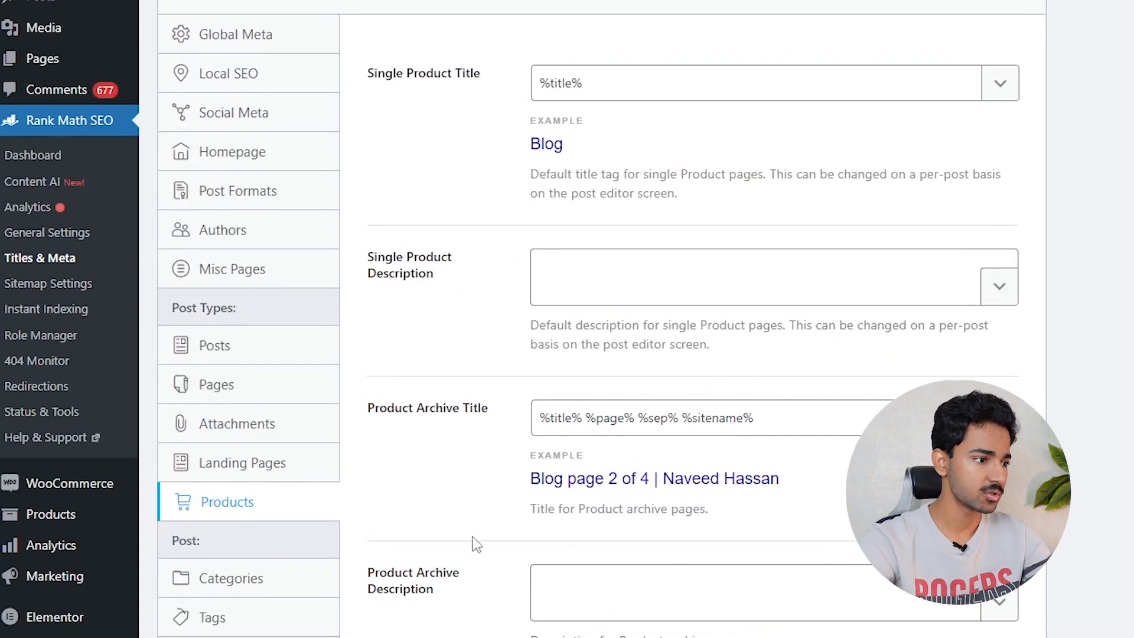
scroll(528, 536, down, 5)
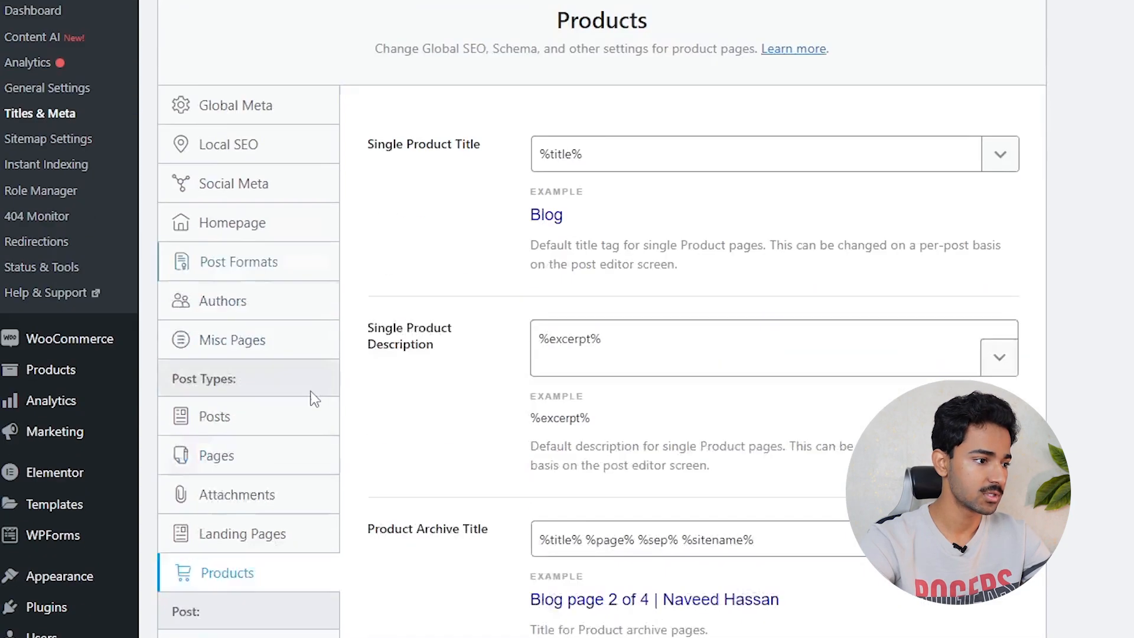
scroll(331, 414, down, 4)
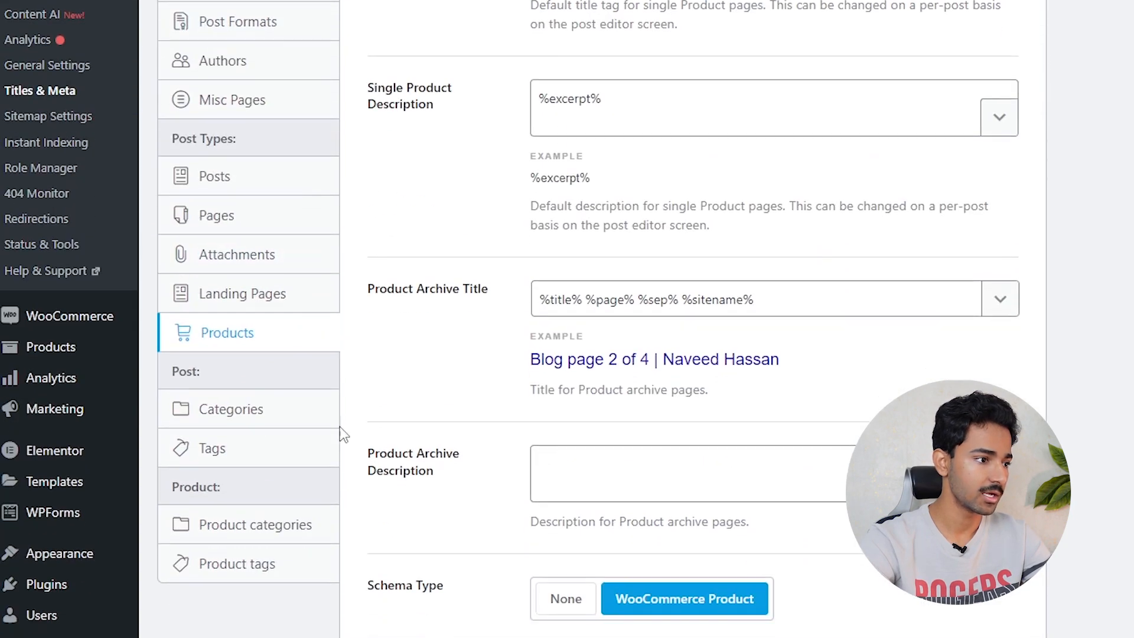
scroll(352, 437, down, 2)
- Turn on Category Archives Robots Meta with Index ticked
click(240, 332)
scroll(484, 350, up, 6)
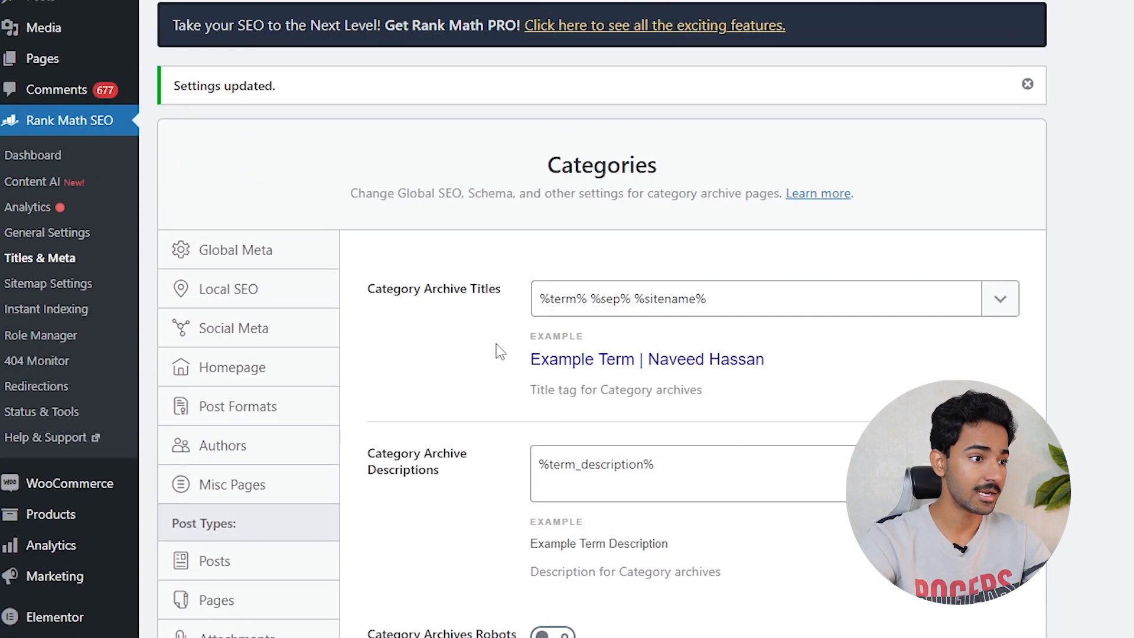
drag(731, 298, 528, 301)
scroll(684, 325, down, 5)
scroll(683, 326, down, 1)
click(542, 272)
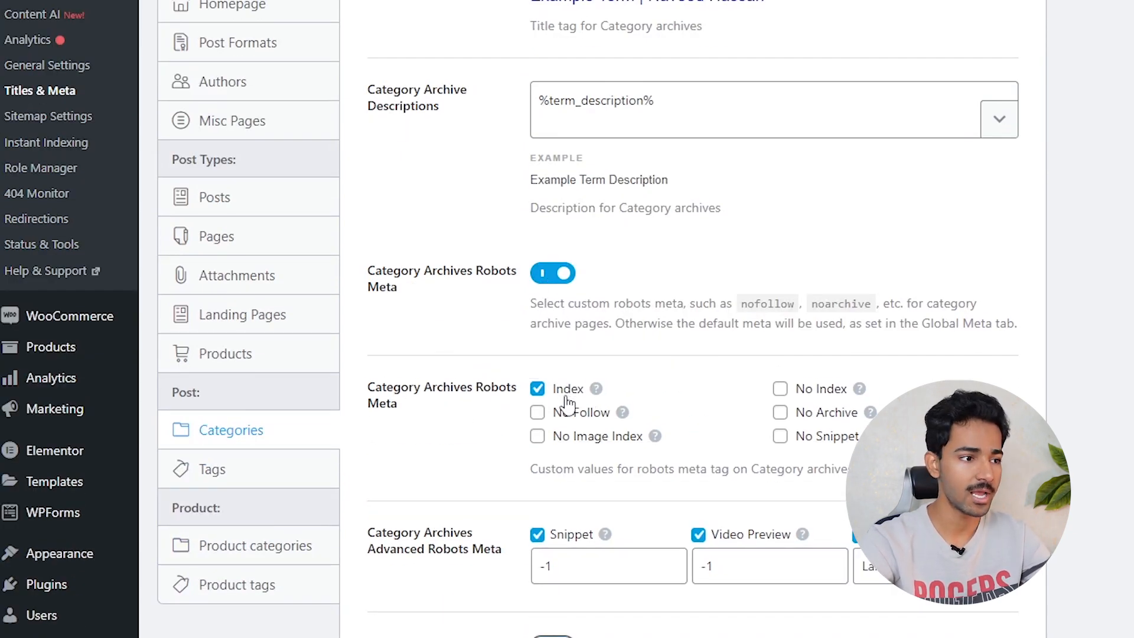
scroll(567, 405, down, 6)
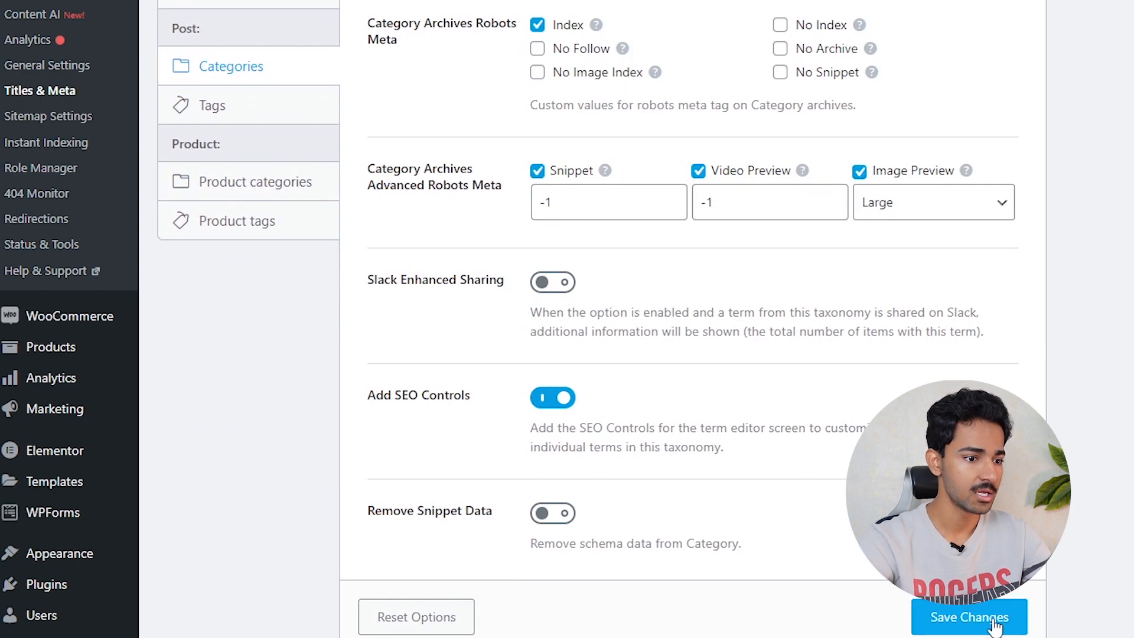
scroll(697, 372, up, 5)
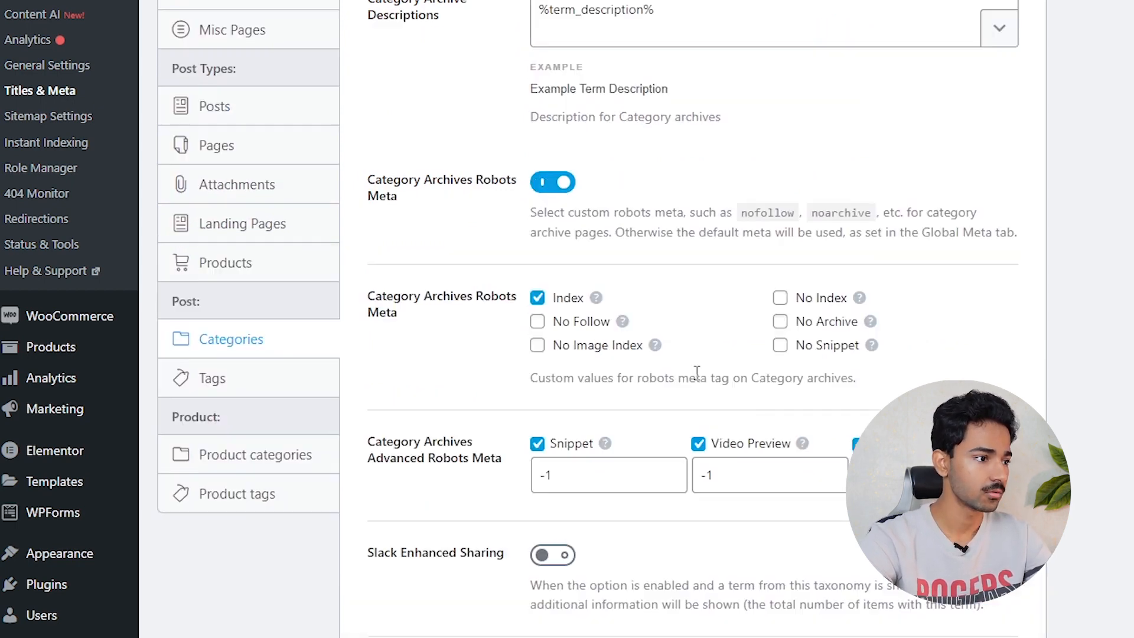
- Look over the Tags archive settings, then go to Product categories
click(214, 378)
scroll(490, 377, up, 5)
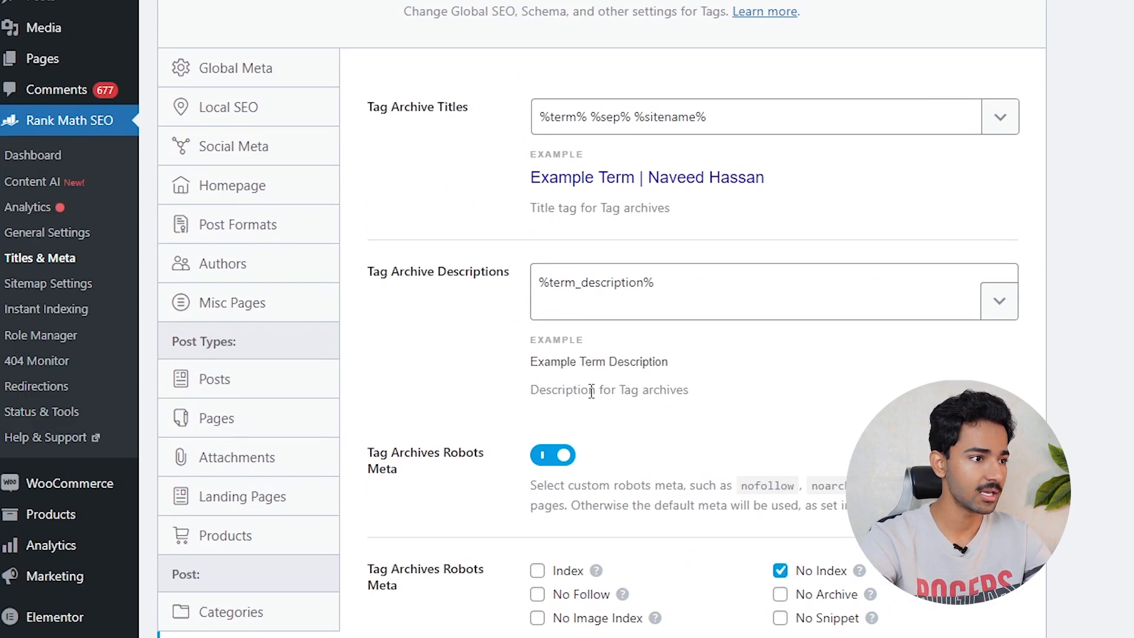
scroll(832, 95, down, 5)
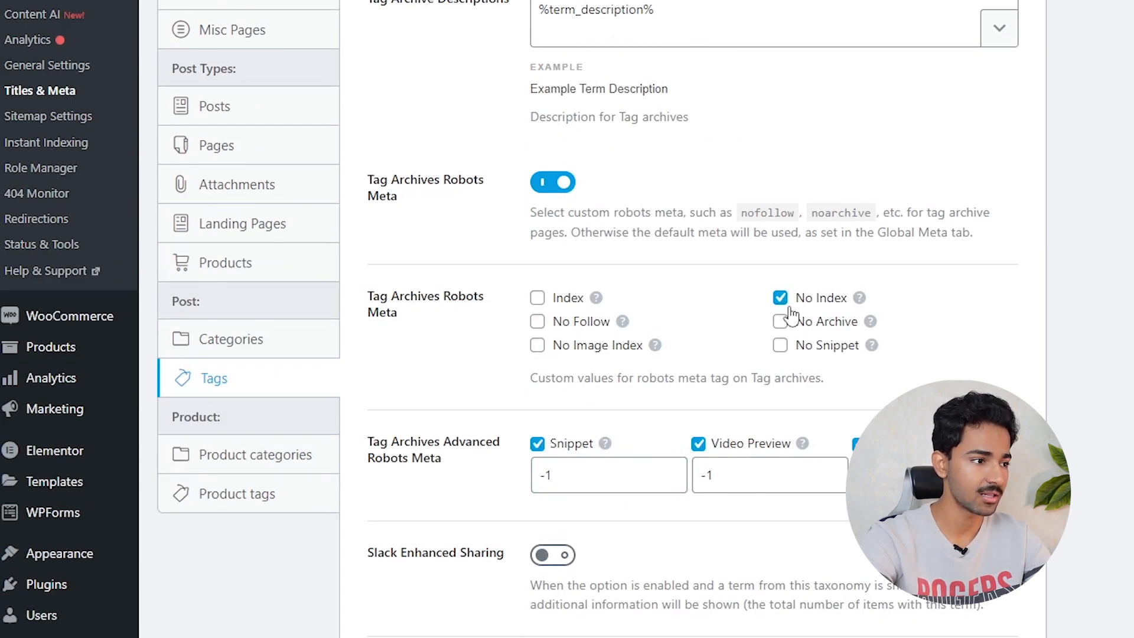
scroll(788, 323, up, 6)
scroll(784, 317, down, 8)
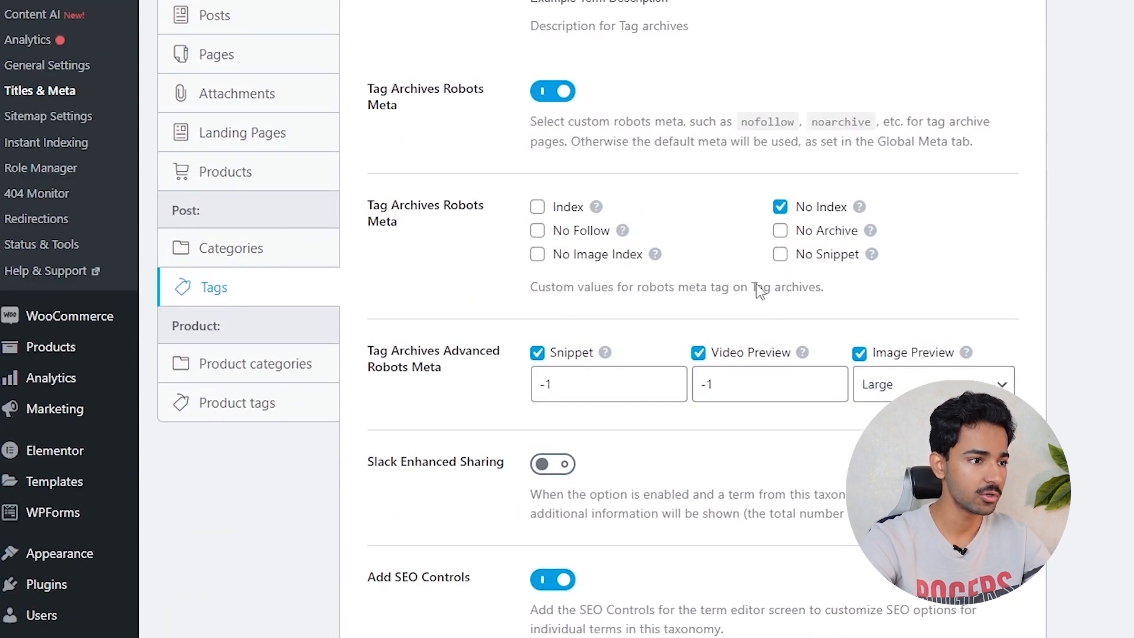
scroll(749, 260, down, 3)
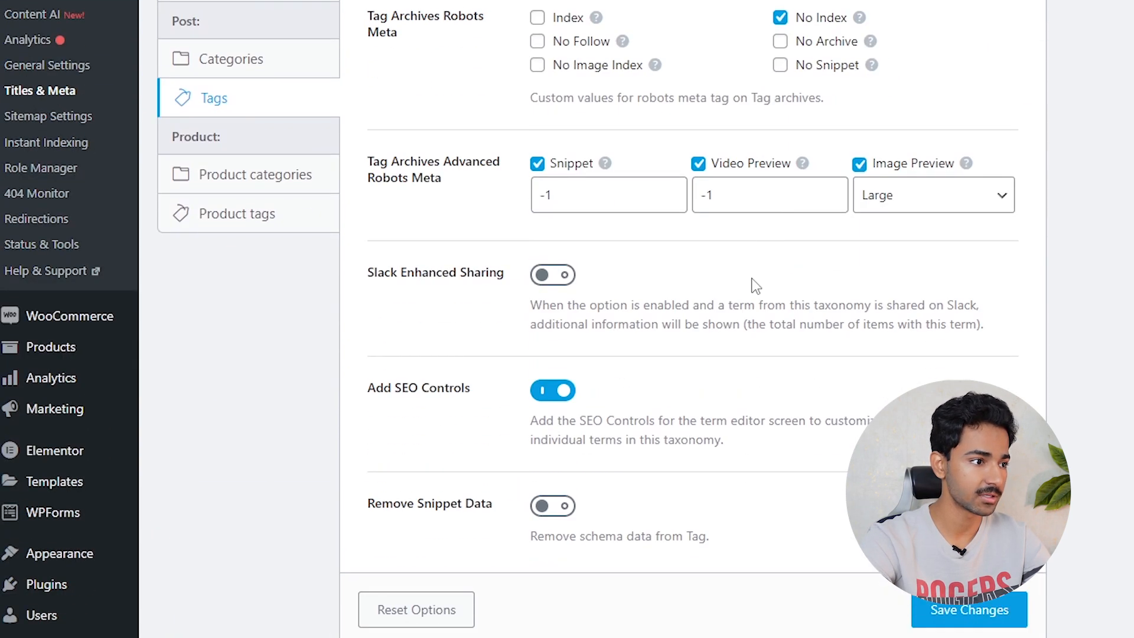
click(246, 180)
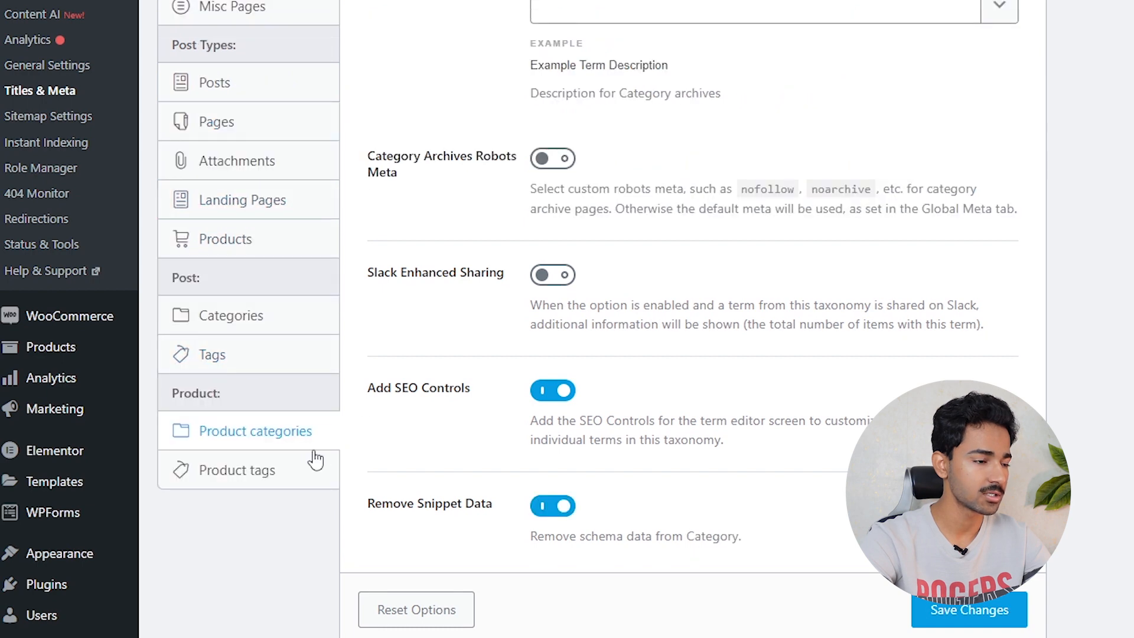
- Enable custom robots meta with Index for product category archives, then view Product tags settings
scroll(313, 459, up, 5)
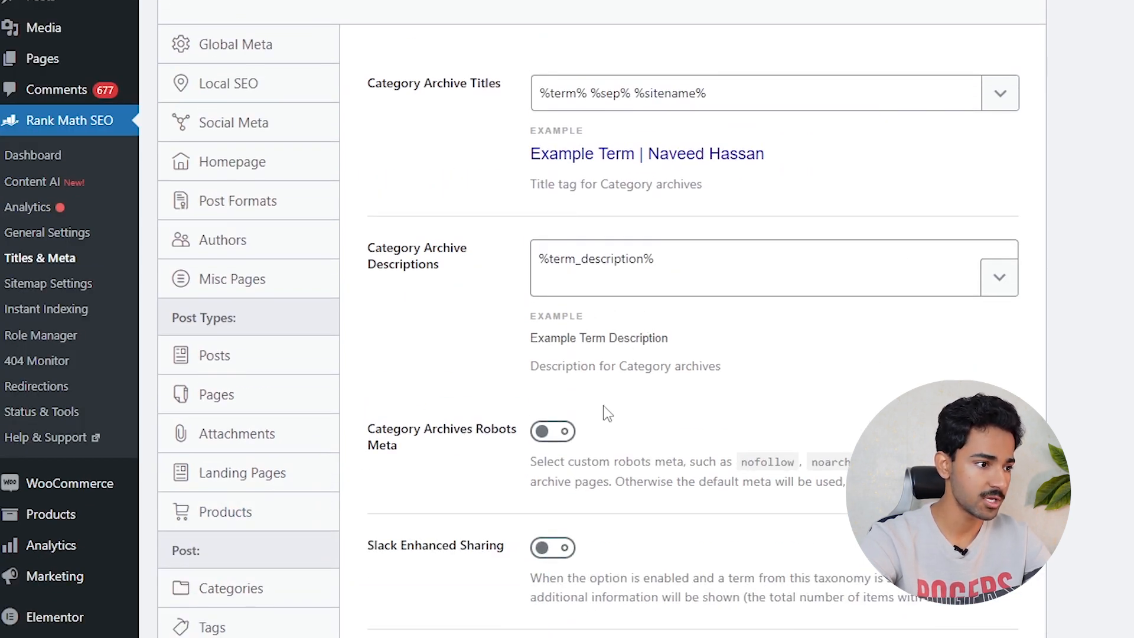
click(559, 431)
scroll(557, 267, down, 3)
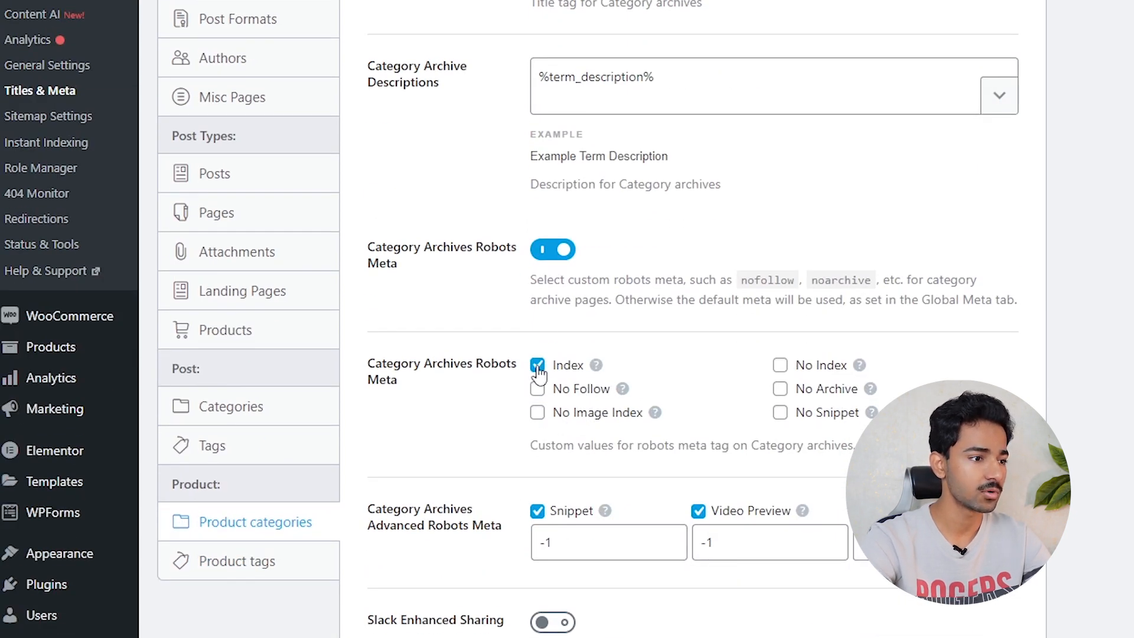
scroll(726, 346, down, 6)
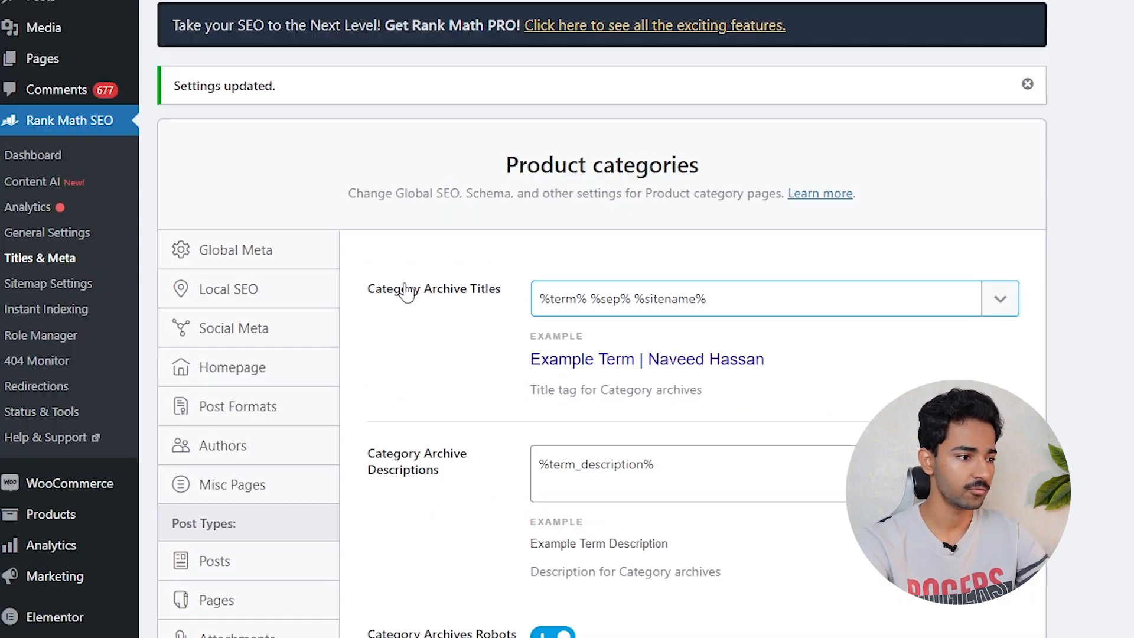
scroll(405, 294, down, 7)
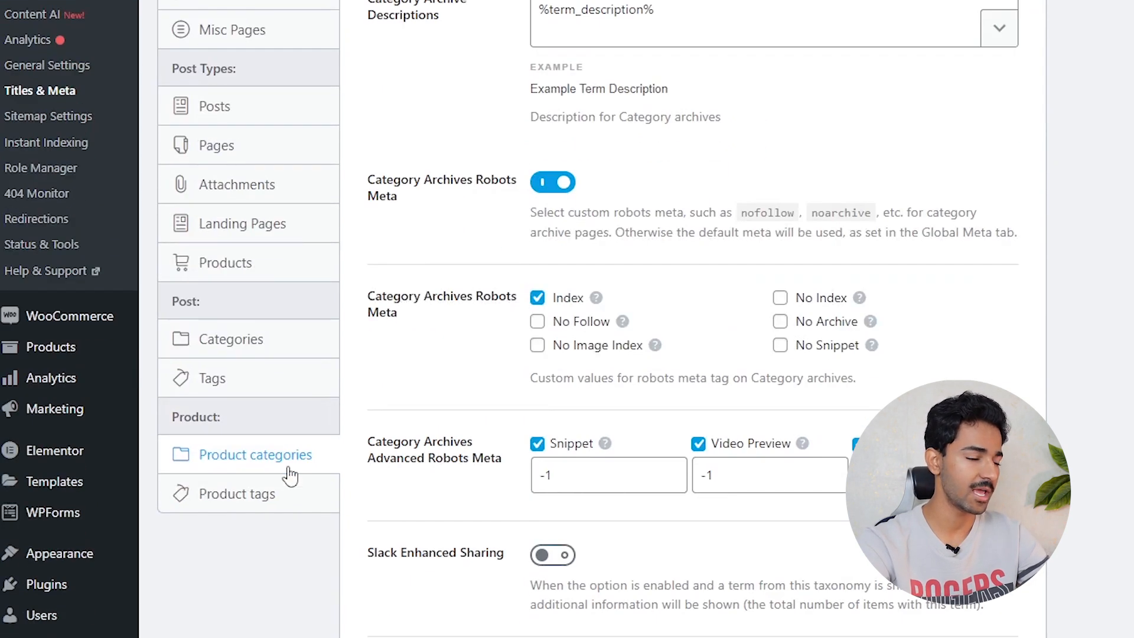
click(274, 496)
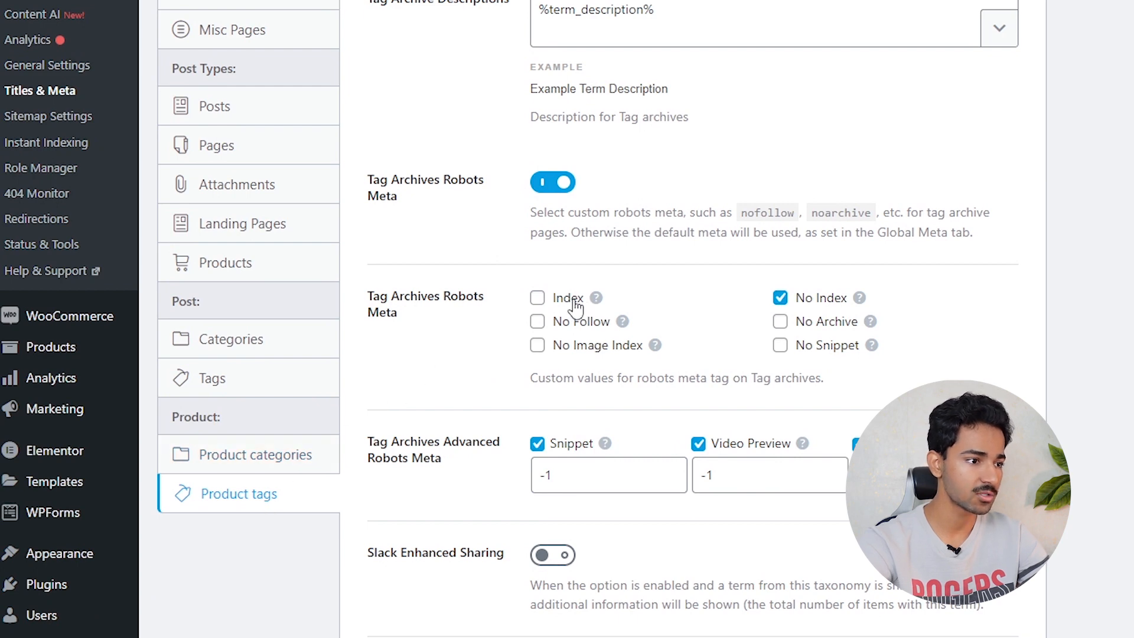
scroll(387, 367, up, 5)
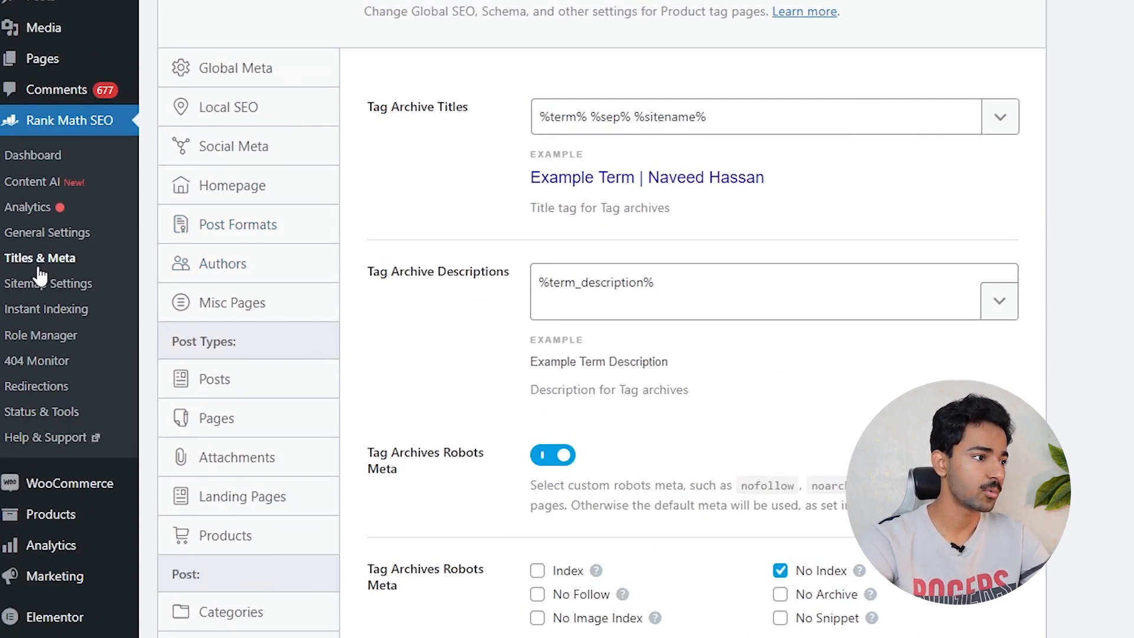
- Open Rank Math Sitemap Settings and view the general and HTML Sitemap options
click(58, 288)
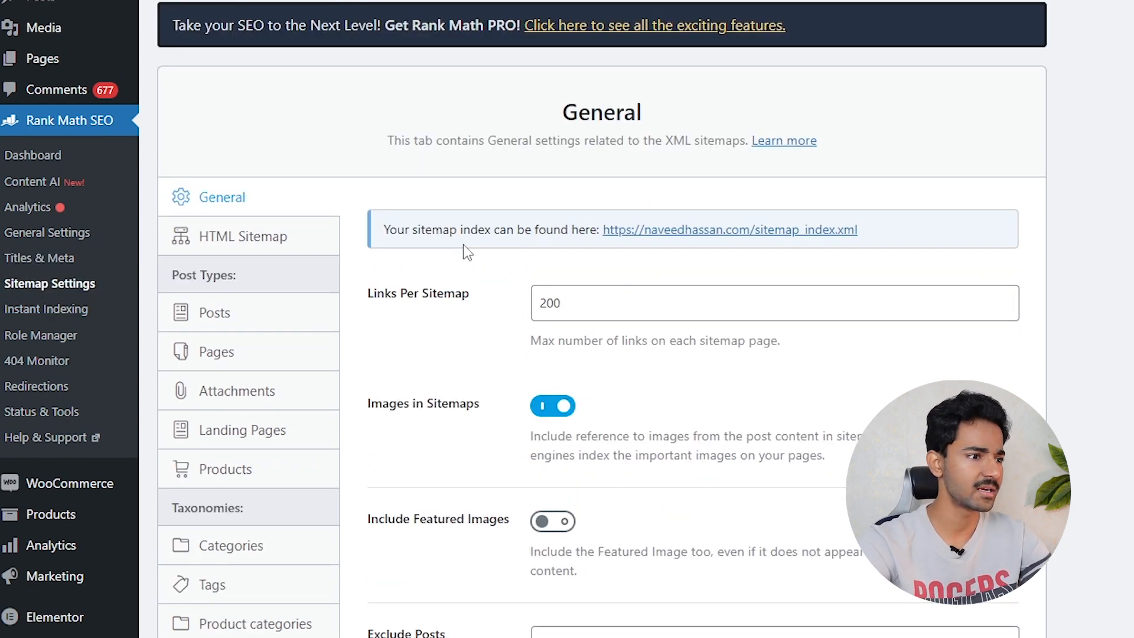
scroll(485, 264, down, 2)
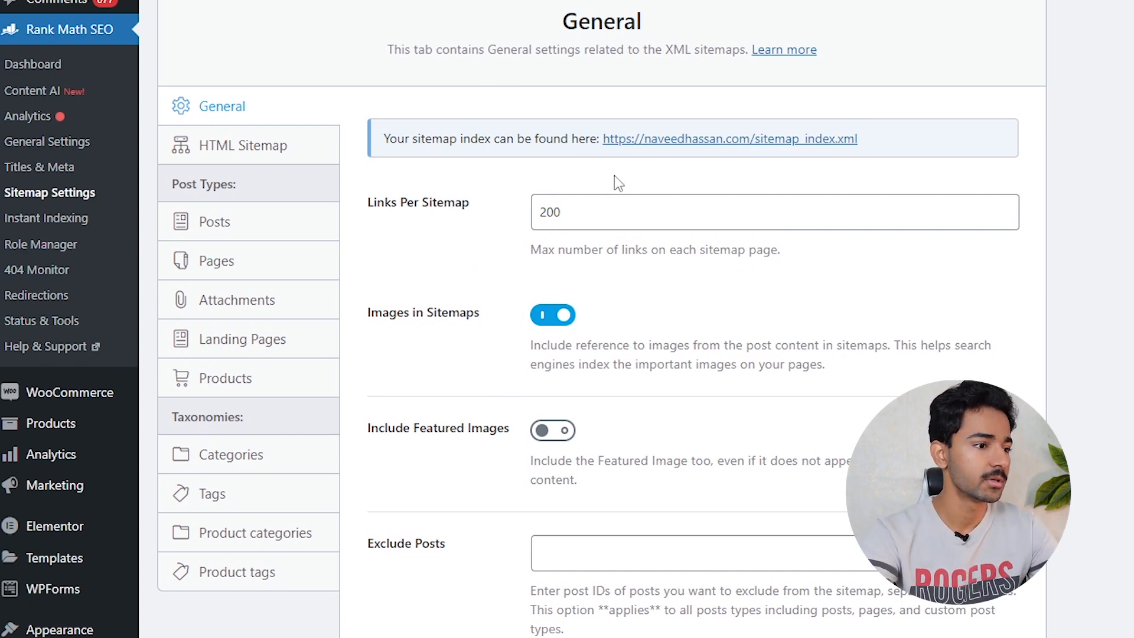
scroll(595, 176, down, 4)
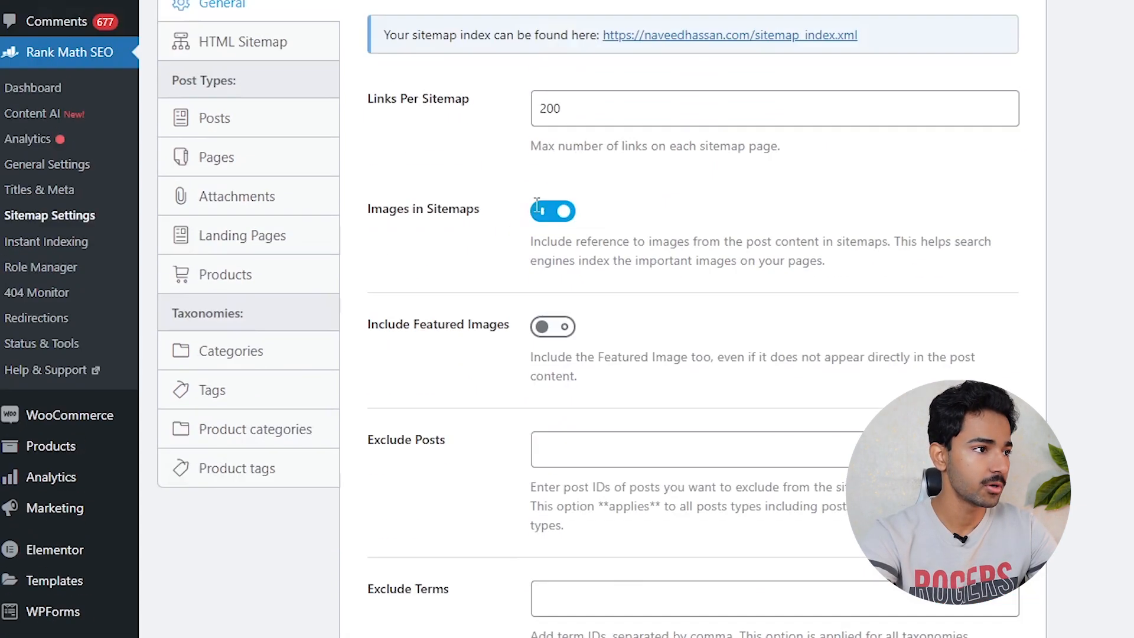
scroll(536, 204, up, 3)
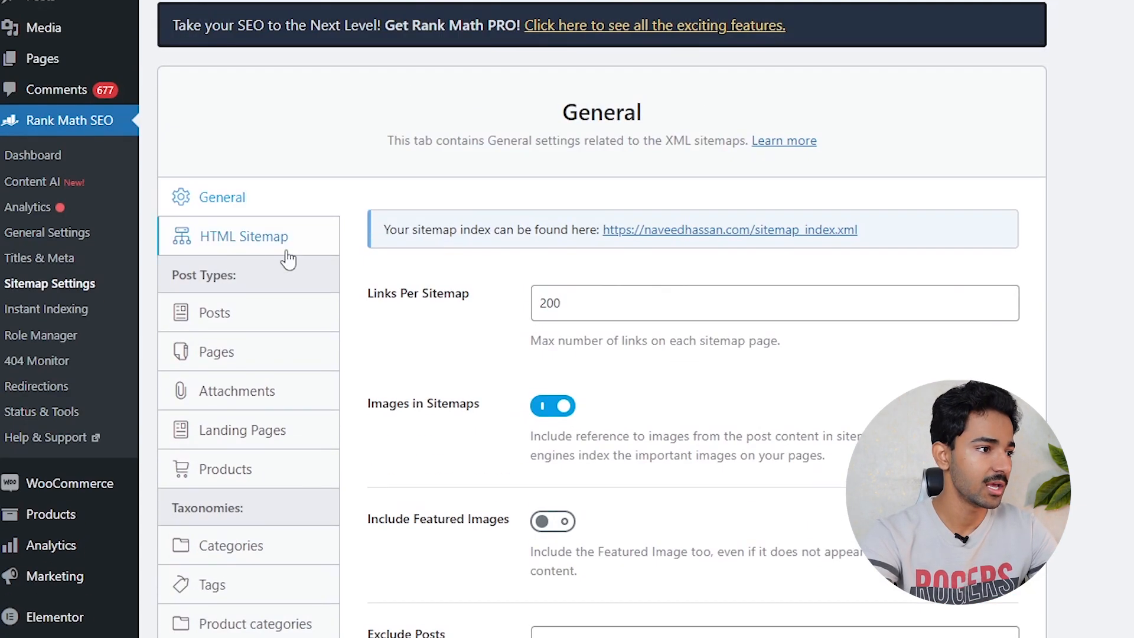
click(278, 242)
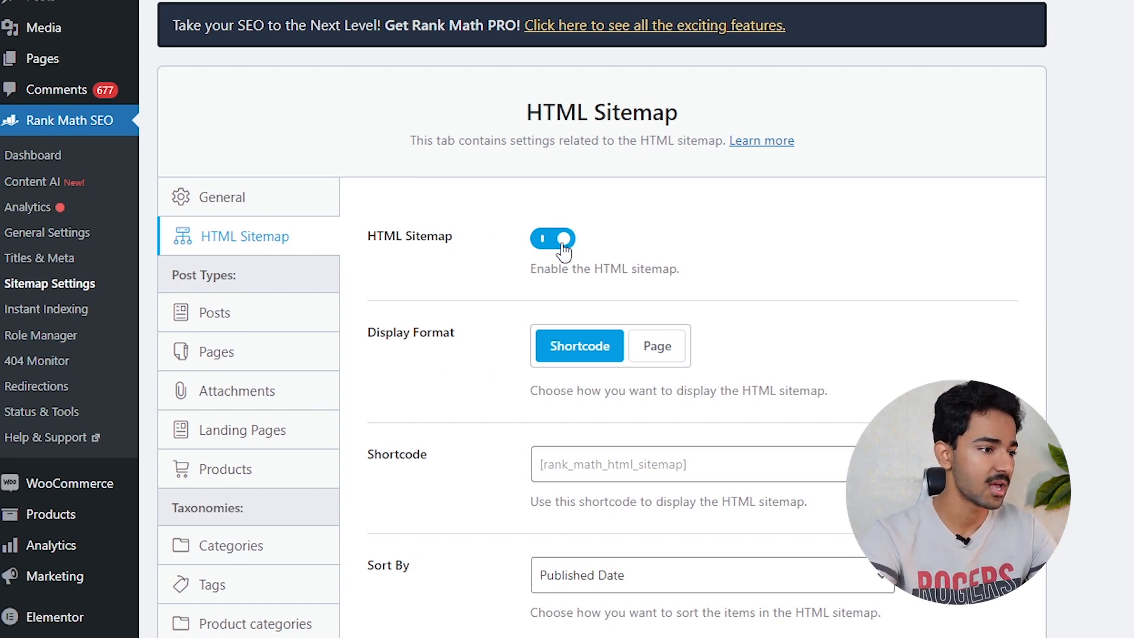
- Review sitemap options for Posts, Pages, Attachments, Landing Pages, Products and Categories
click(230, 330)
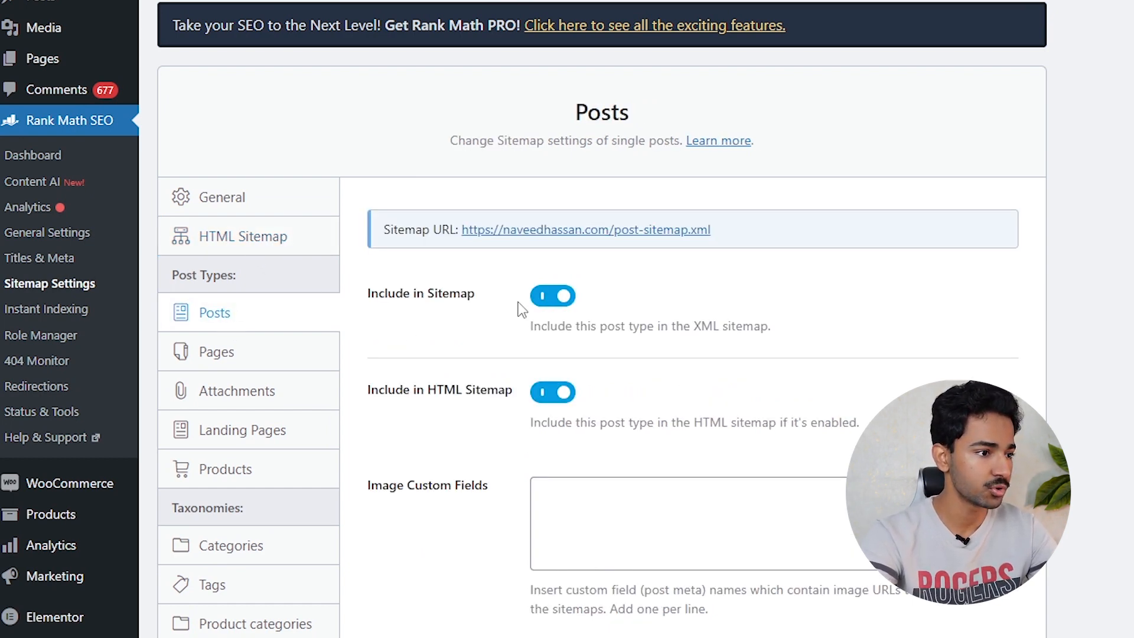
click(278, 357)
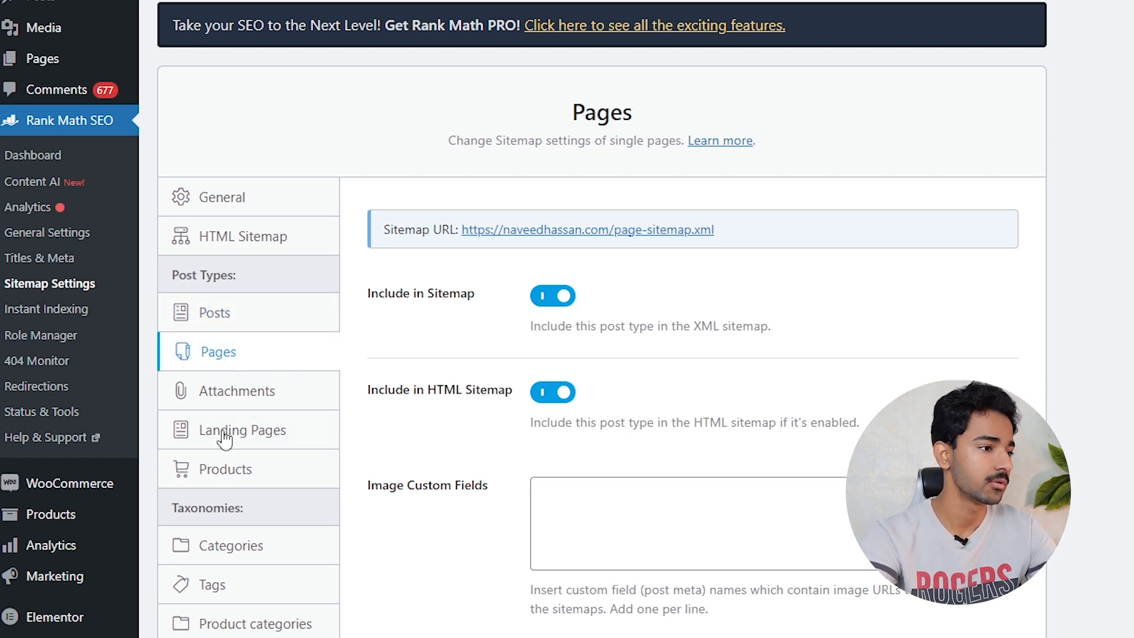
click(228, 392)
scroll(379, 390, down, 2)
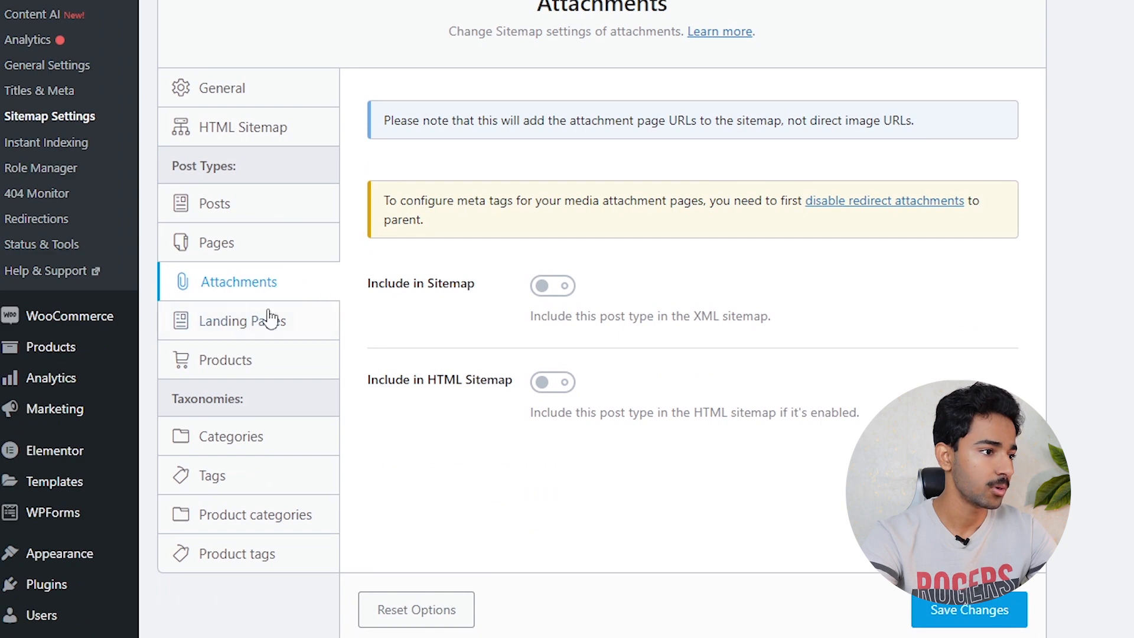
click(306, 319)
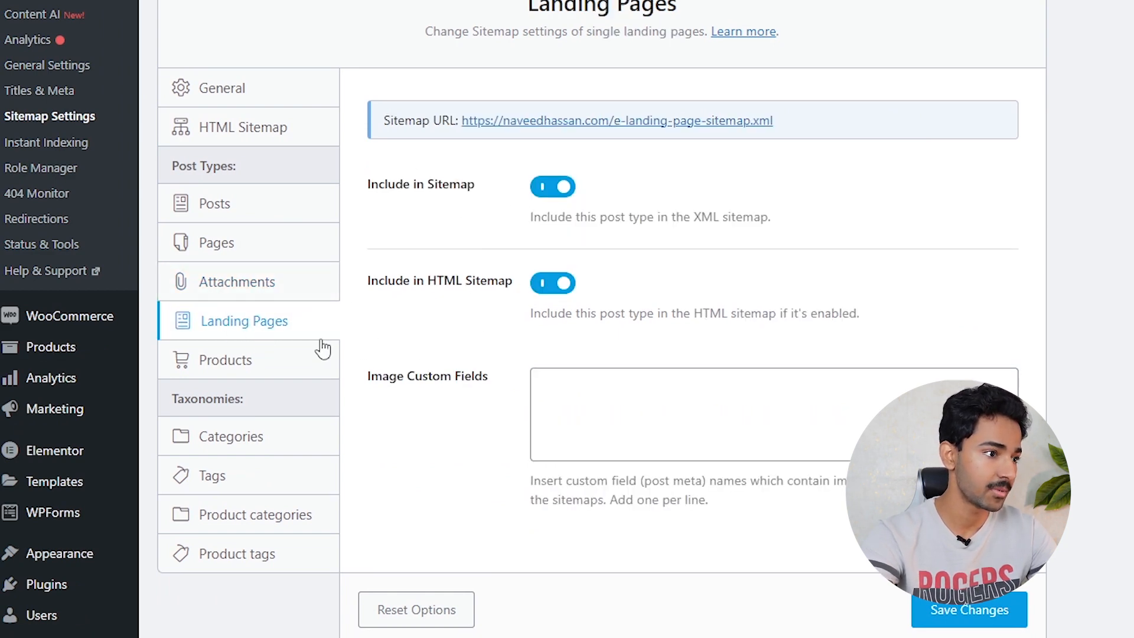
click(246, 368)
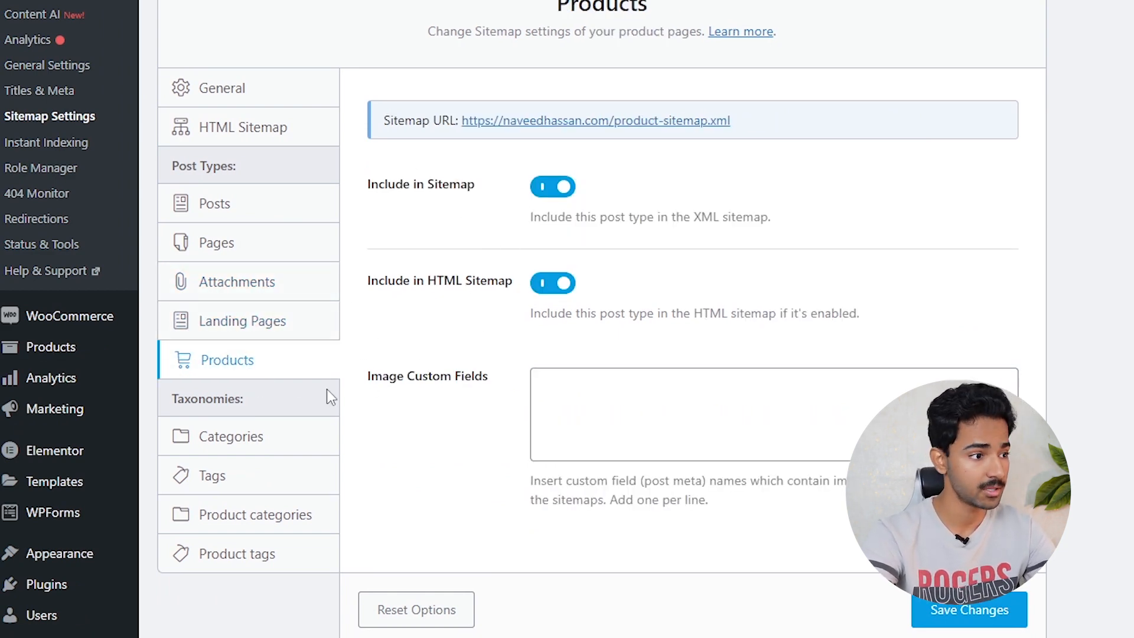
click(252, 438)
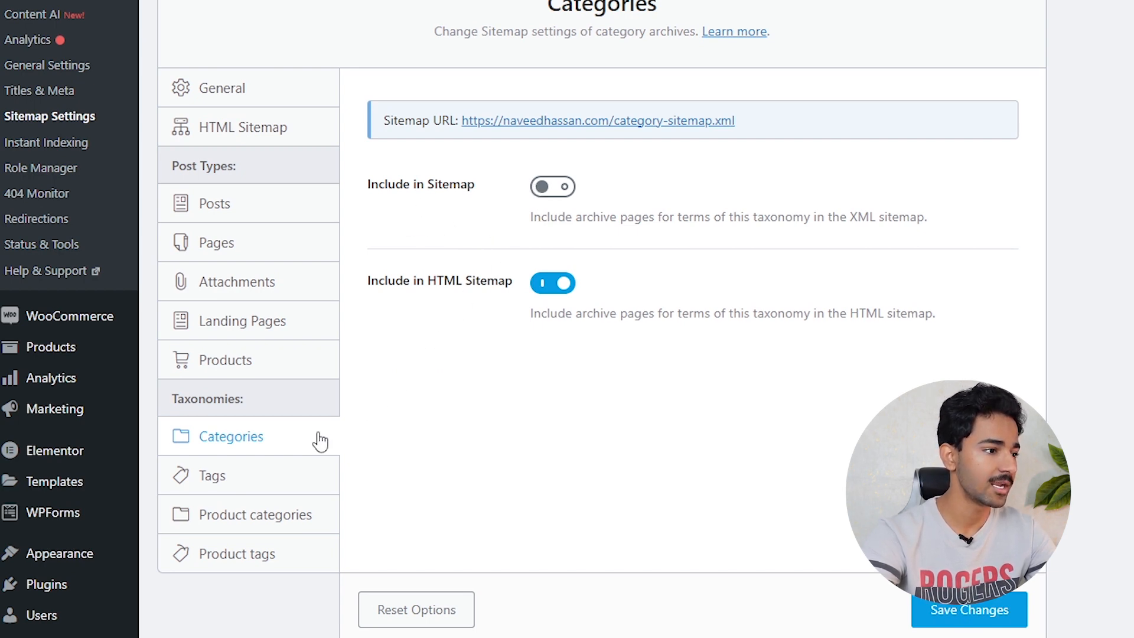
- Include Categories in the XML sitemap, leave Tags and Product categories excluded, and save
click(550, 189)
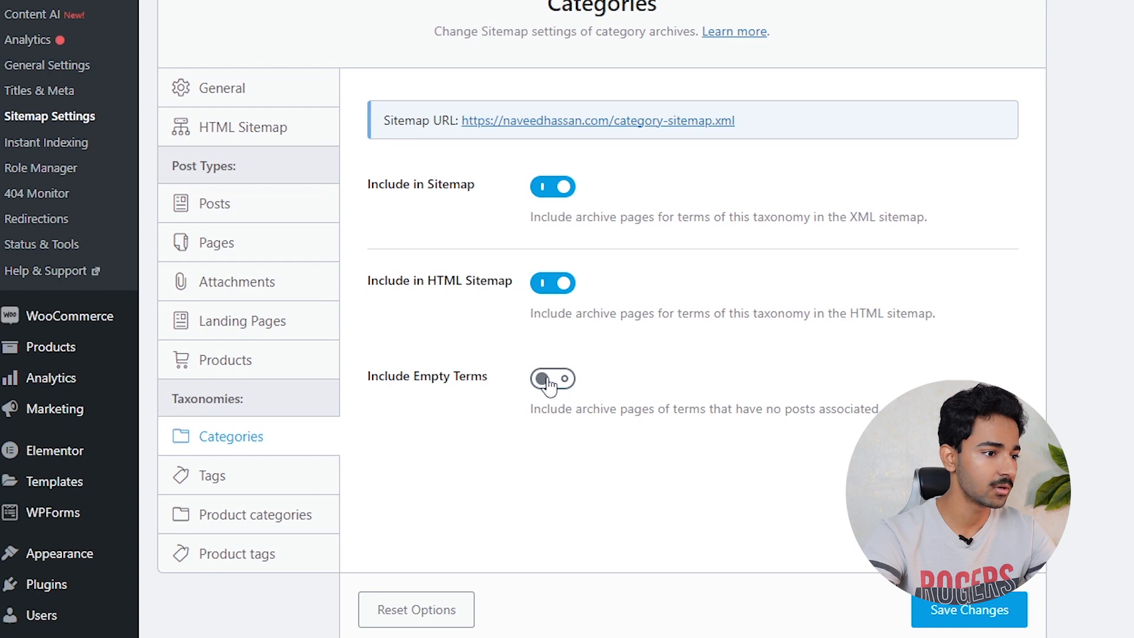
click(214, 485)
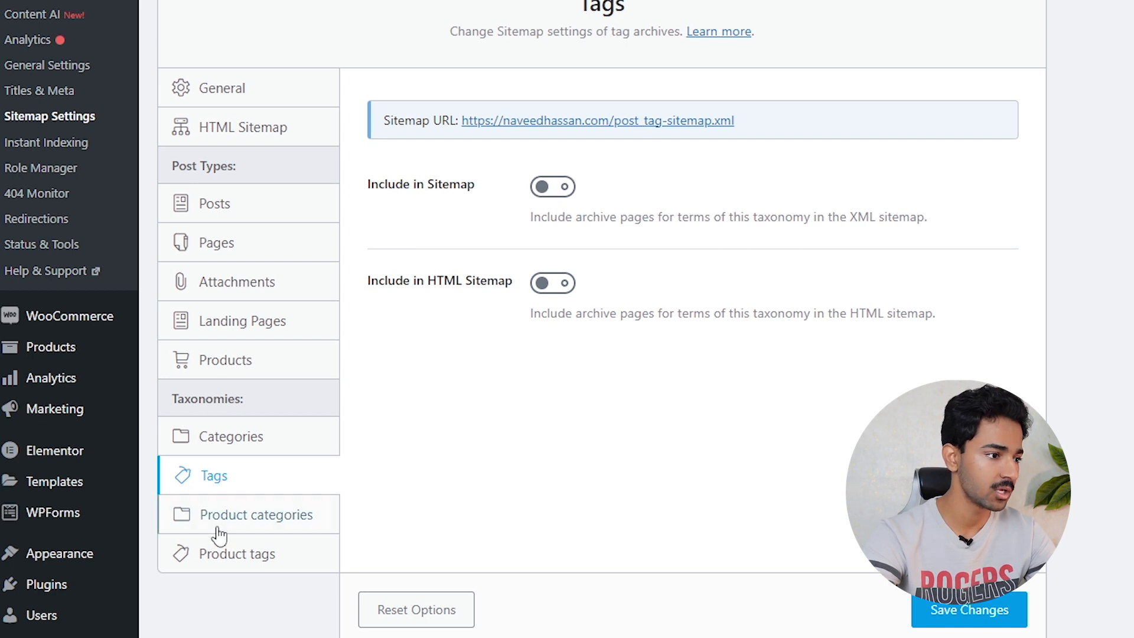
click(257, 514)
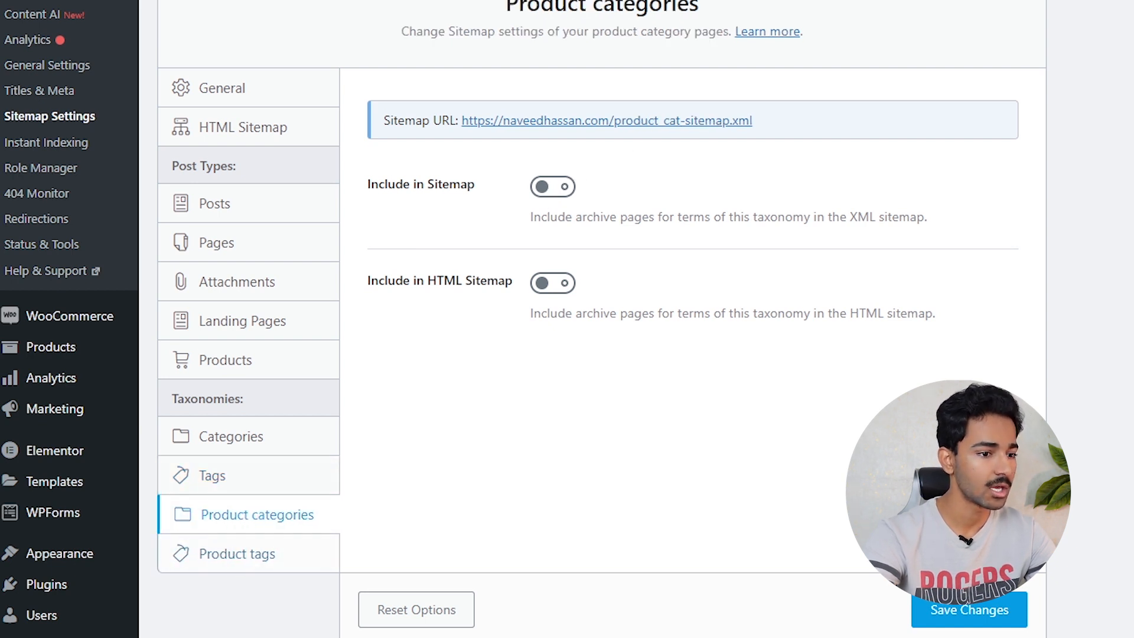
click(922, 599)
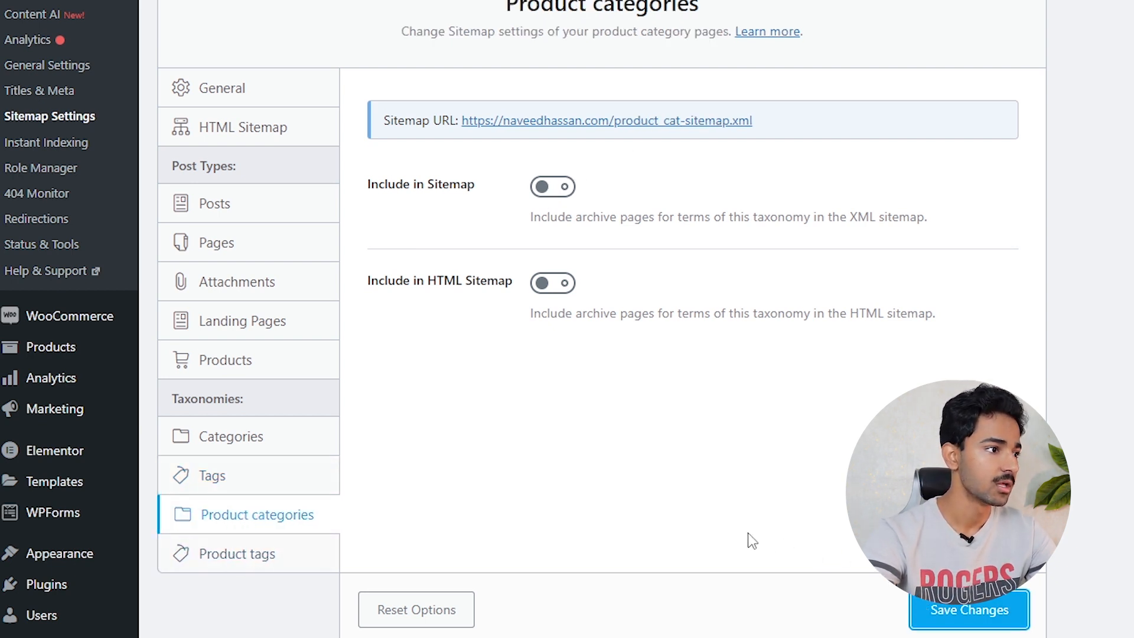